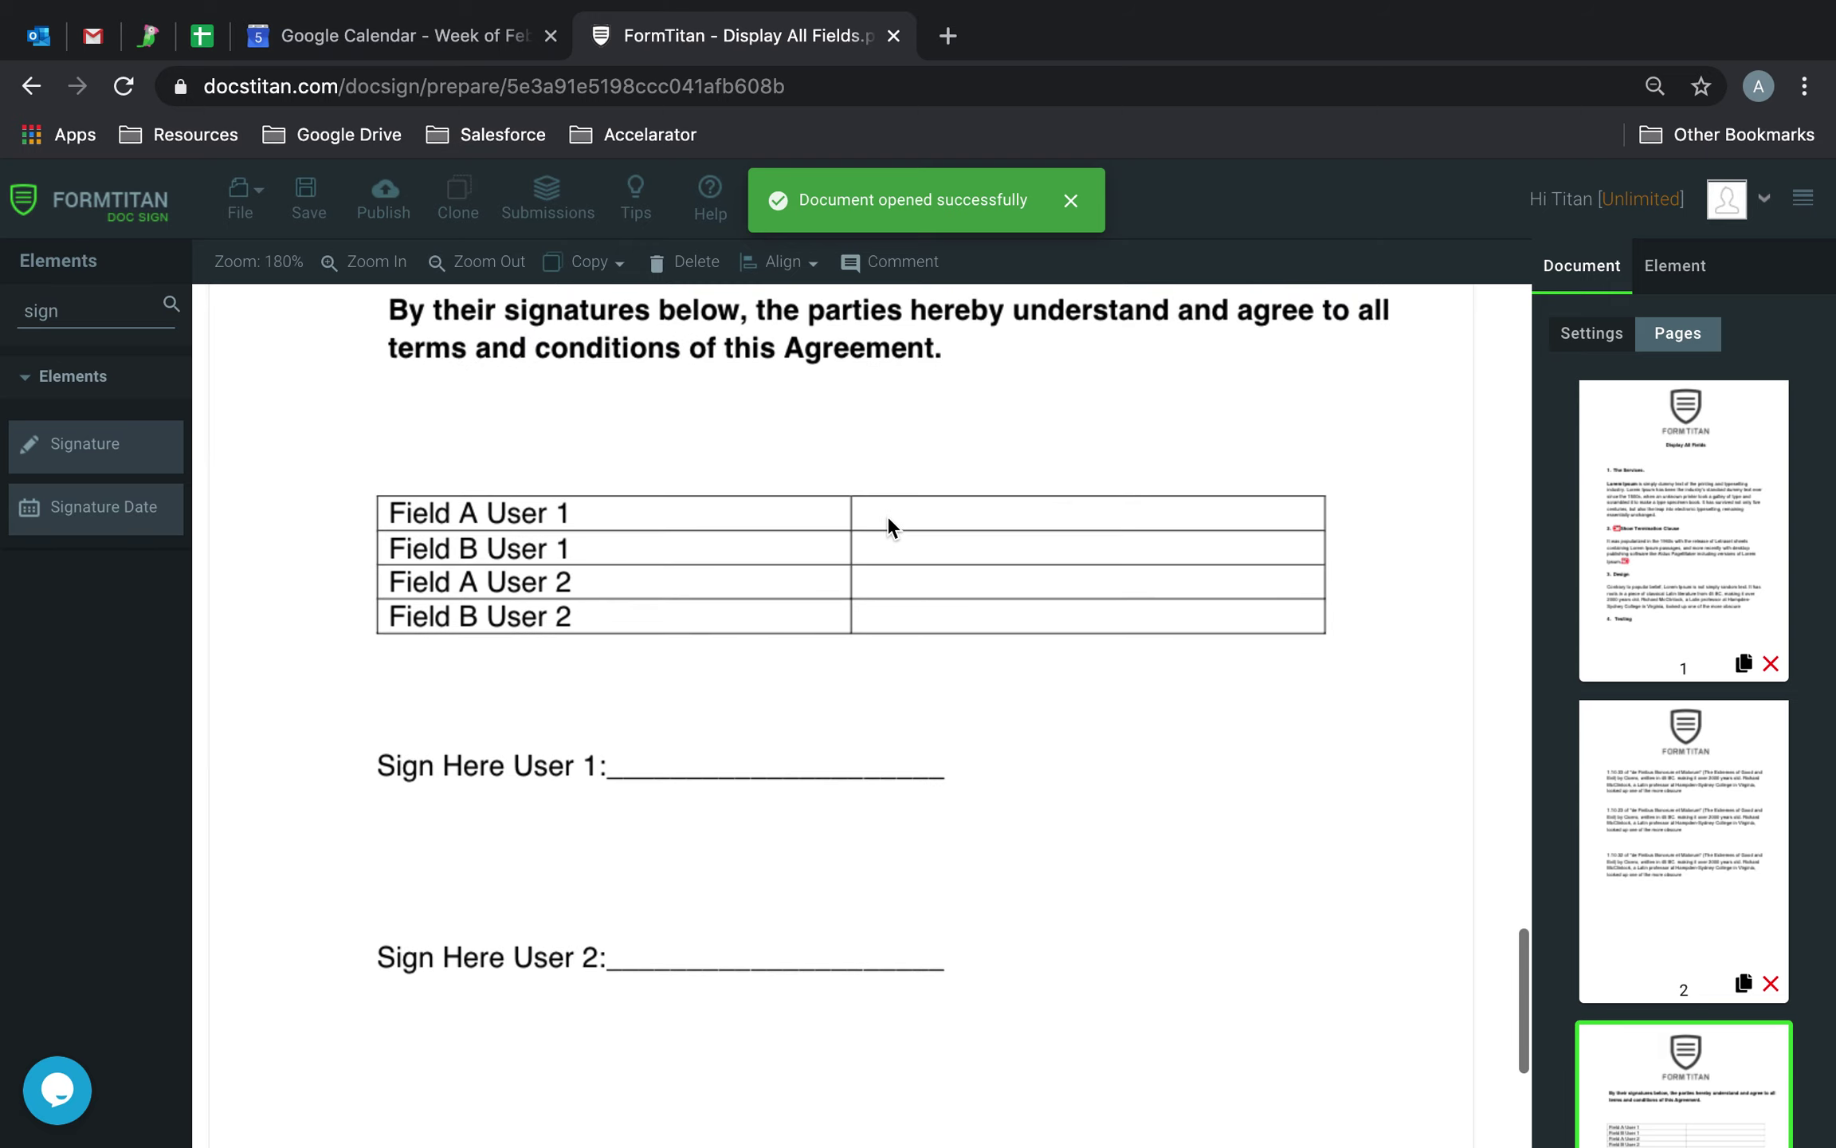
Step: Scroll the Display All Fields agreement down to its signature page and user field table
{"action": "left_click_drag", "start_coordinate": [147, 311], "coordinate": [12, 311]}
Step: Add a label-hidden text field sized to the Field A User 1 row, then duplicate it
{"action": "type", "text": "rexr"}
{"action": "key", "text": "BackSpace"}
{"action": "key", "text": "BackSpace"}
{"action": "key", "text": "BackSpace"}
{"action": "key", "text": "BackSpace"}
{"action": "type", "text": "text"}
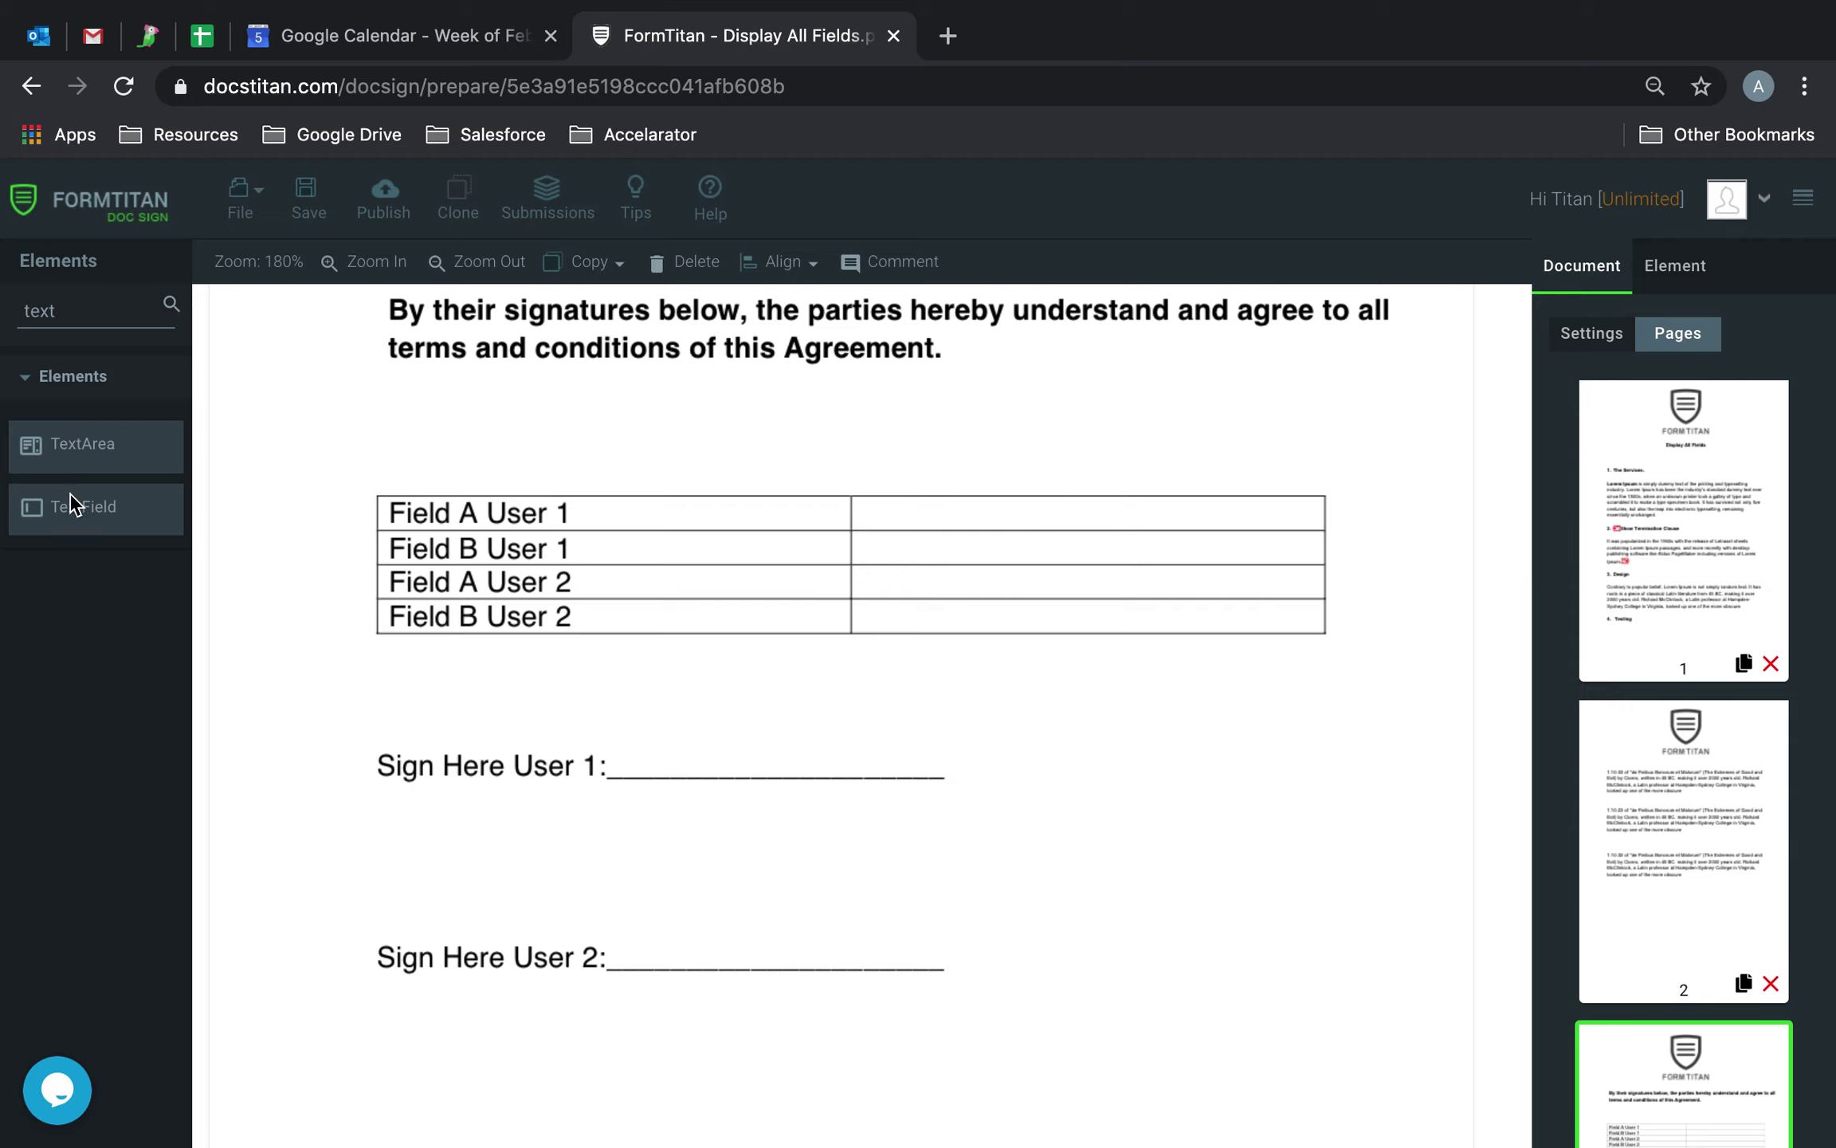
{"action": "left_click_drag", "start_coordinate": [71, 504], "coordinate": [683, 561]}
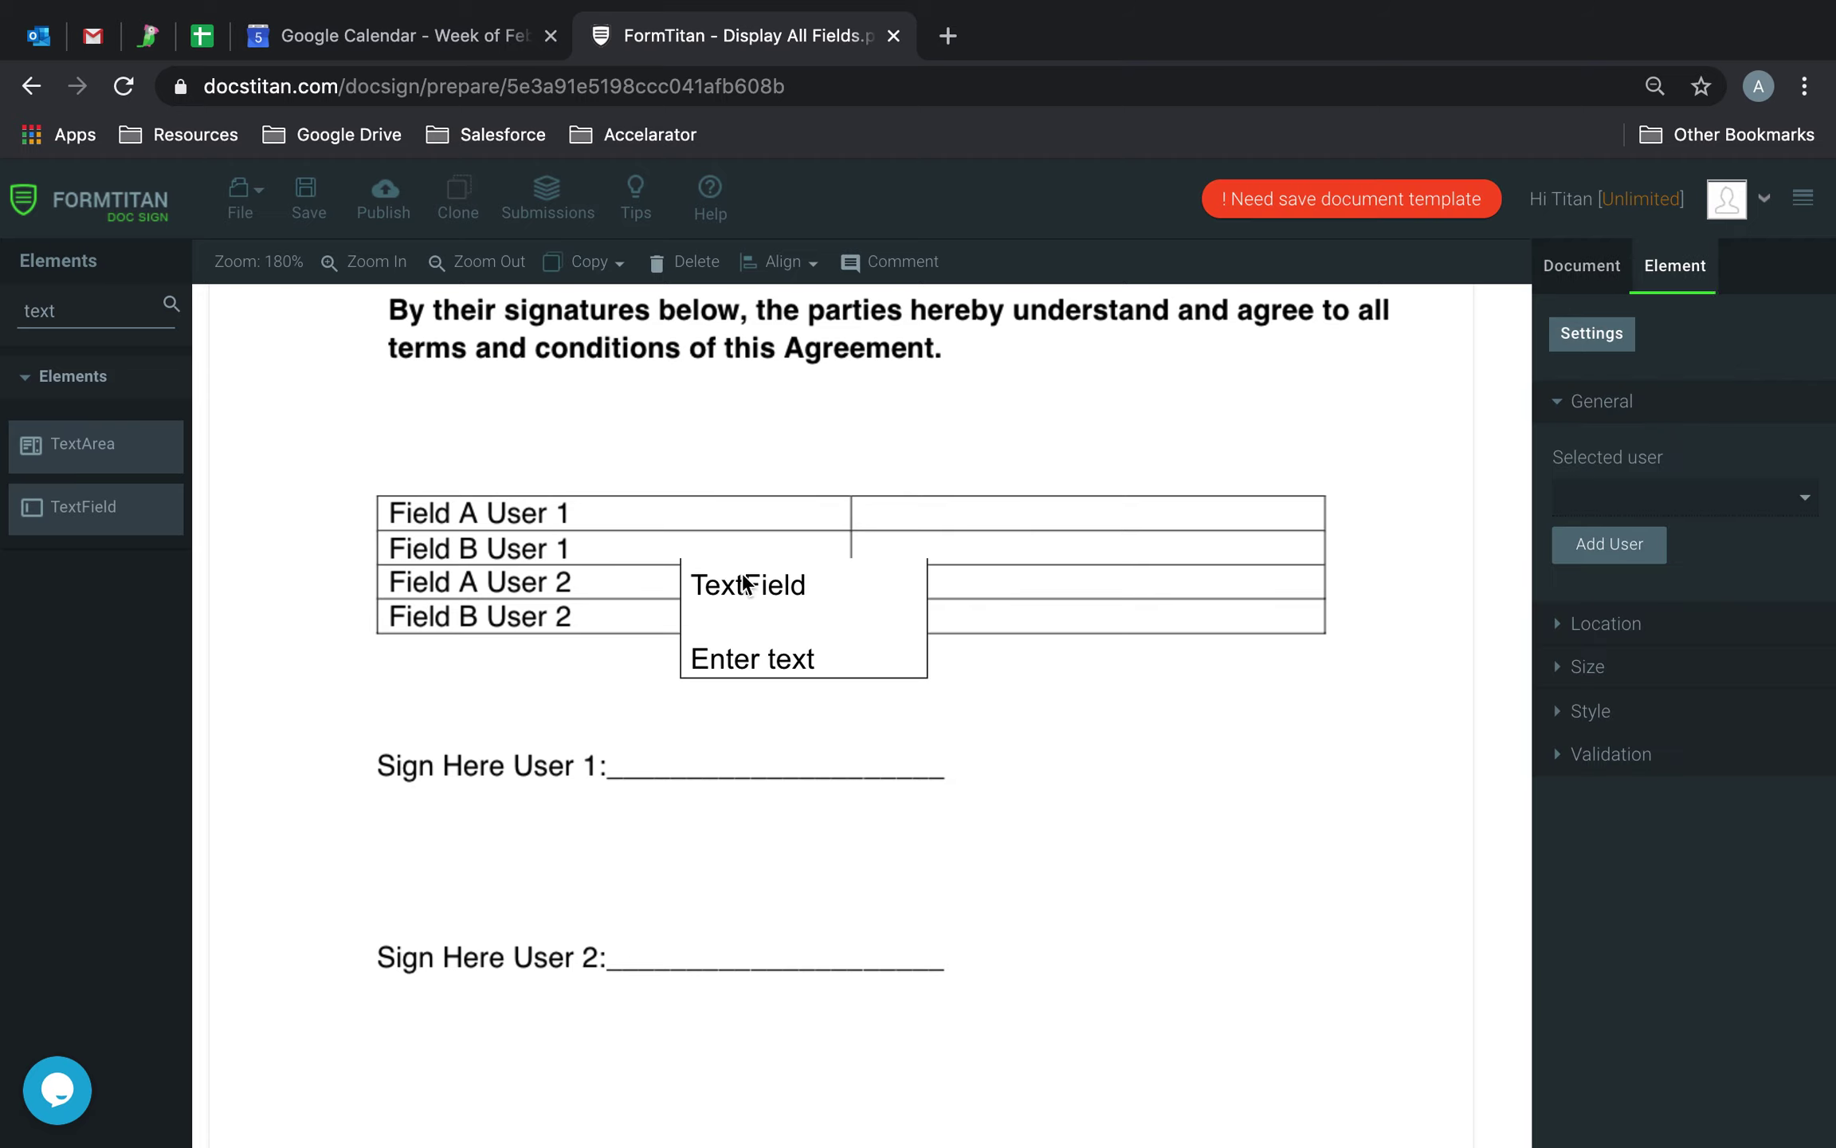
{"action": "scroll", "coordinate": [1661, 896], "scroll_direction": "down", "scroll_amount": 3}
{"action": "left_click", "coordinate": [1654, 956]}
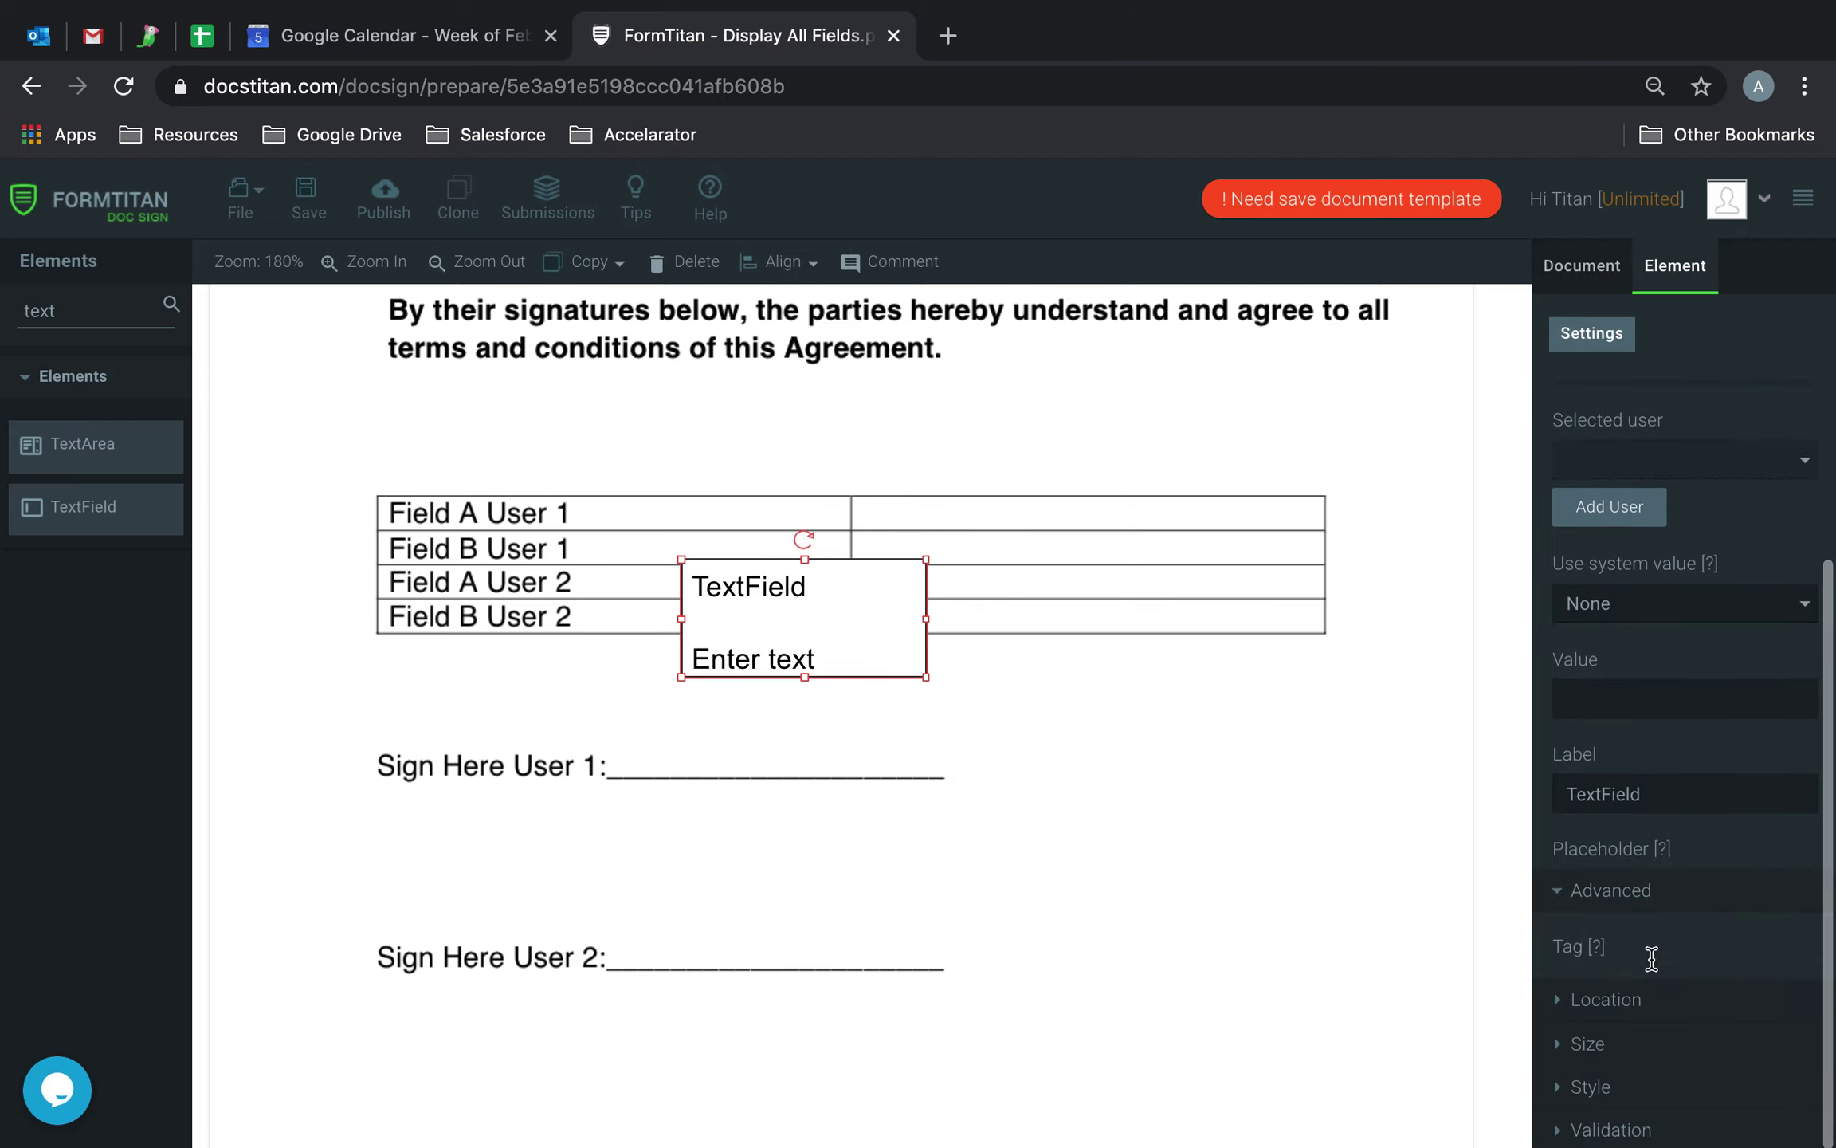
{"action": "left_click", "coordinate": [1566, 768]}
{"action": "left_click_drag", "start_coordinate": [927, 676], "coordinate": [1227, 574]}
{"action": "key", "text": "ctrl+c"}
{"action": "key", "text": "ctrl+v"}
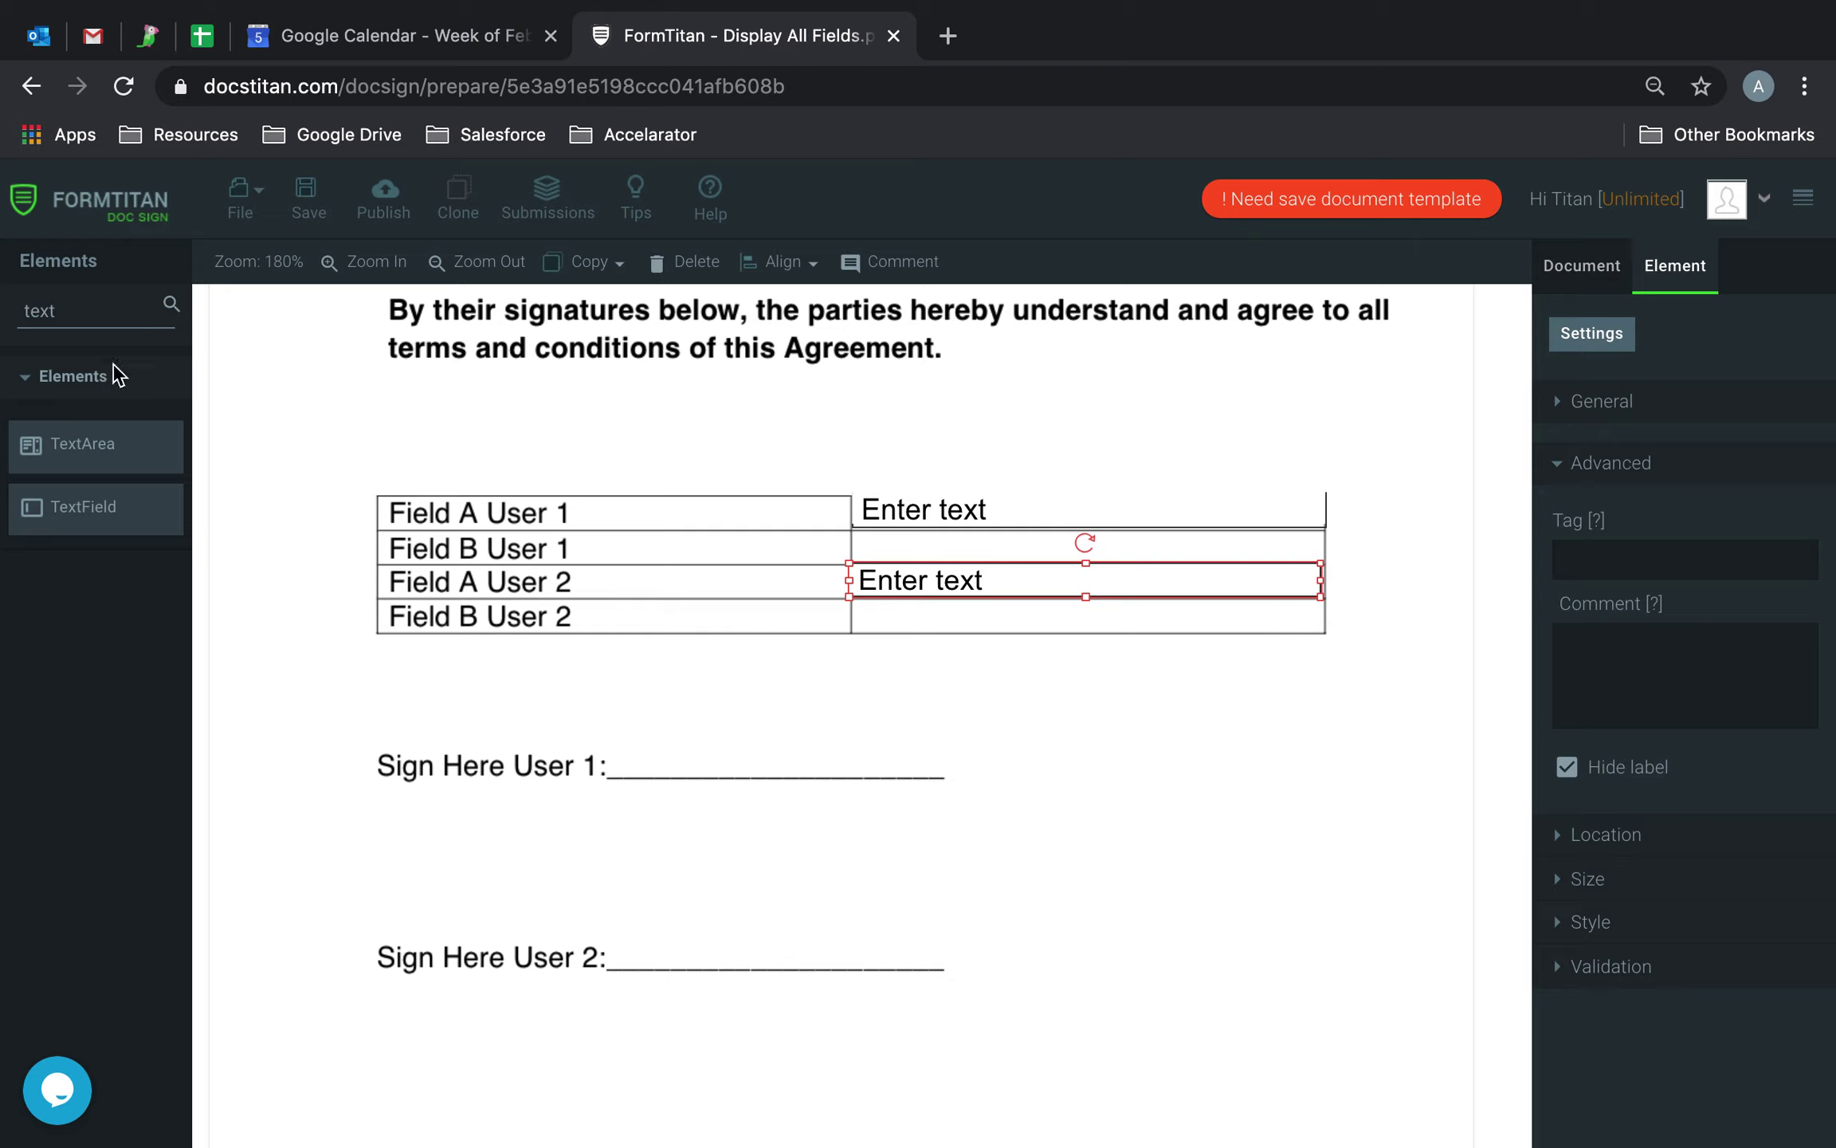
Step: Place an enlarged signature box on the User 1 signing line and duplicate it for User 2
{"action": "double_click", "coordinate": [112, 322]}
{"action": "type", "text": "si"}
{"action": "mouse_move", "coordinate": [96, 445]}
{"action": "left_mouse_down"}
{"action": "mouse_move", "coordinate": [685, 696]}
{"action": "mouse_move", "coordinate": [700, 722]}
{"action": "left_mouse_up"}
{"action": "mouse_move", "coordinate": [853, 739]}
{"action": "left_mouse_down"}
{"action": "mouse_move", "coordinate": [966, 763]}
{"action": "mouse_move", "coordinate": [919, 730]}
{"action": "mouse_move", "coordinate": [923, 909]}
{"action": "left_mouse_up"}
{"action": "key", "text": "ctrl+c"}
{"action": "key", "text": "ctrl+v"}
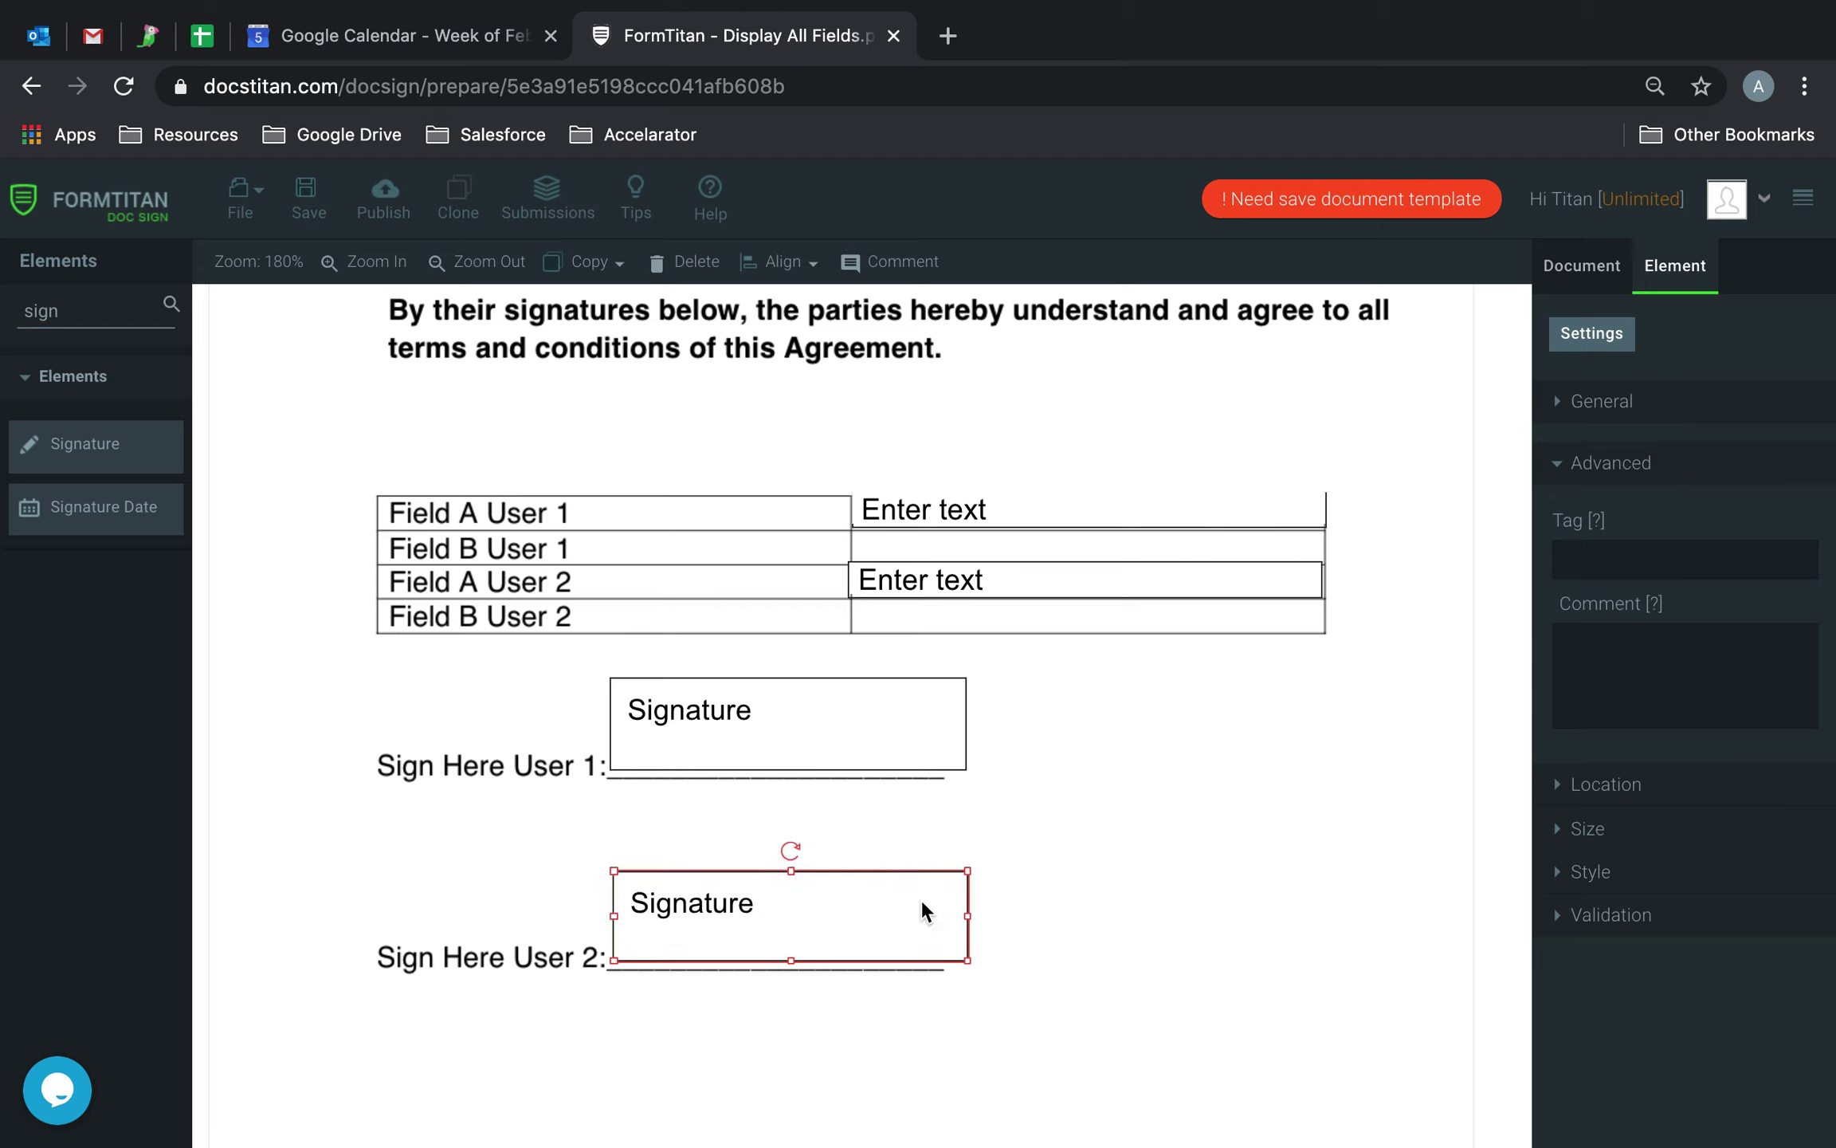
Step: Nudge the Field A User 2 text field's left edge into alignment with User 1's
{"action": "left_click", "coordinate": [1200, 820]}
{"action": "left_click", "coordinate": [1071, 594]}
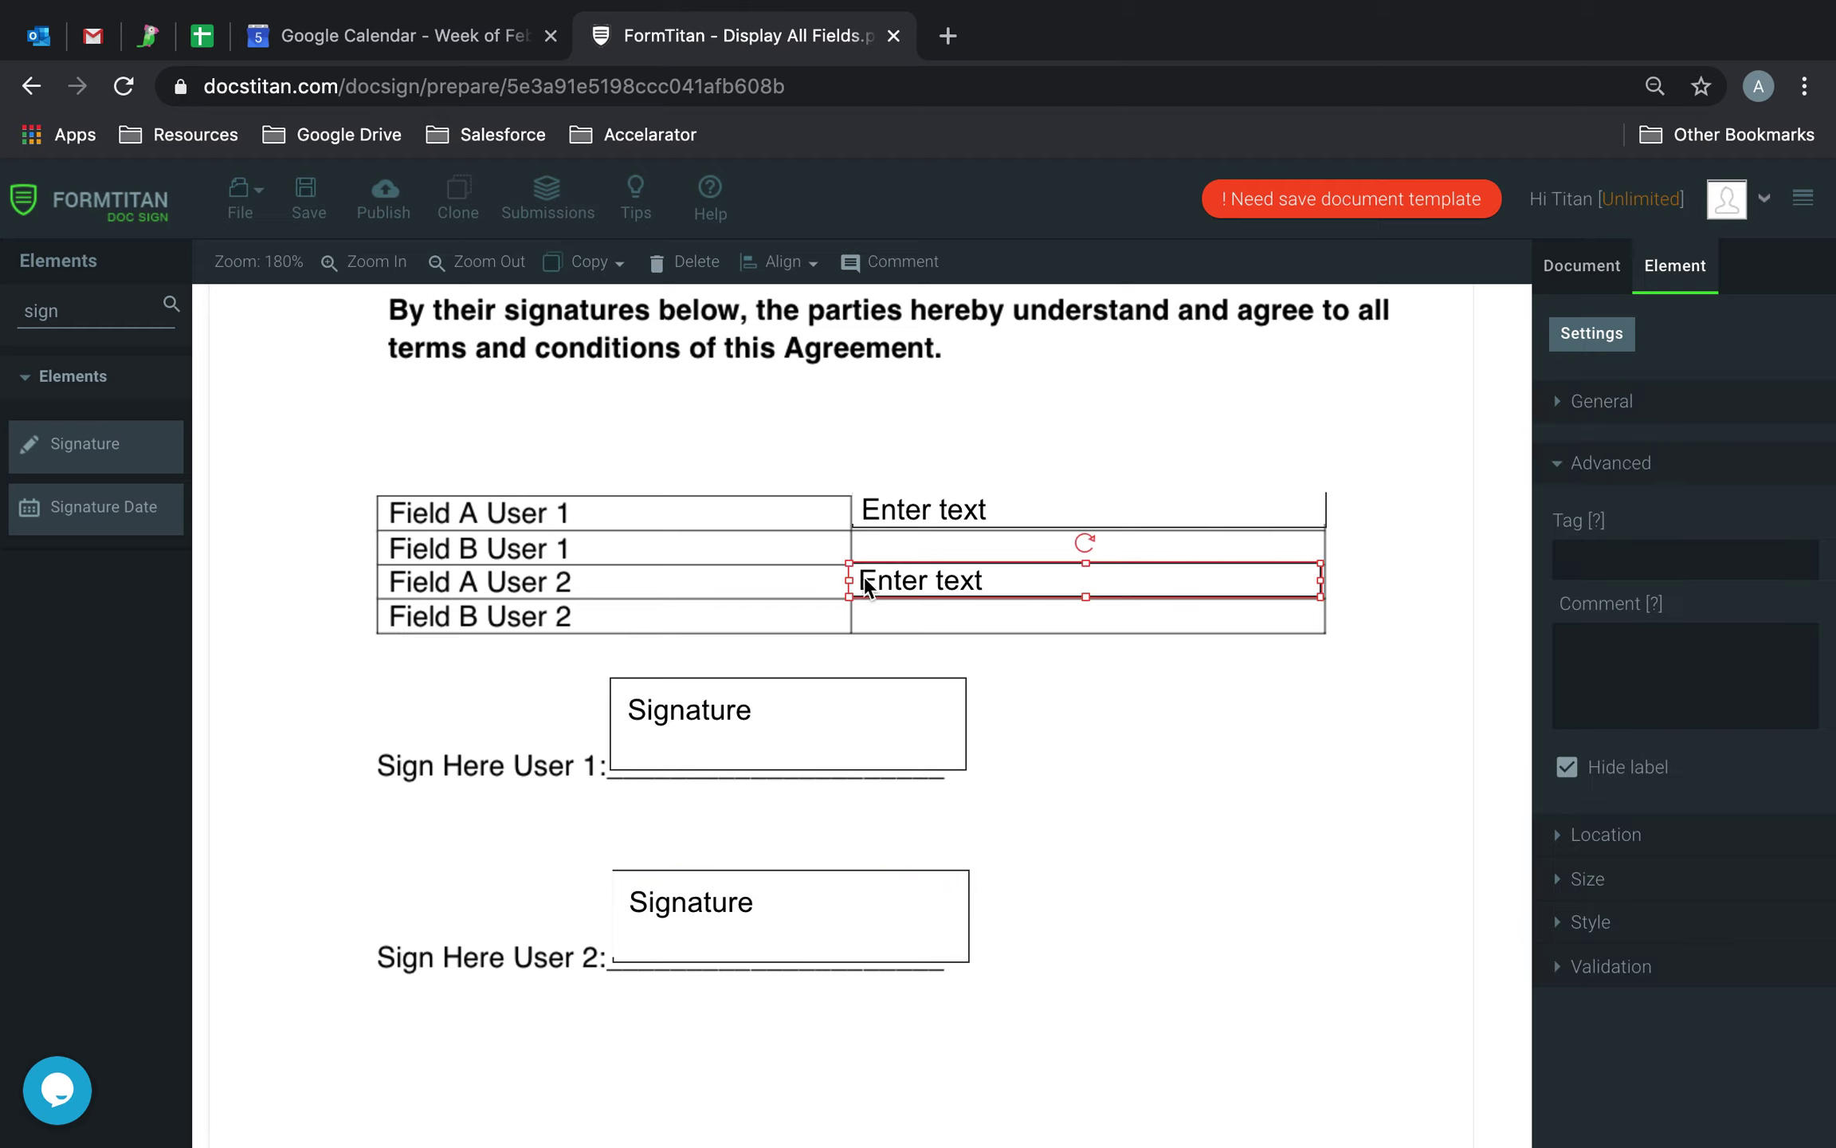
{"action": "left_click_drag", "start_coordinate": [851, 580], "coordinate": [856, 579]}
{"action": "left_click", "coordinate": [1079, 507]}
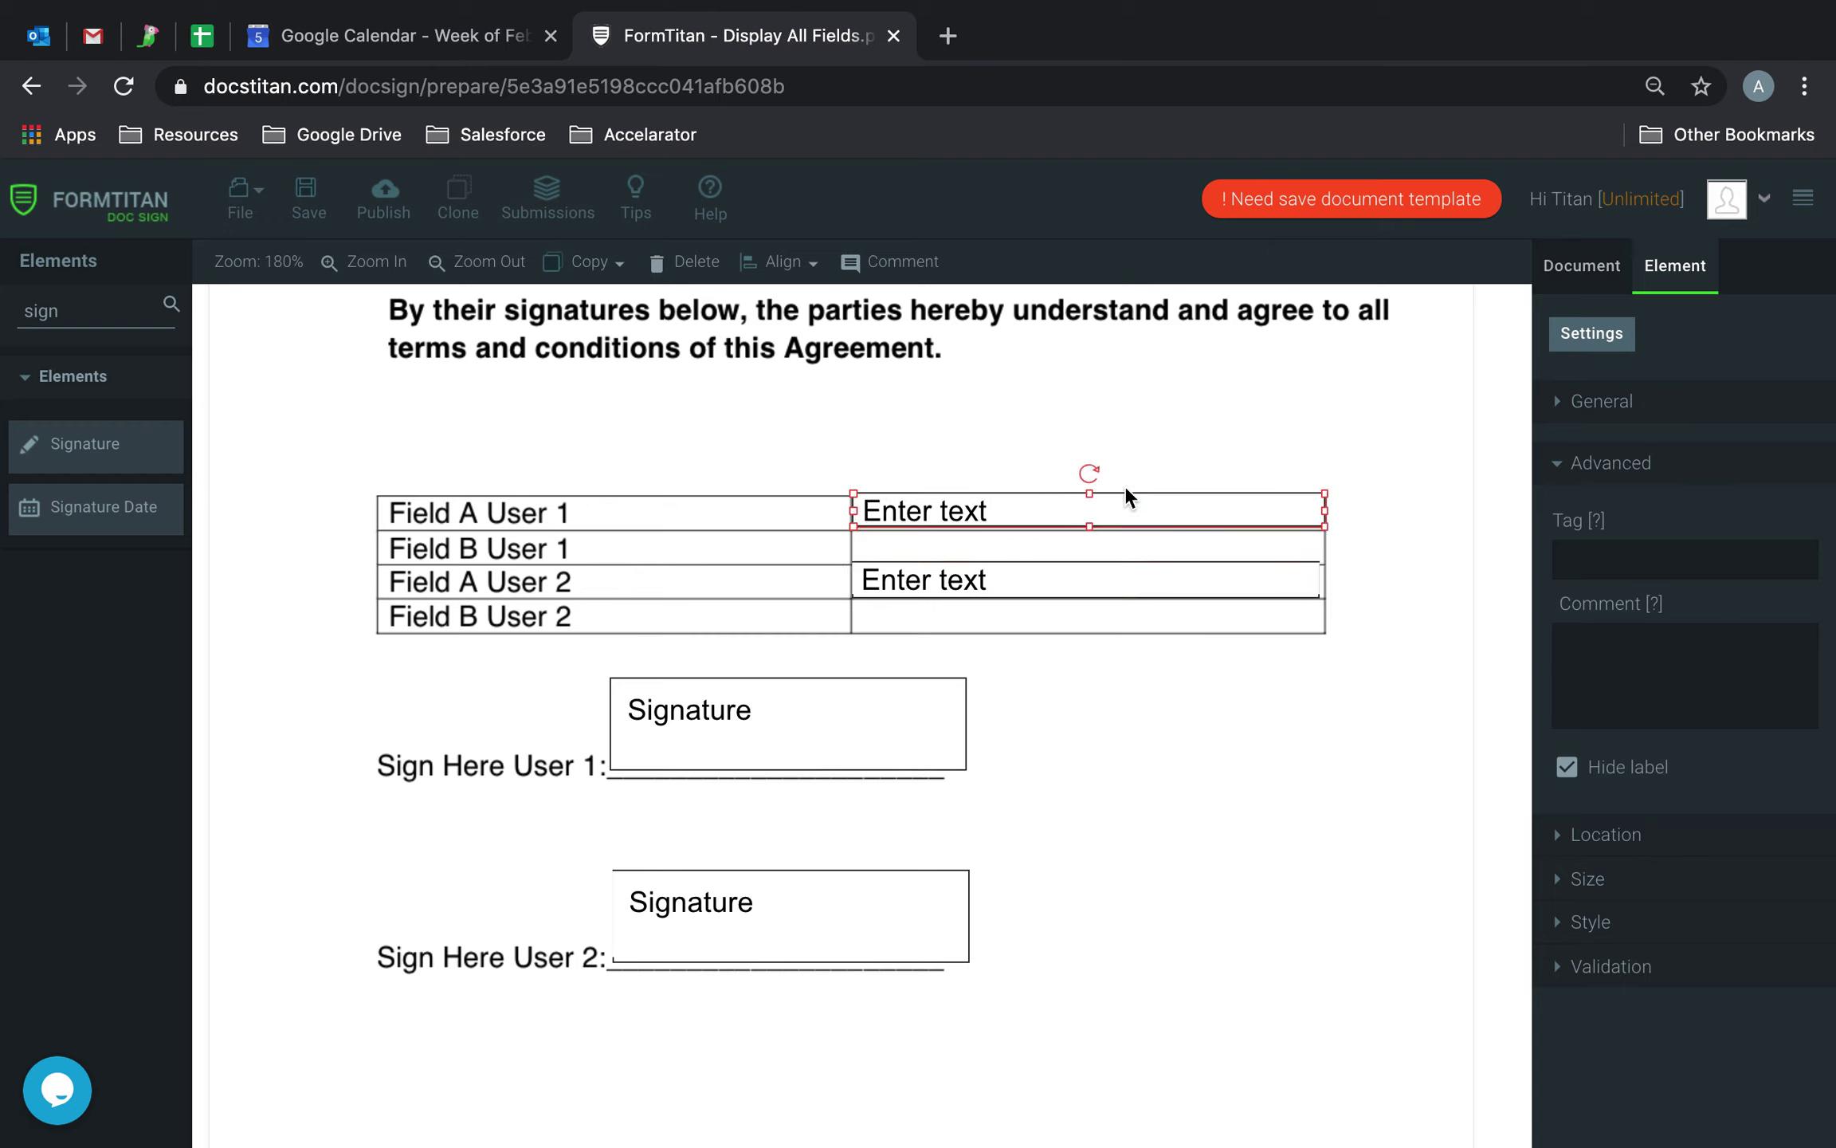
{"action": "left_click", "coordinate": [1608, 275]}
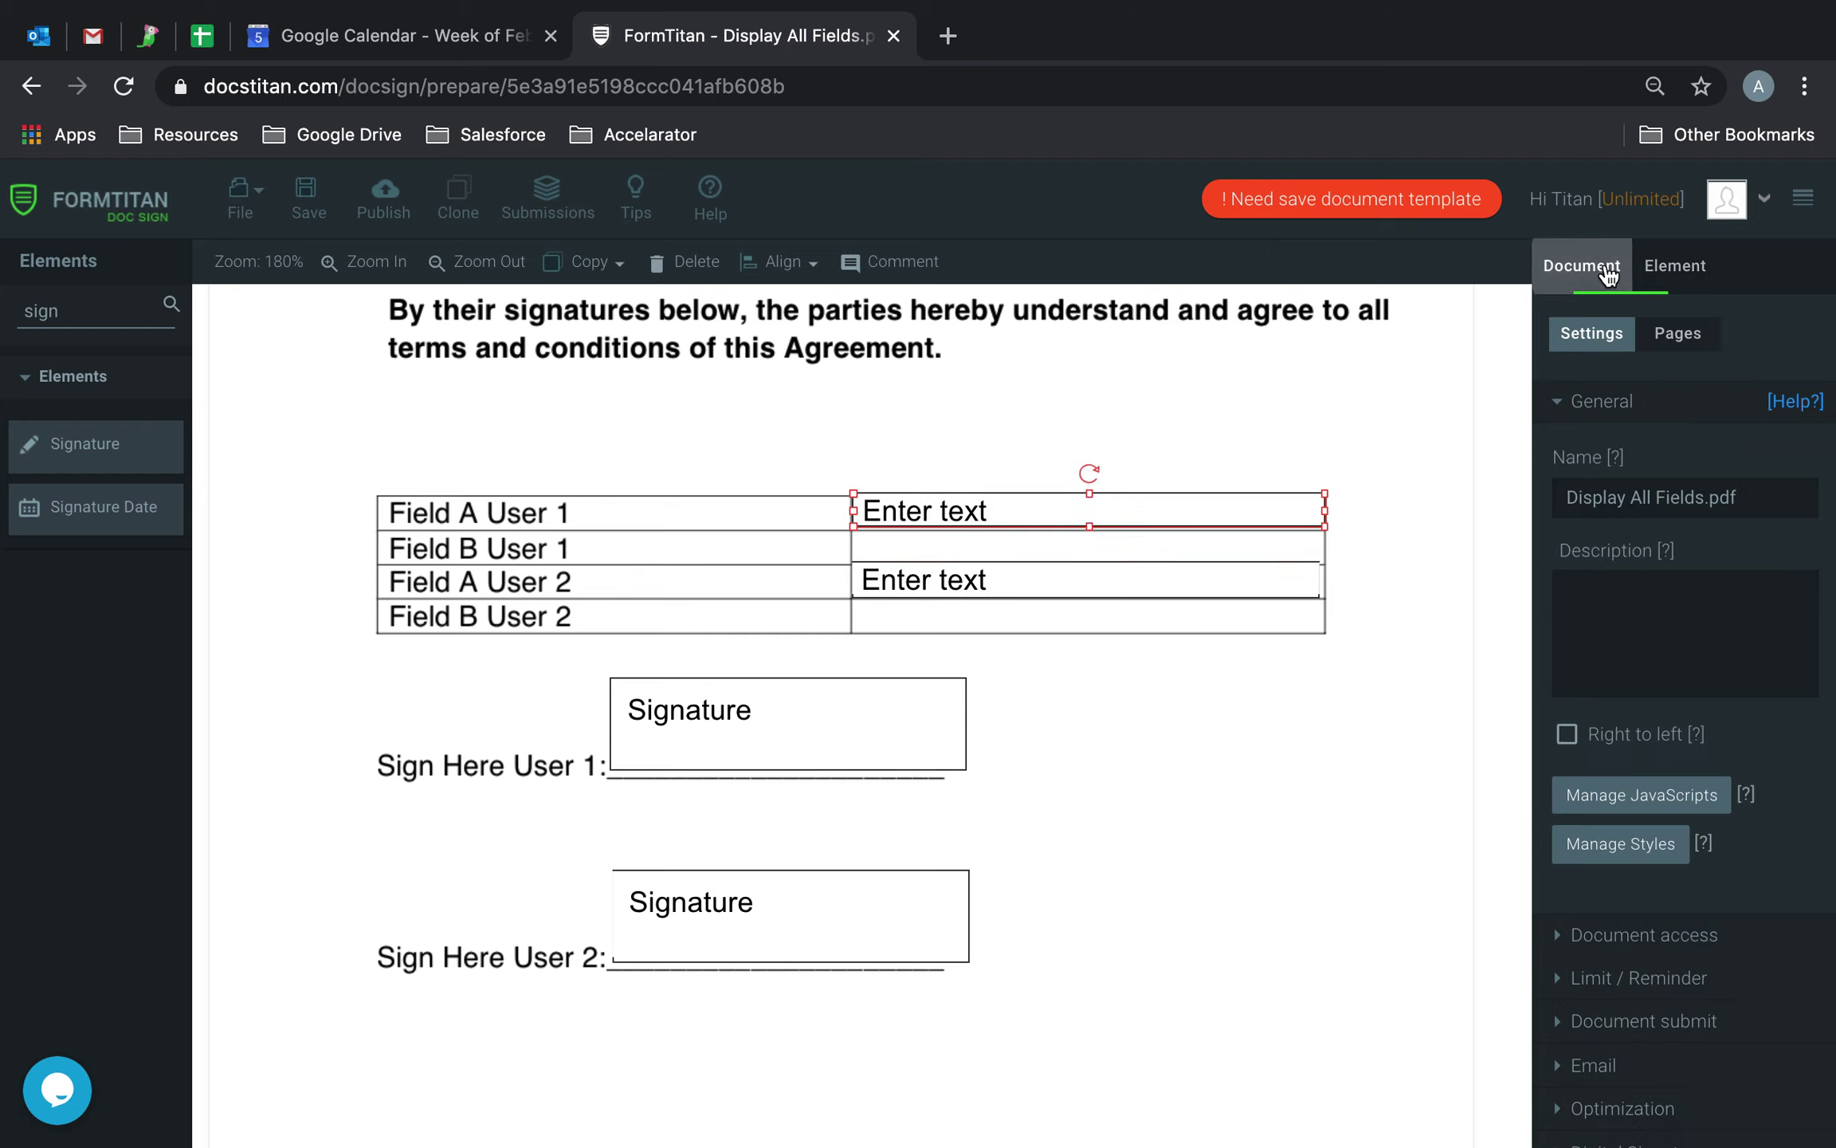
Step: Keep the agreement's document access set to Private
{"action": "left_click", "coordinate": [1635, 949]}
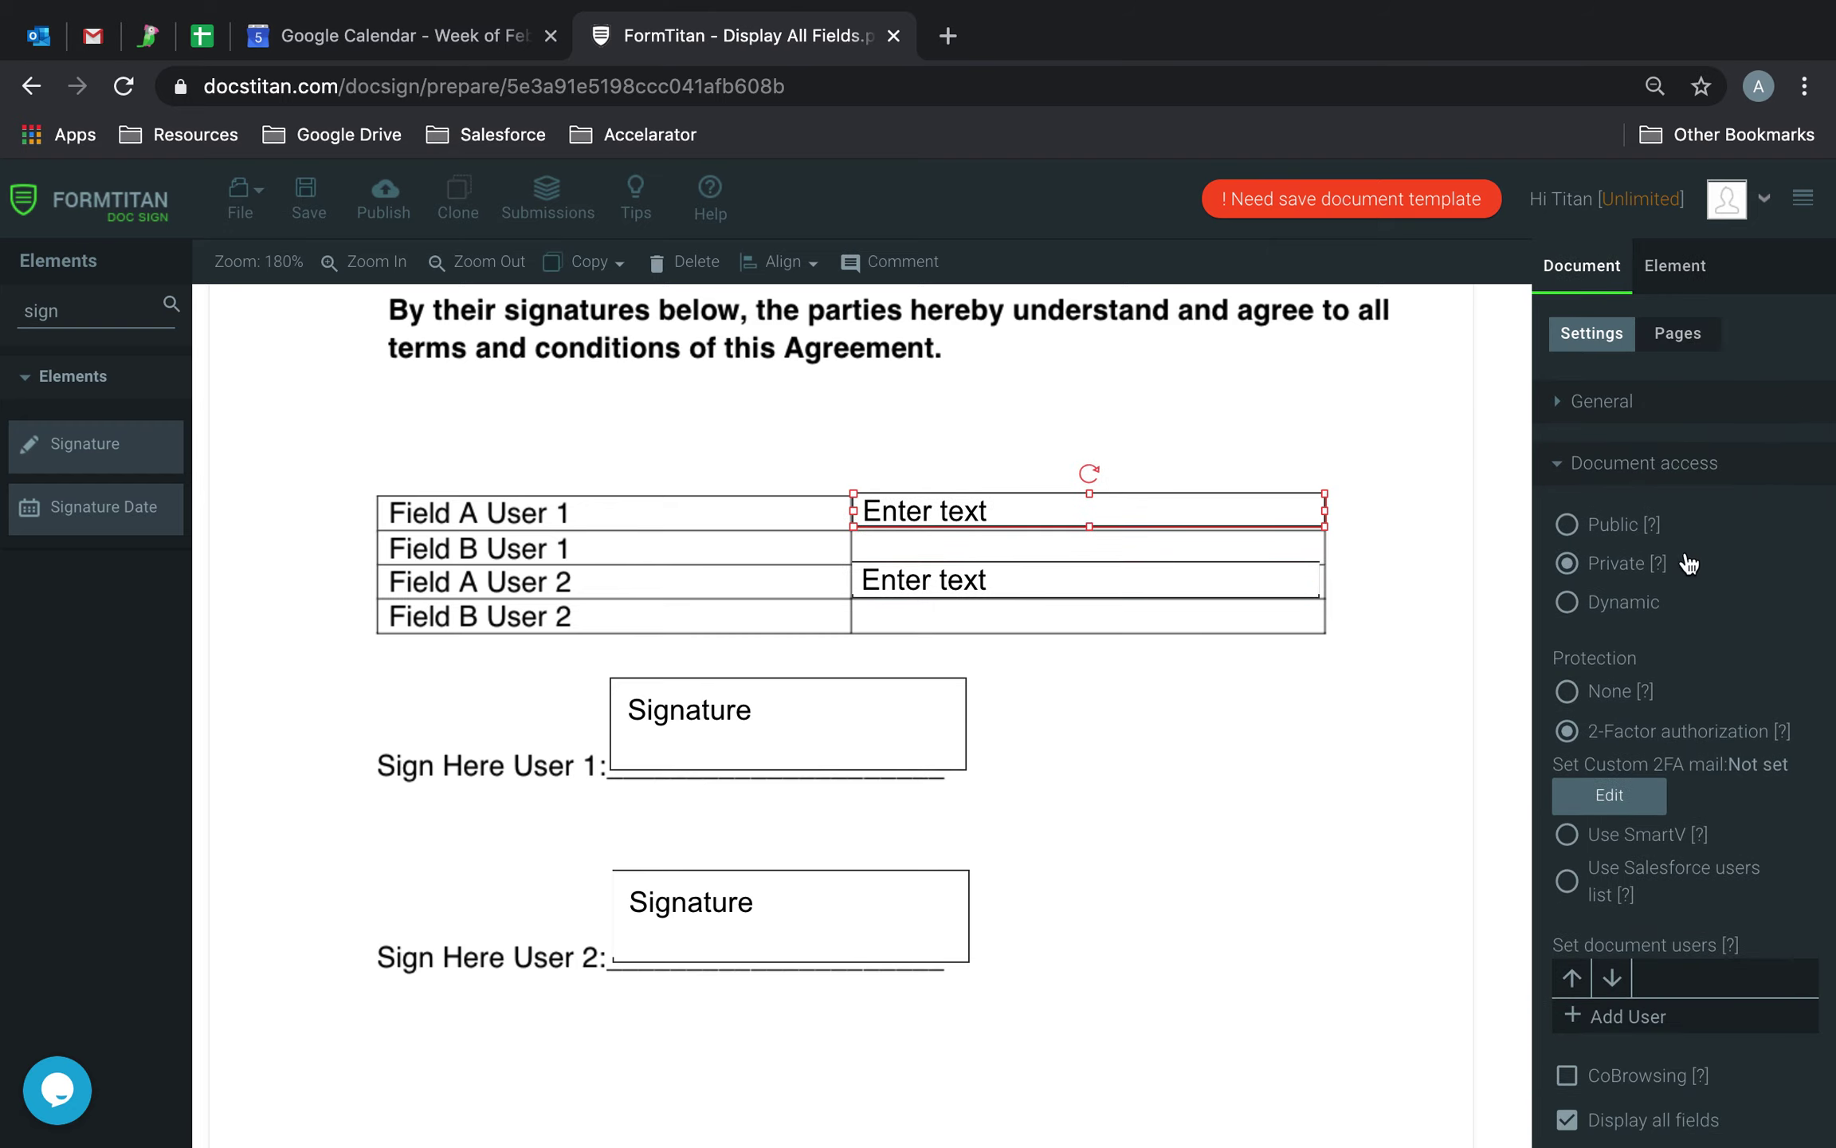
{"action": "left_click", "coordinate": [1606, 613]}
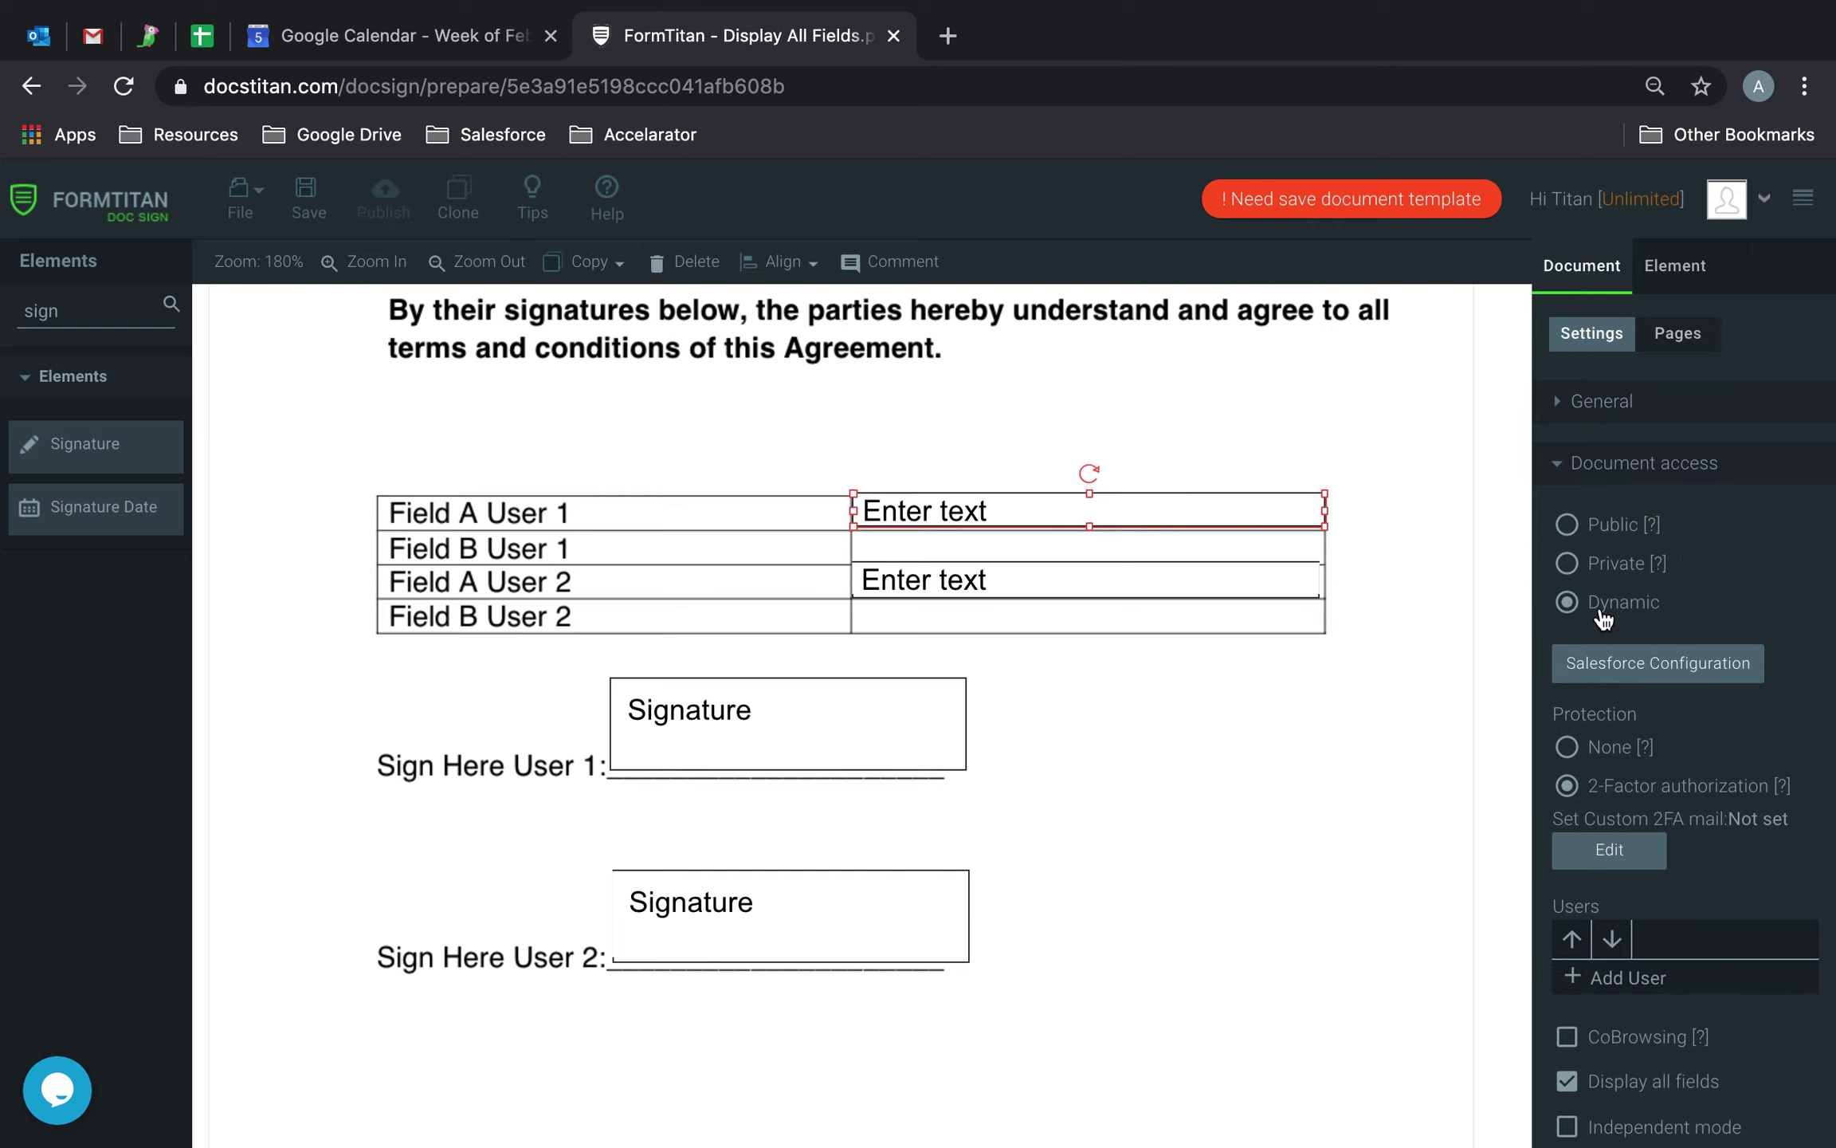
{"action": "left_click", "coordinate": [1608, 574]}
{"action": "scroll", "coordinate": [1634, 765], "scroll_direction": "down", "scroll_amount": 3}
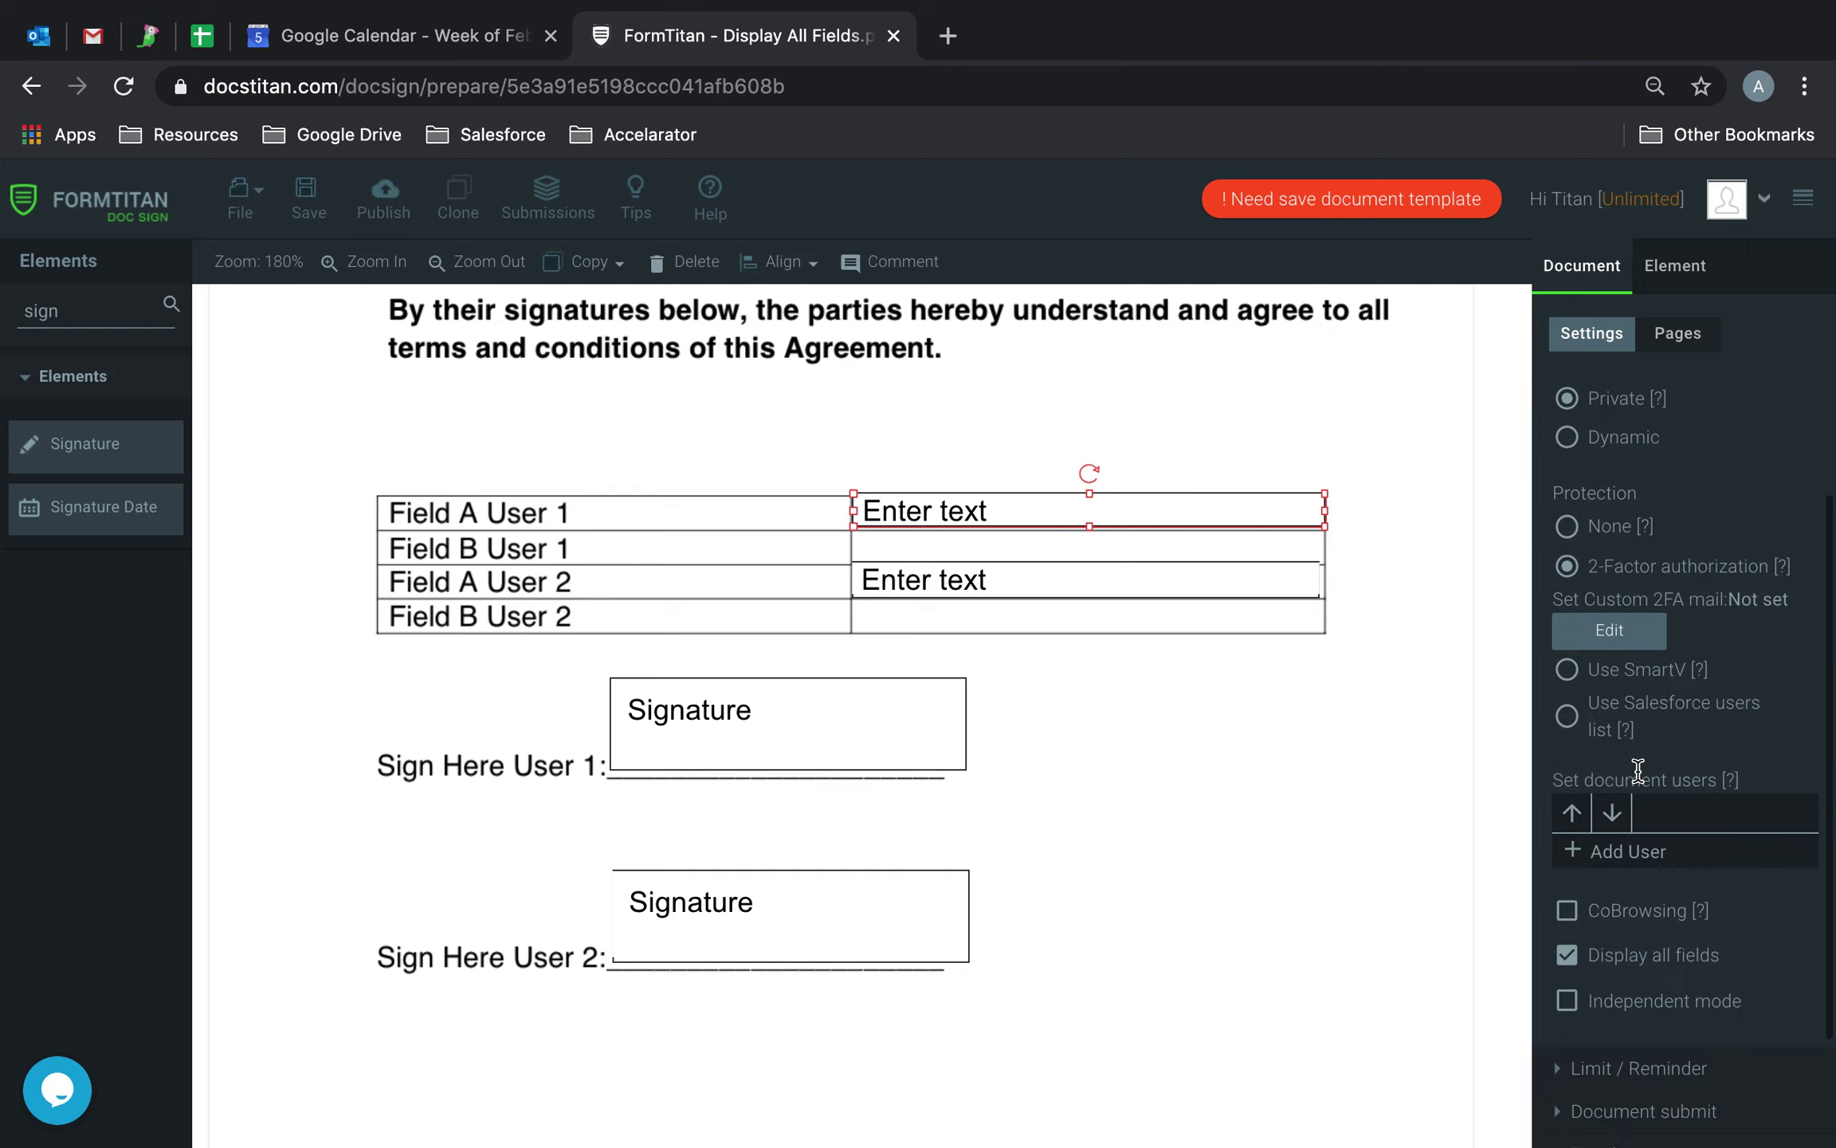
Step: Add two document users and enter each signer's name and e-mail address
{"action": "left_click", "coordinate": [1641, 849]}
{"action": "left_click", "coordinate": [1654, 939]}
{"action": "left_click", "coordinate": [1704, 851]}
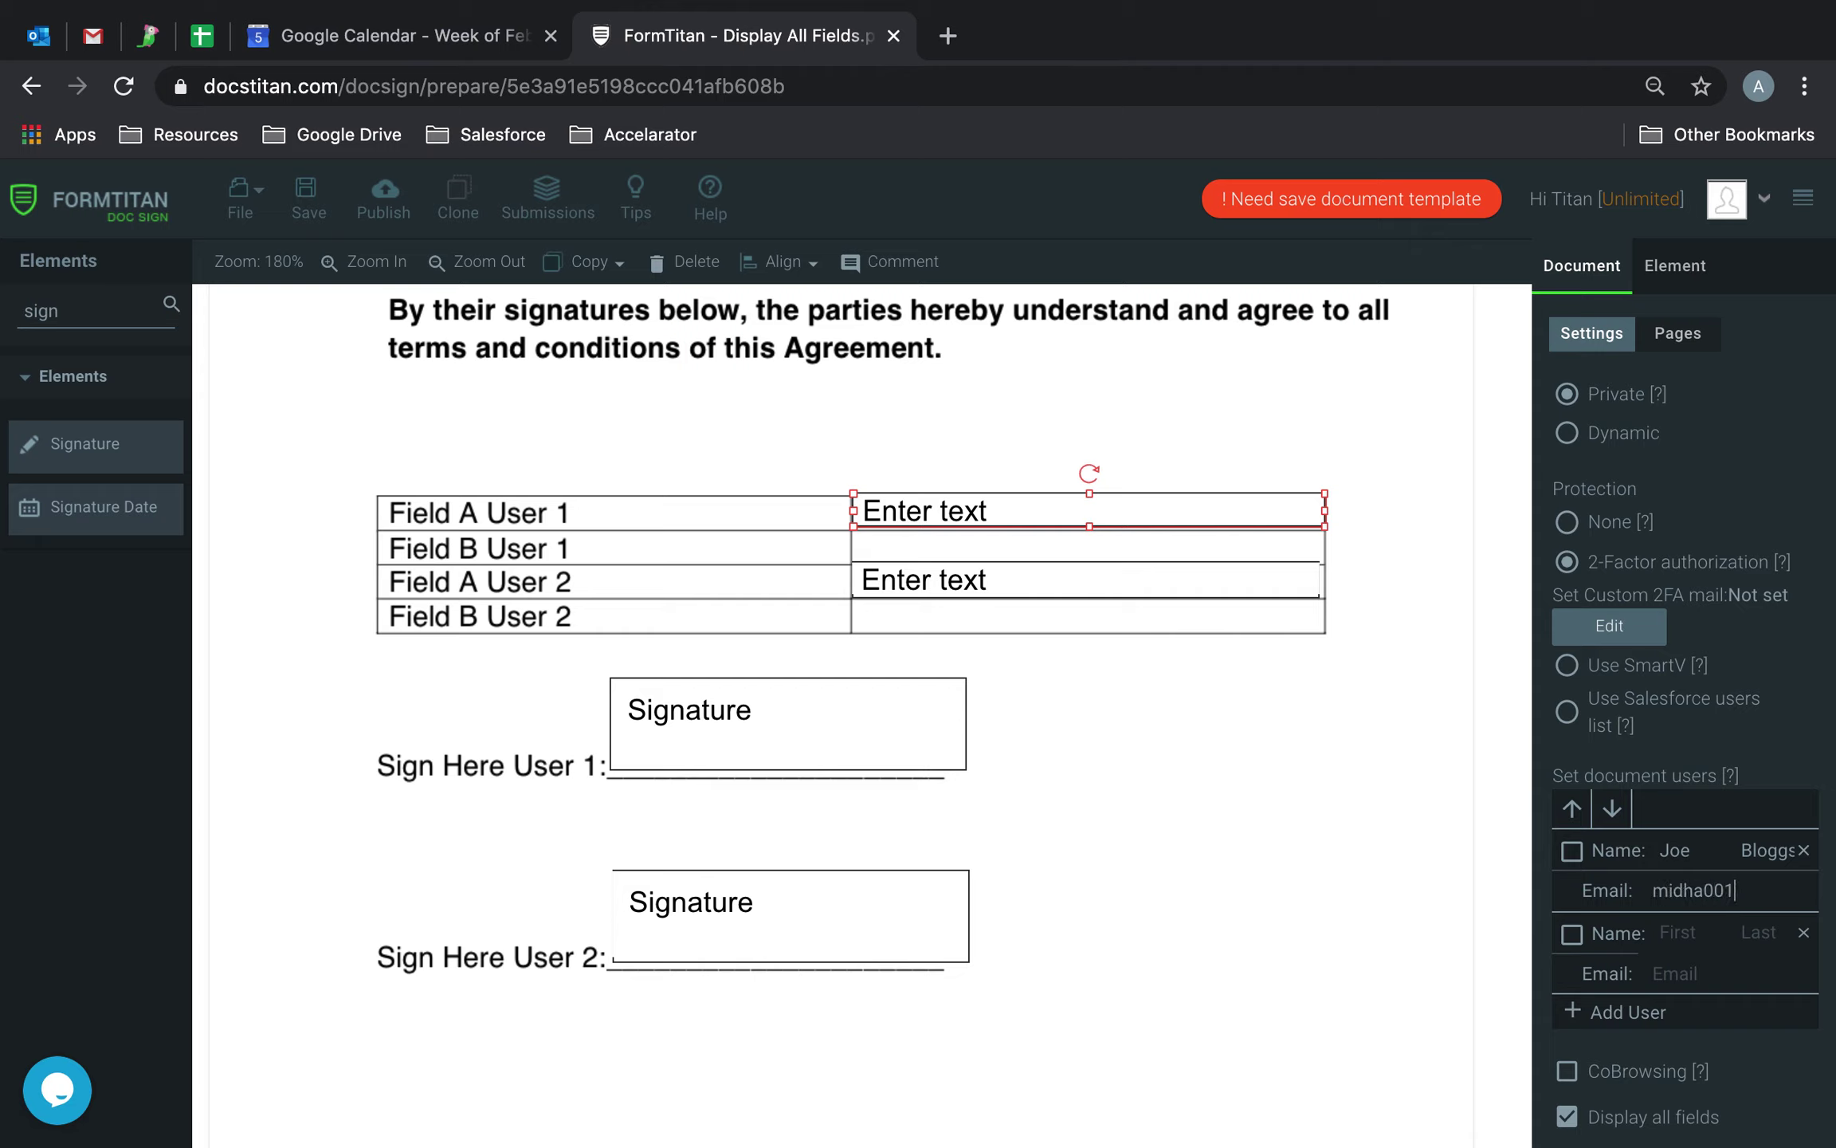
{"action": "type", "text": "il.co.uk"}
{"action": "left_click", "coordinate": [1686, 945]}
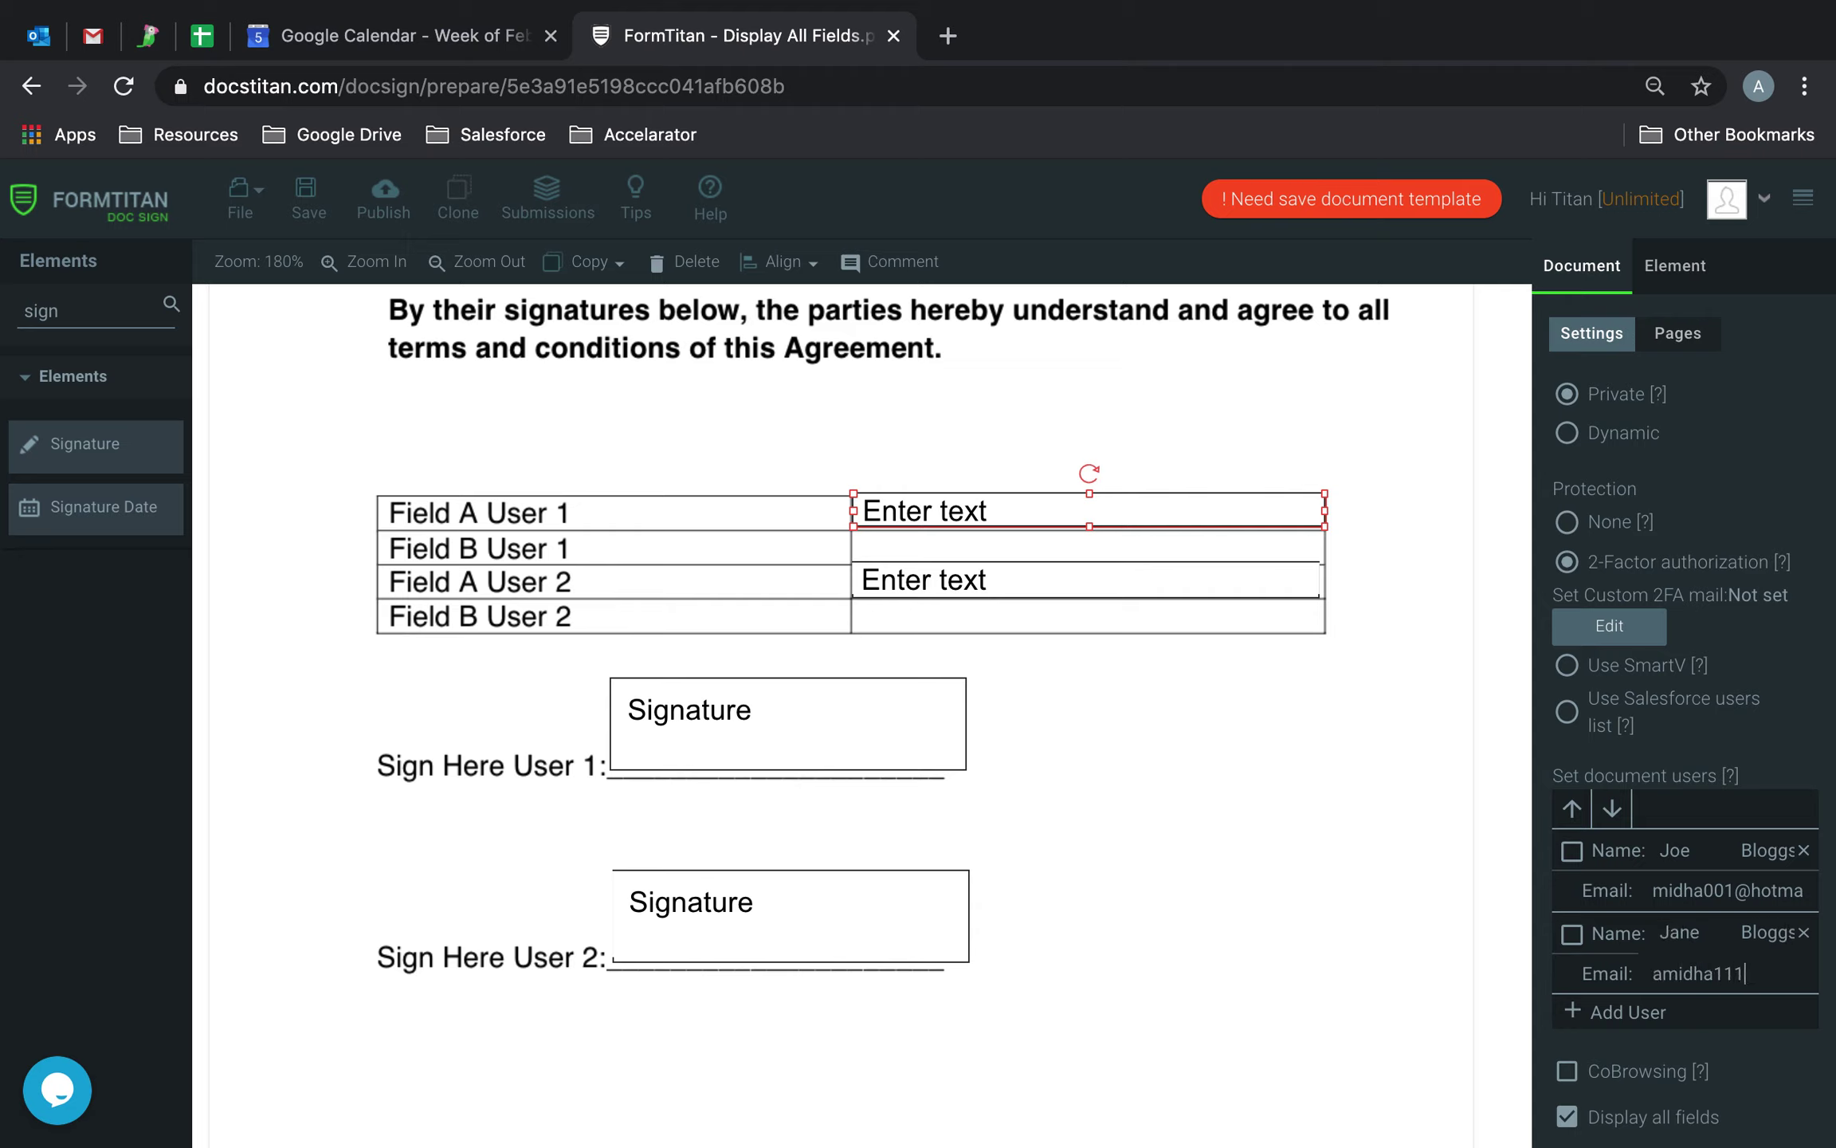
{"action": "type", "text": "l.com"}
{"action": "left_click", "coordinate": [1141, 503]}
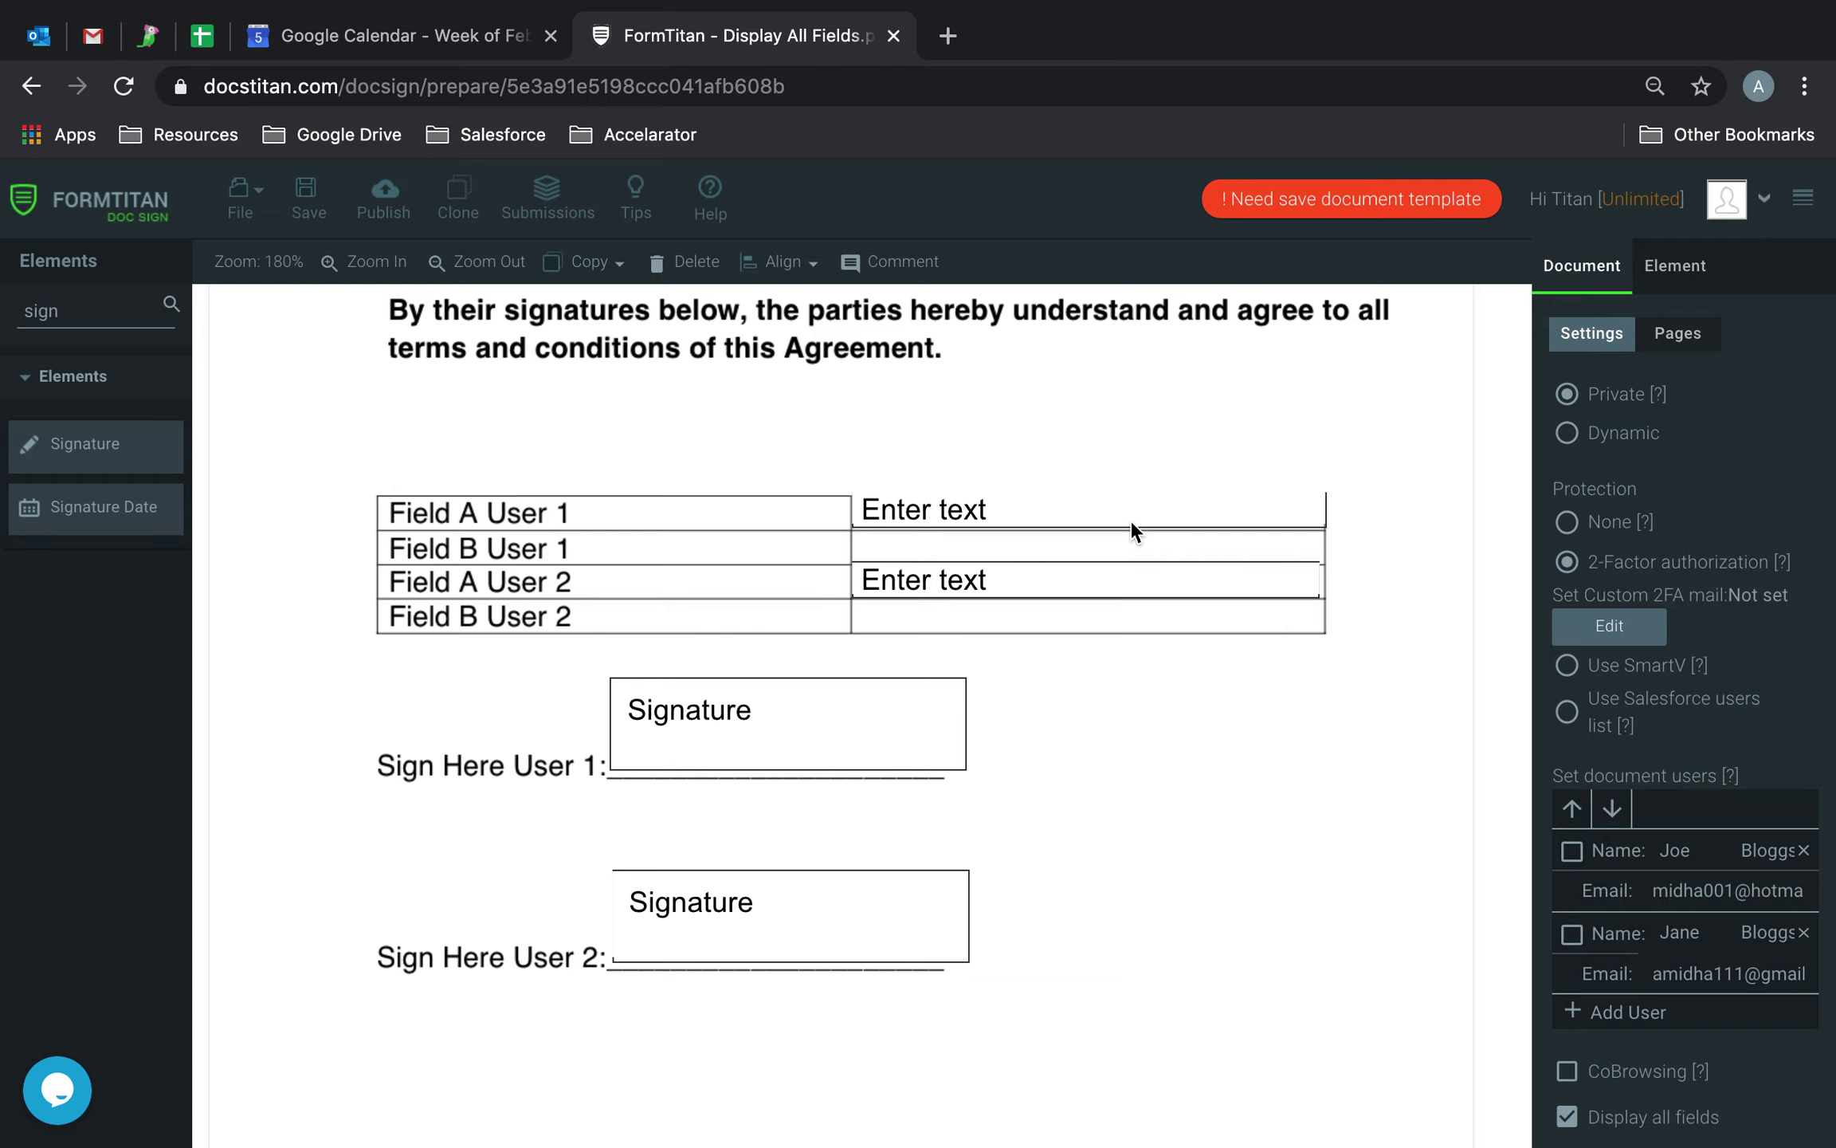
{"action": "left_click", "coordinate": [1130, 514]}
Step: Assign the Field A User 1 text field and first signature box to the first signer
{"action": "left_click", "coordinate": [872, 717], "text": "shift"}
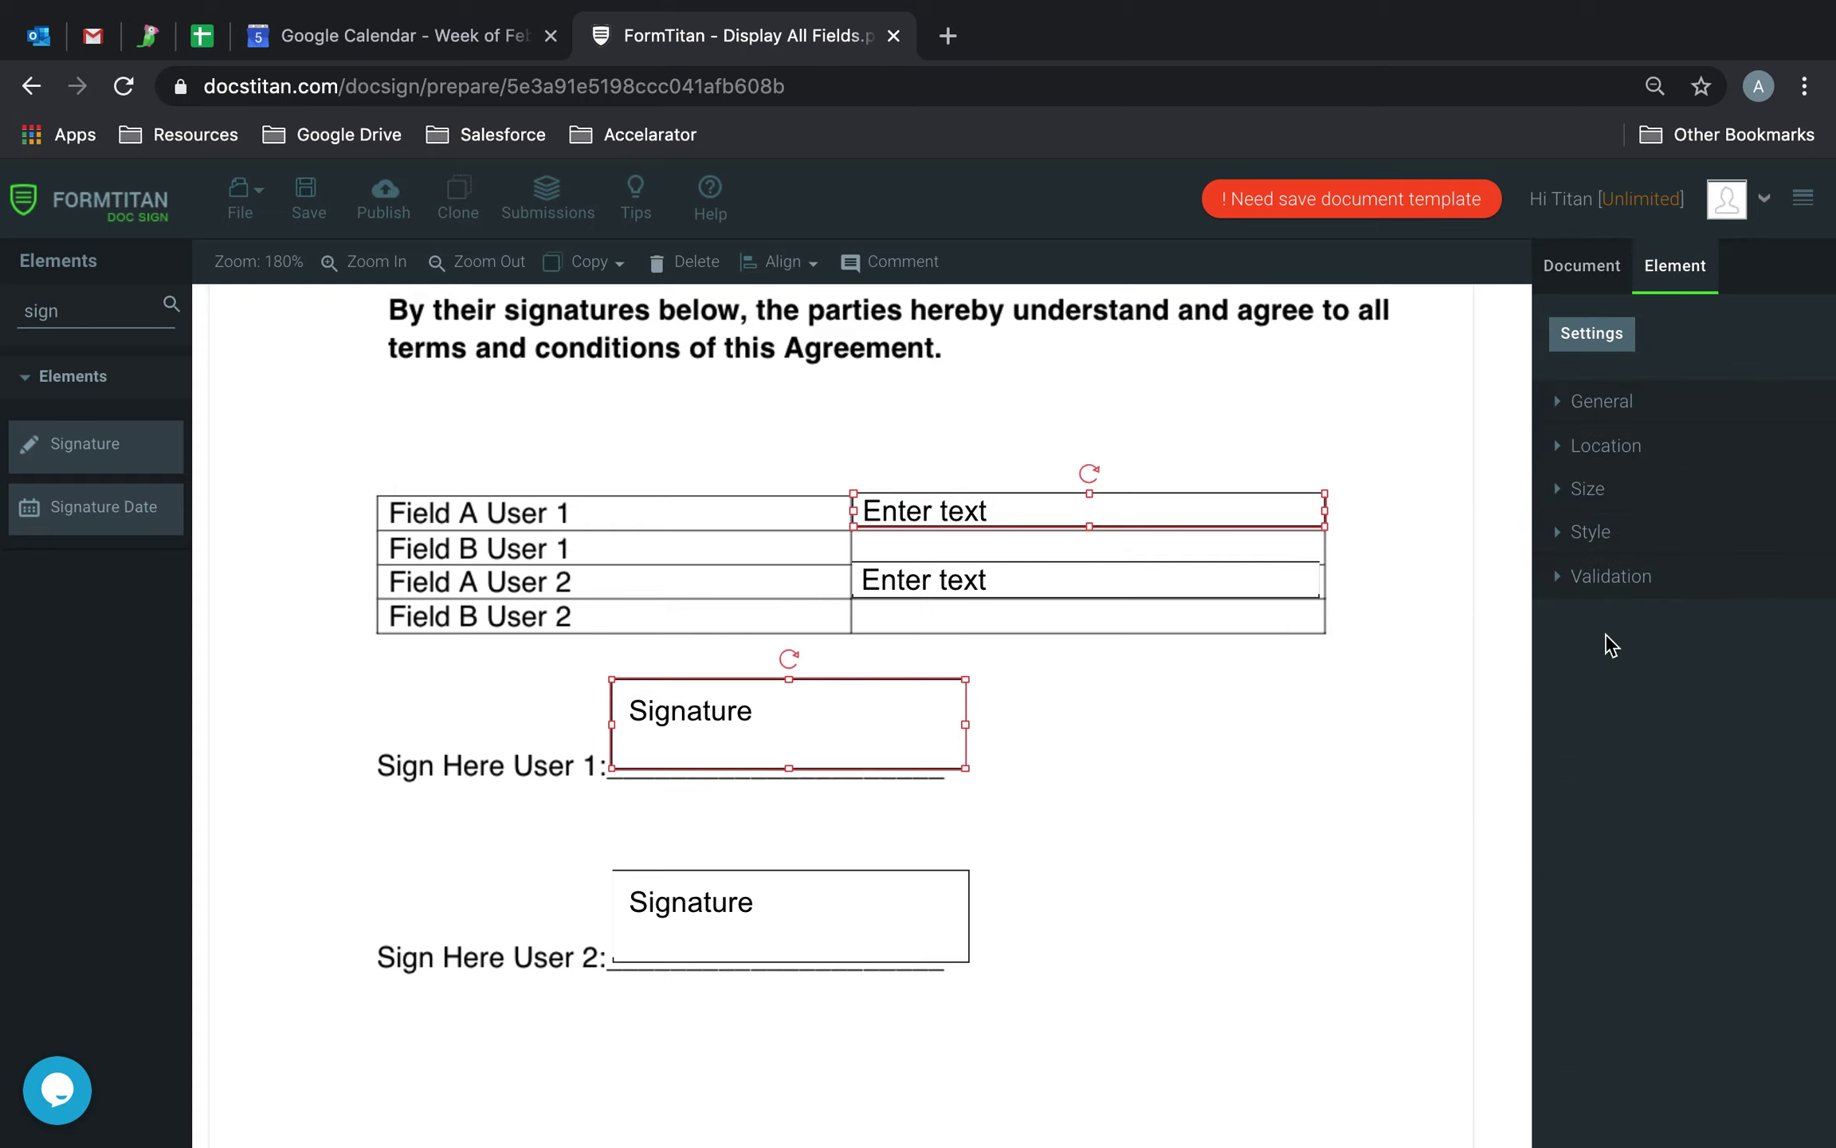
{"action": "left_click", "coordinate": [1621, 403]}
{"action": "left_click", "coordinate": [1674, 495]}
{"action": "left_click", "coordinate": [1641, 498]}
{"action": "left_click", "coordinate": [1372, 590]}
Step: Assign the Field A User 2 text field and second signature box to the second signer, then save
{"action": "left_click", "coordinate": [1017, 590]}
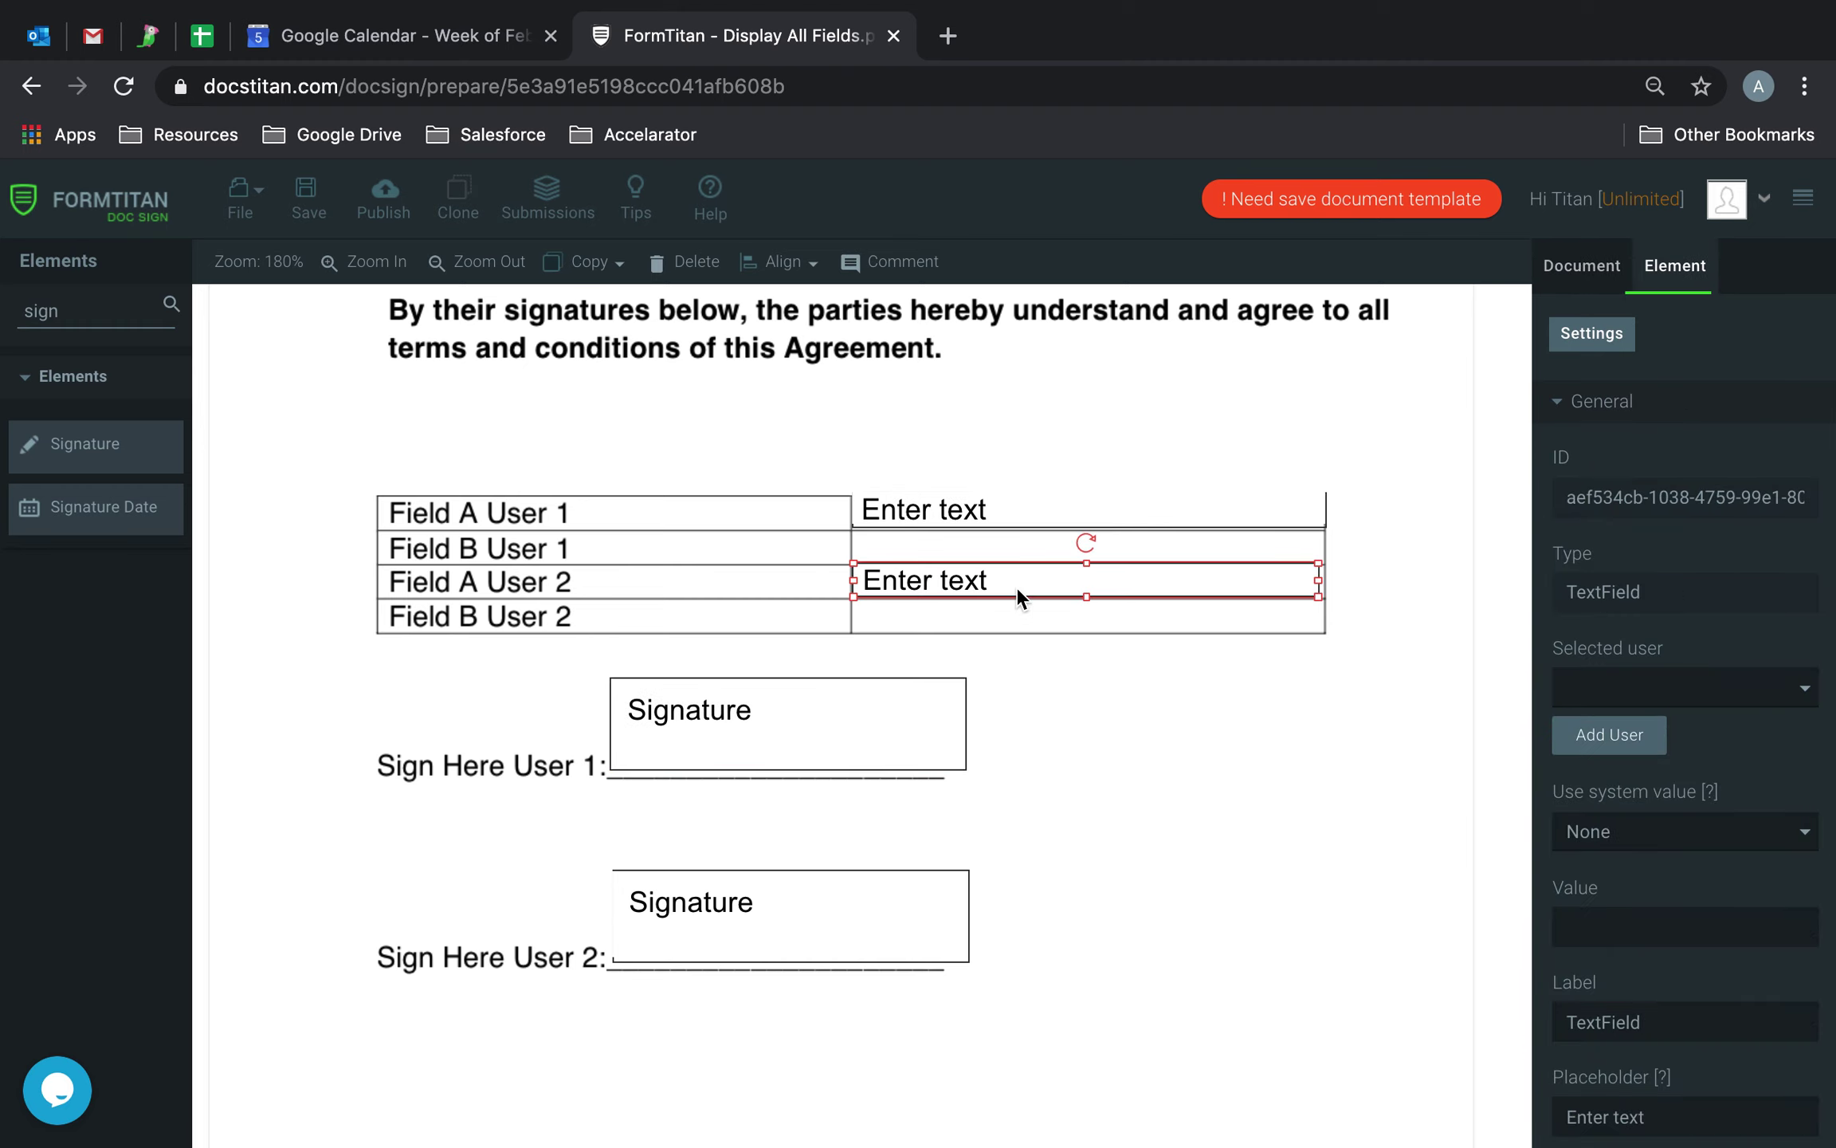
{"action": "left_click", "coordinate": [863, 918]}
{"action": "left_click", "coordinate": [1673, 496]}
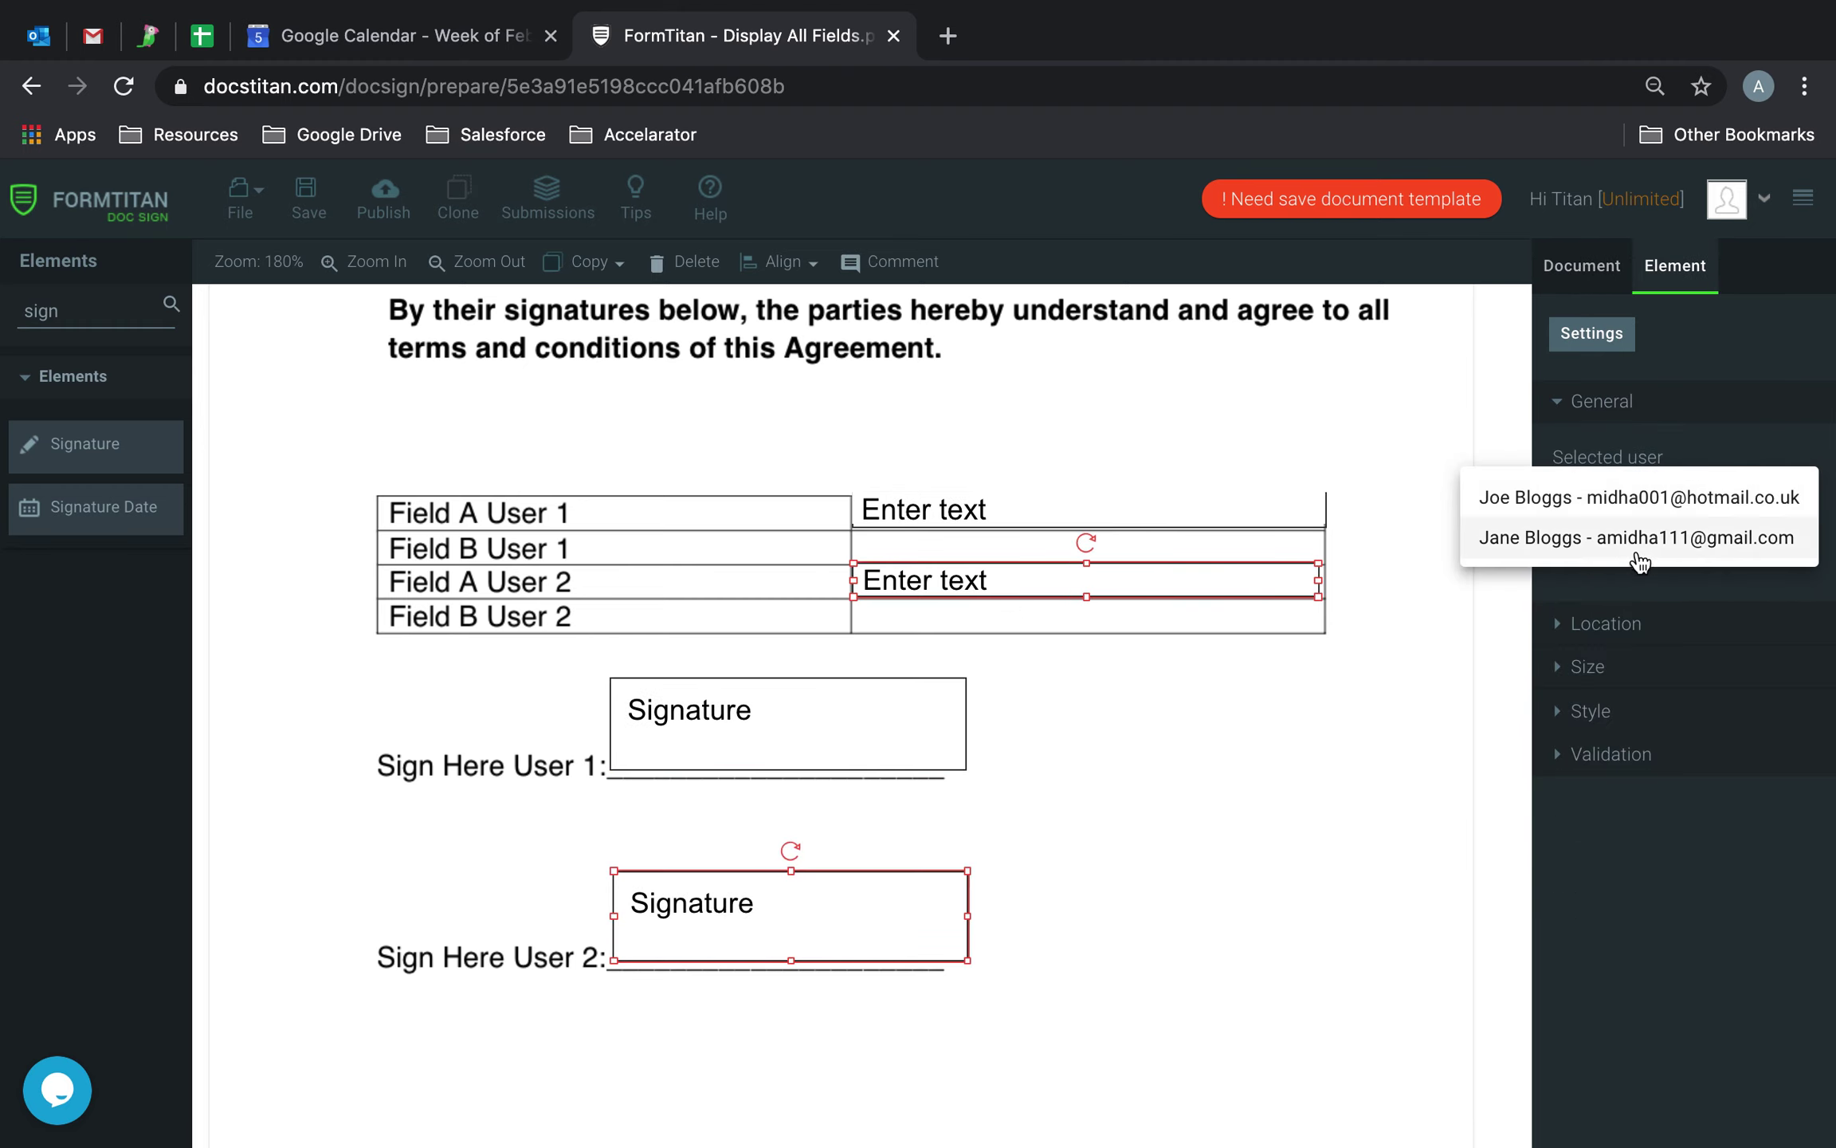
{"action": "left_click", "coordinate": [1635, 536]}
{"action": "left_click", "coordinate": [1637, 558]}
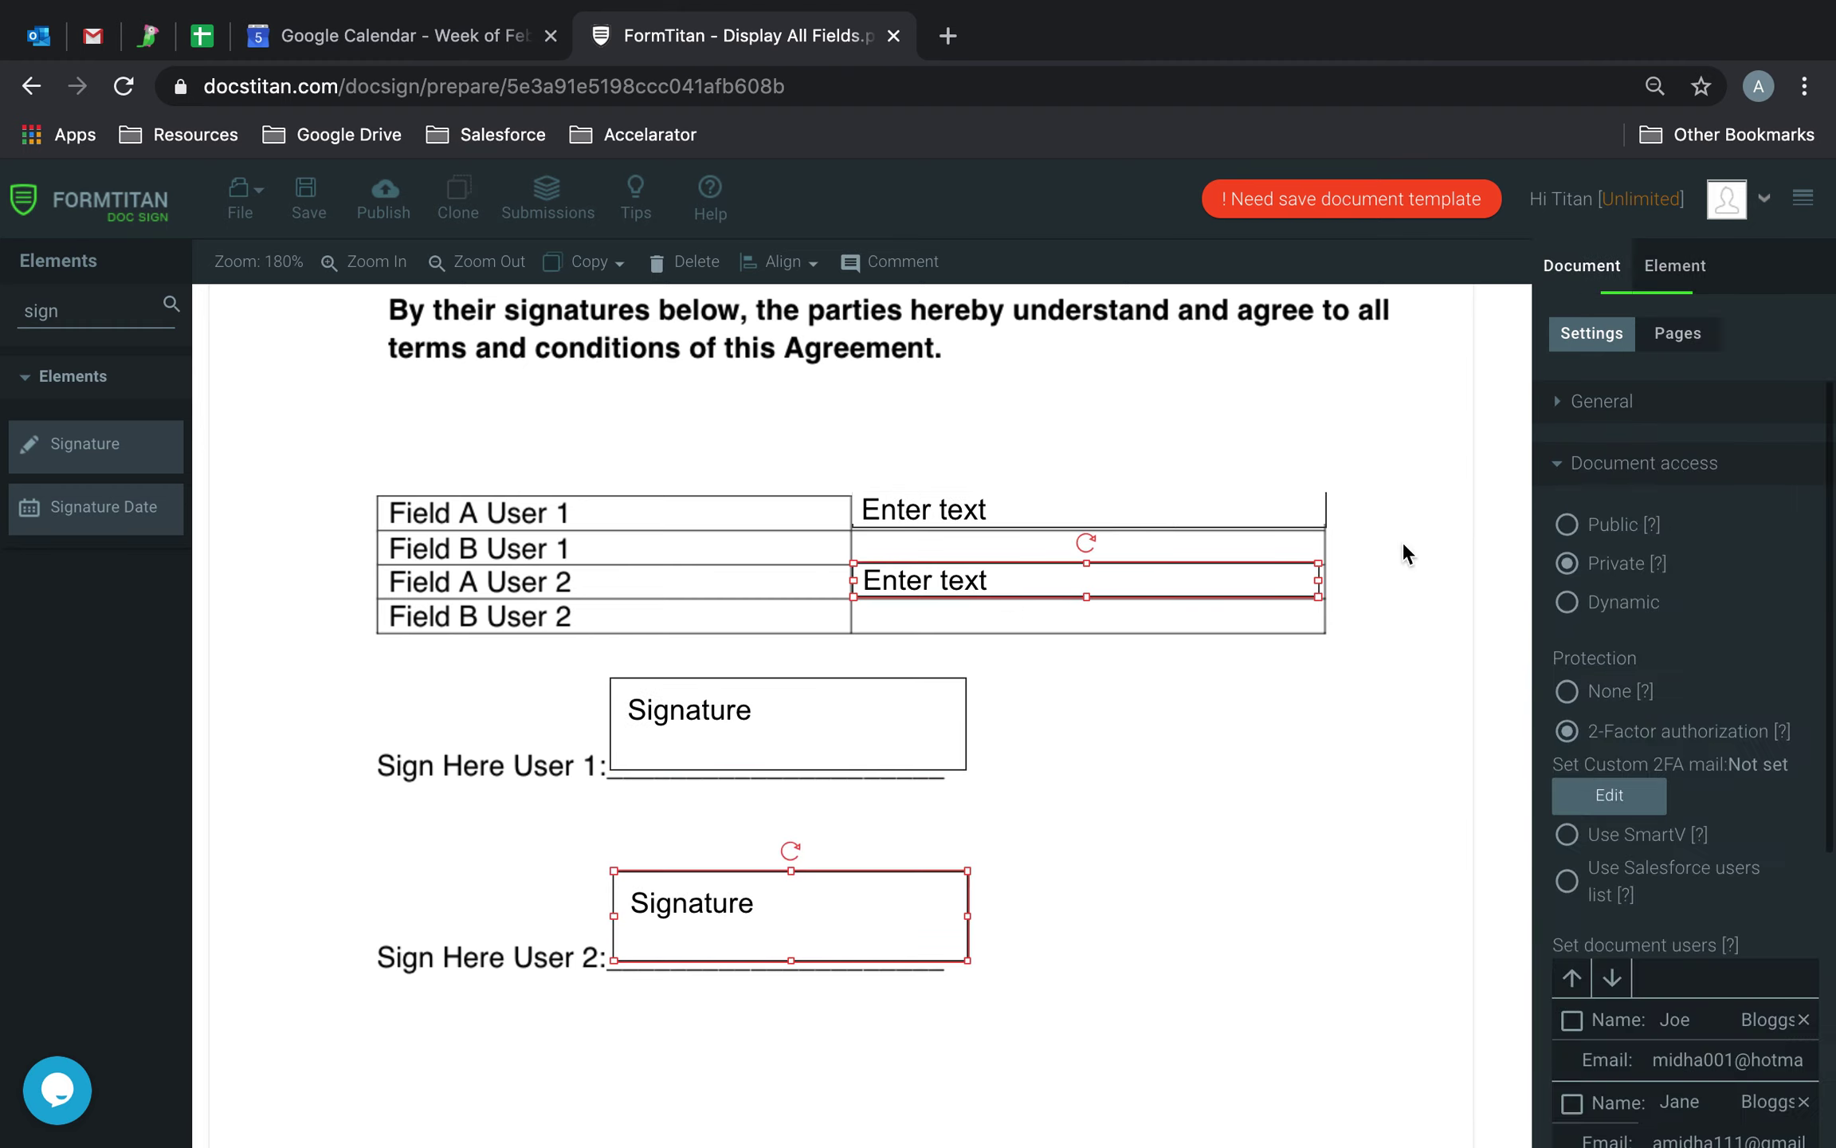
{"action": "left_click", "coordinate": [325, 217]}
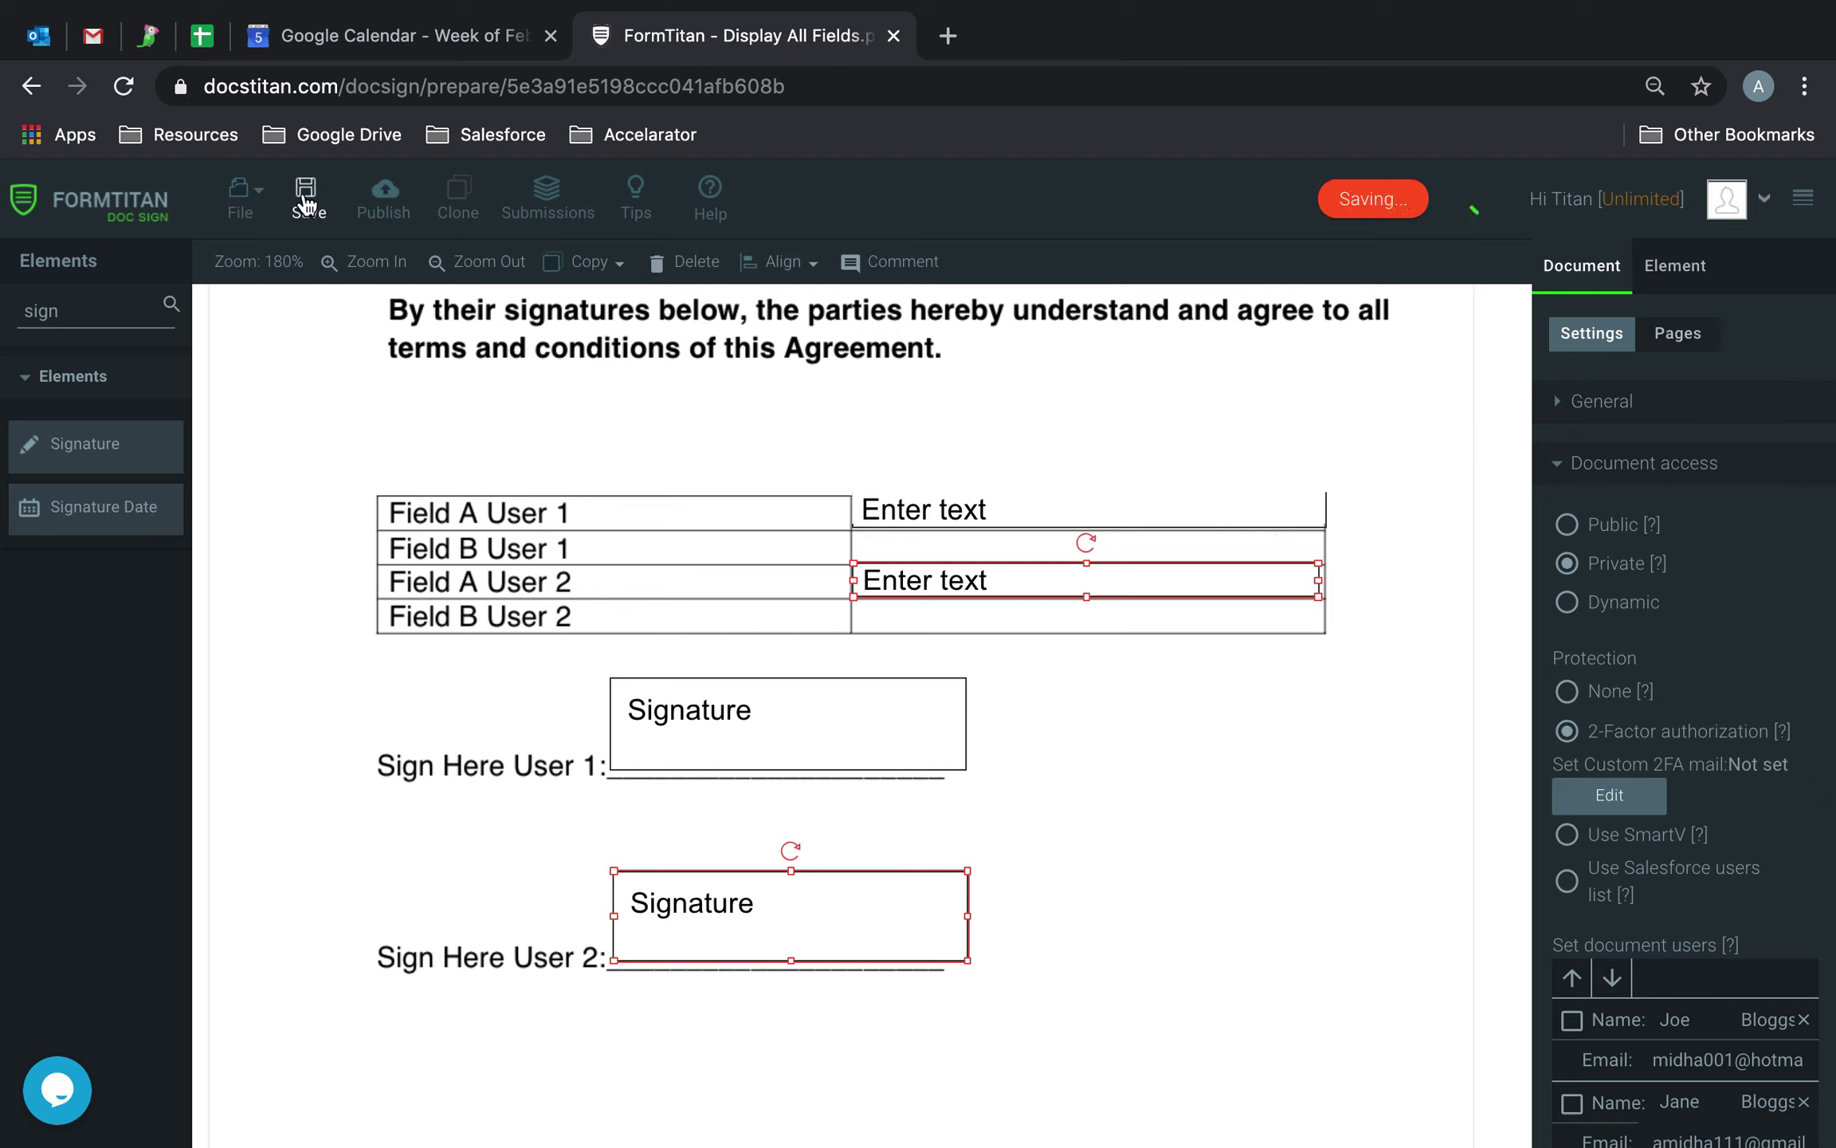
Step: Publish the agreement and send it to both signers, then go to the mailbox
{"action": "scroll", "coordinate": [1582, 860], "scroll_direction": "down", "scroll_amount": 1}
{"action": "scroll", "coordinate": [1582, 860], "scroll_direction": "down", "scroll_amount": 2}
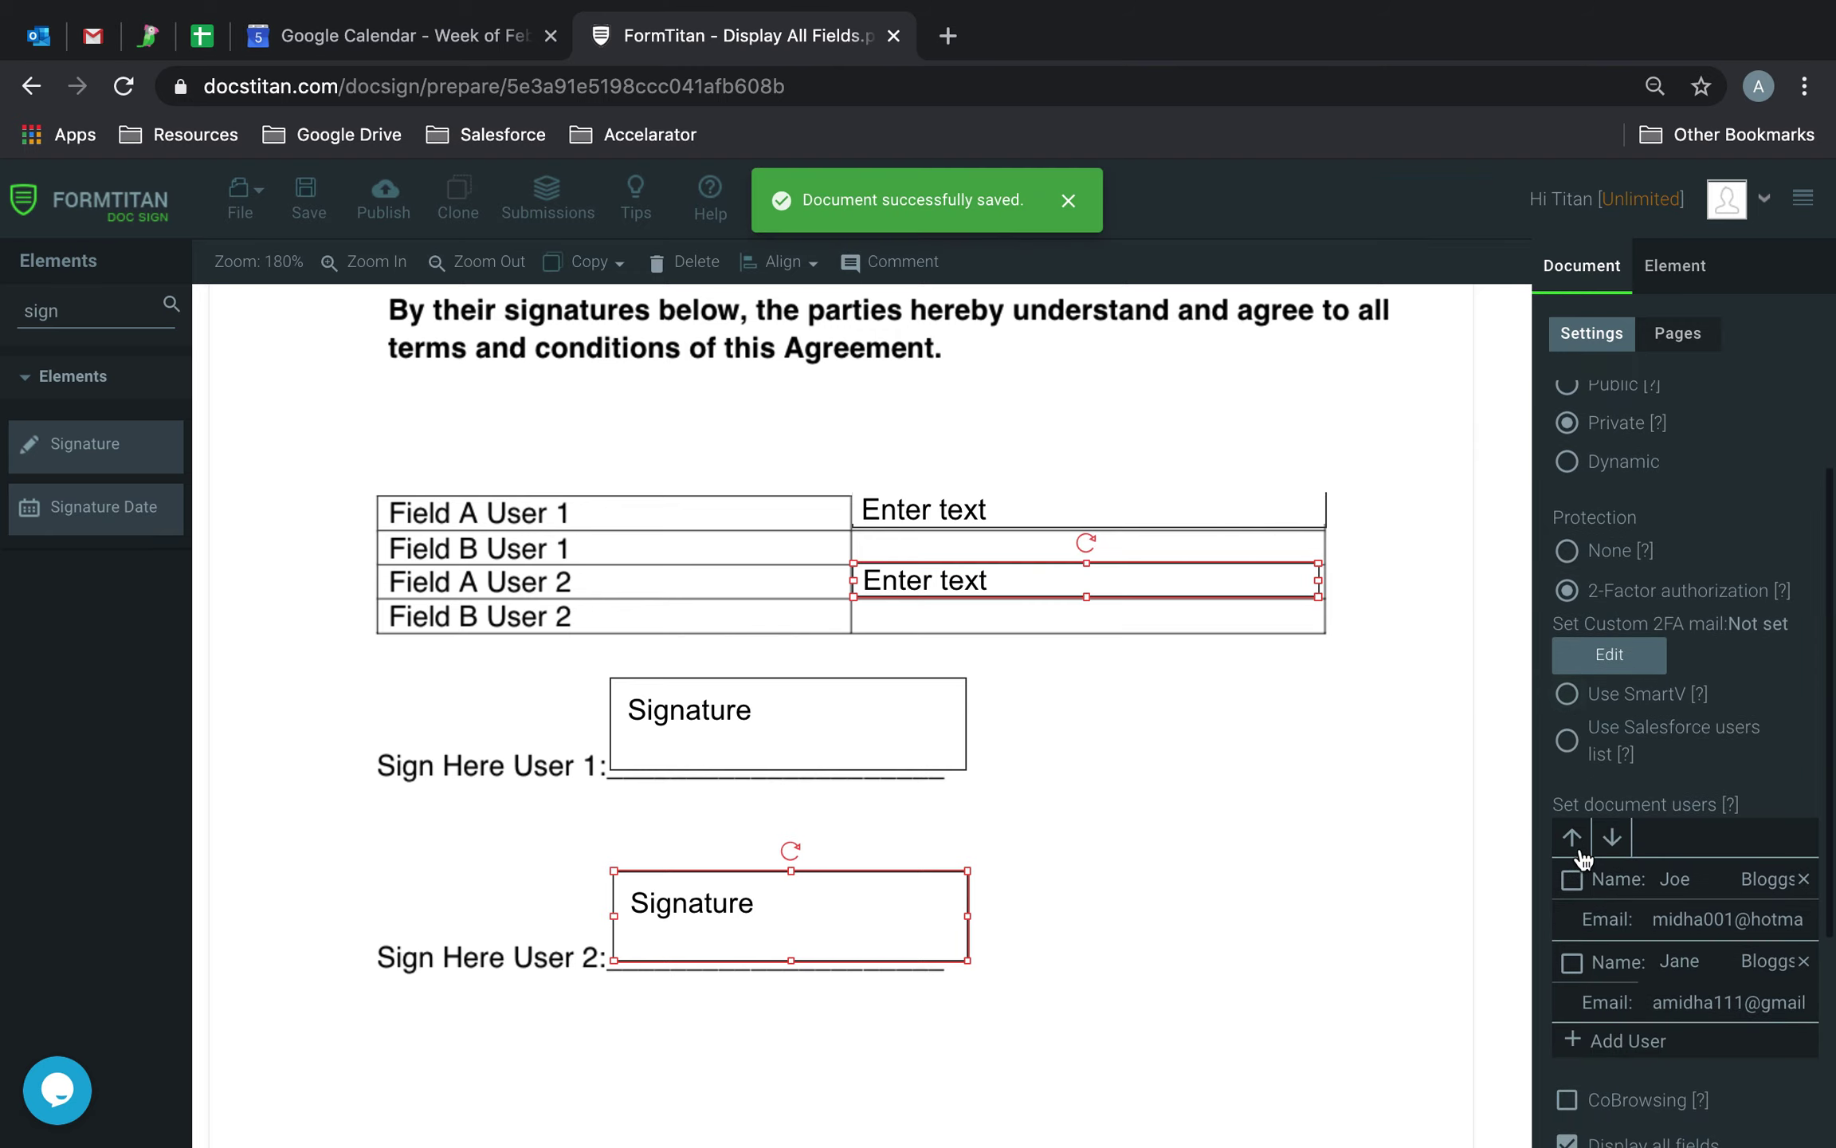
{"action": "left_click", "coordinate": [385, 195]}
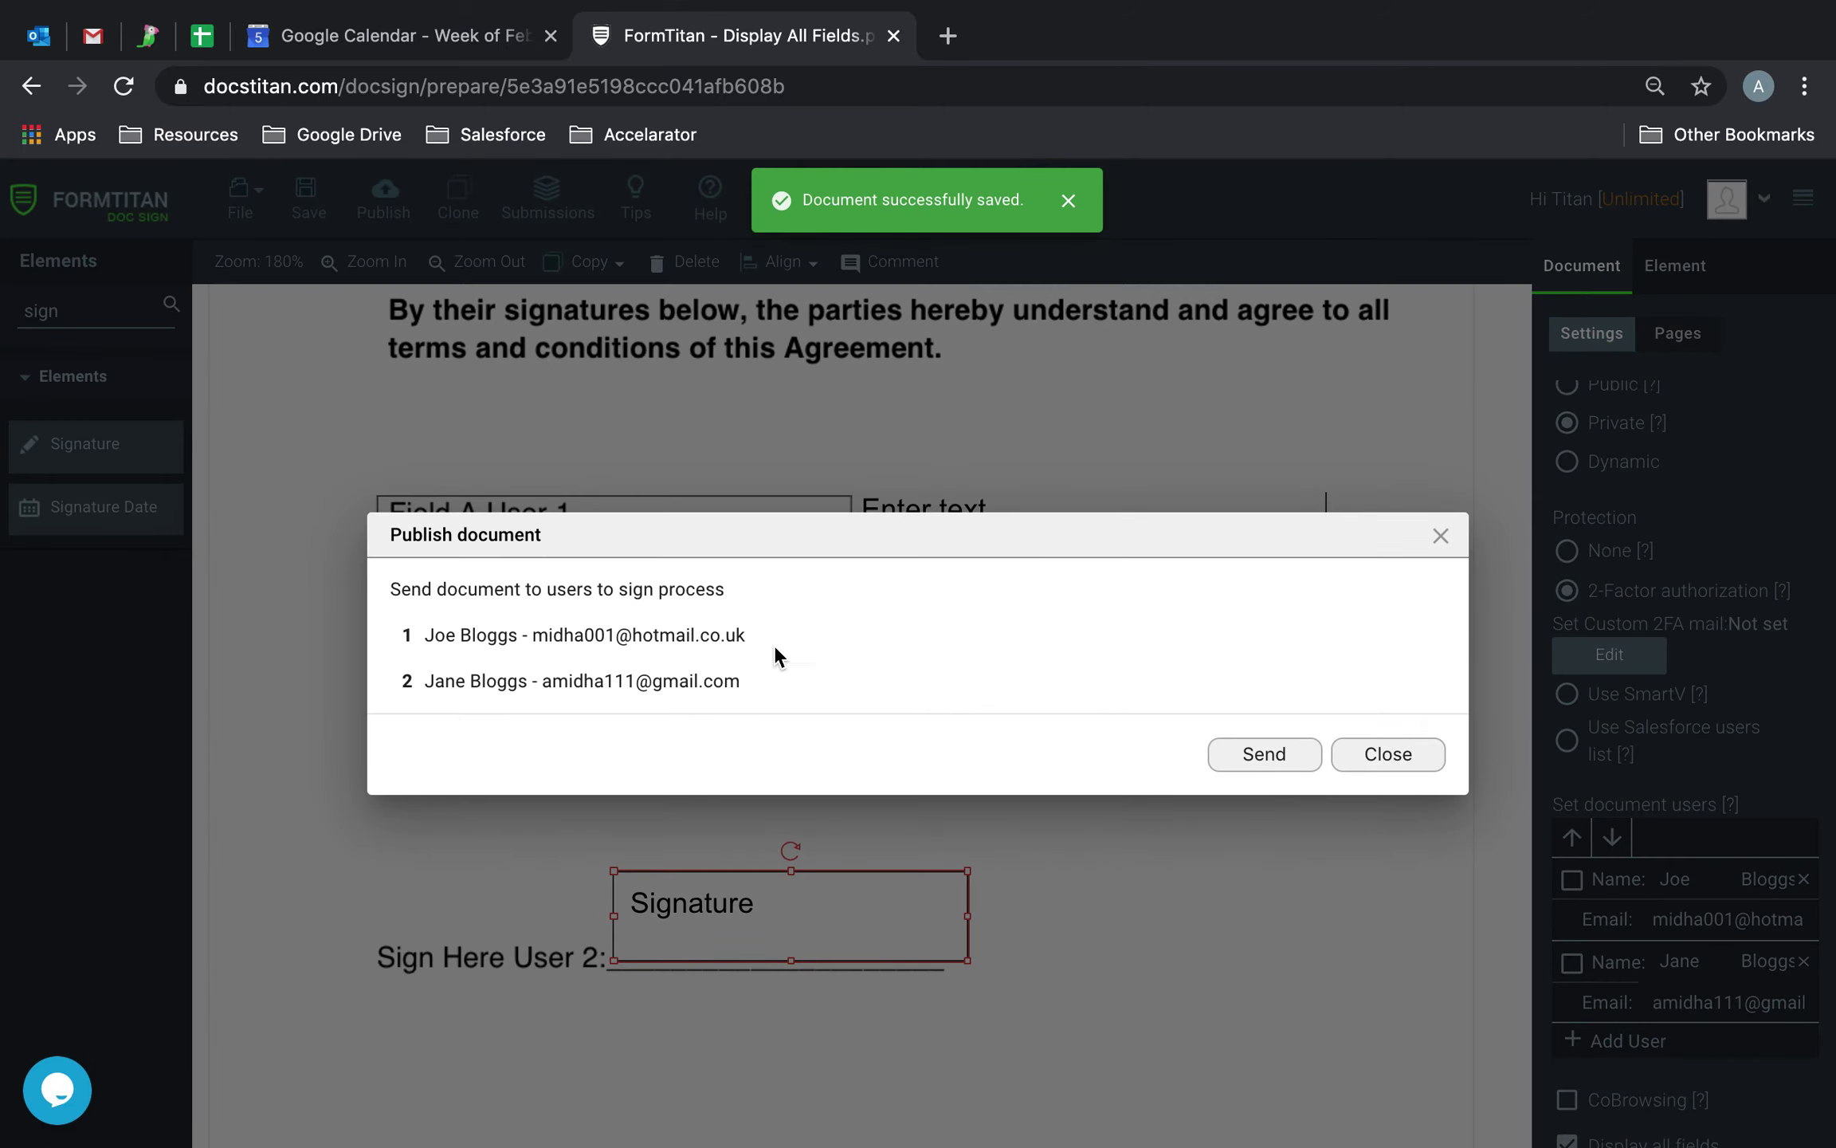
{"action": "left_click", "coordinate": [1271, 759]}
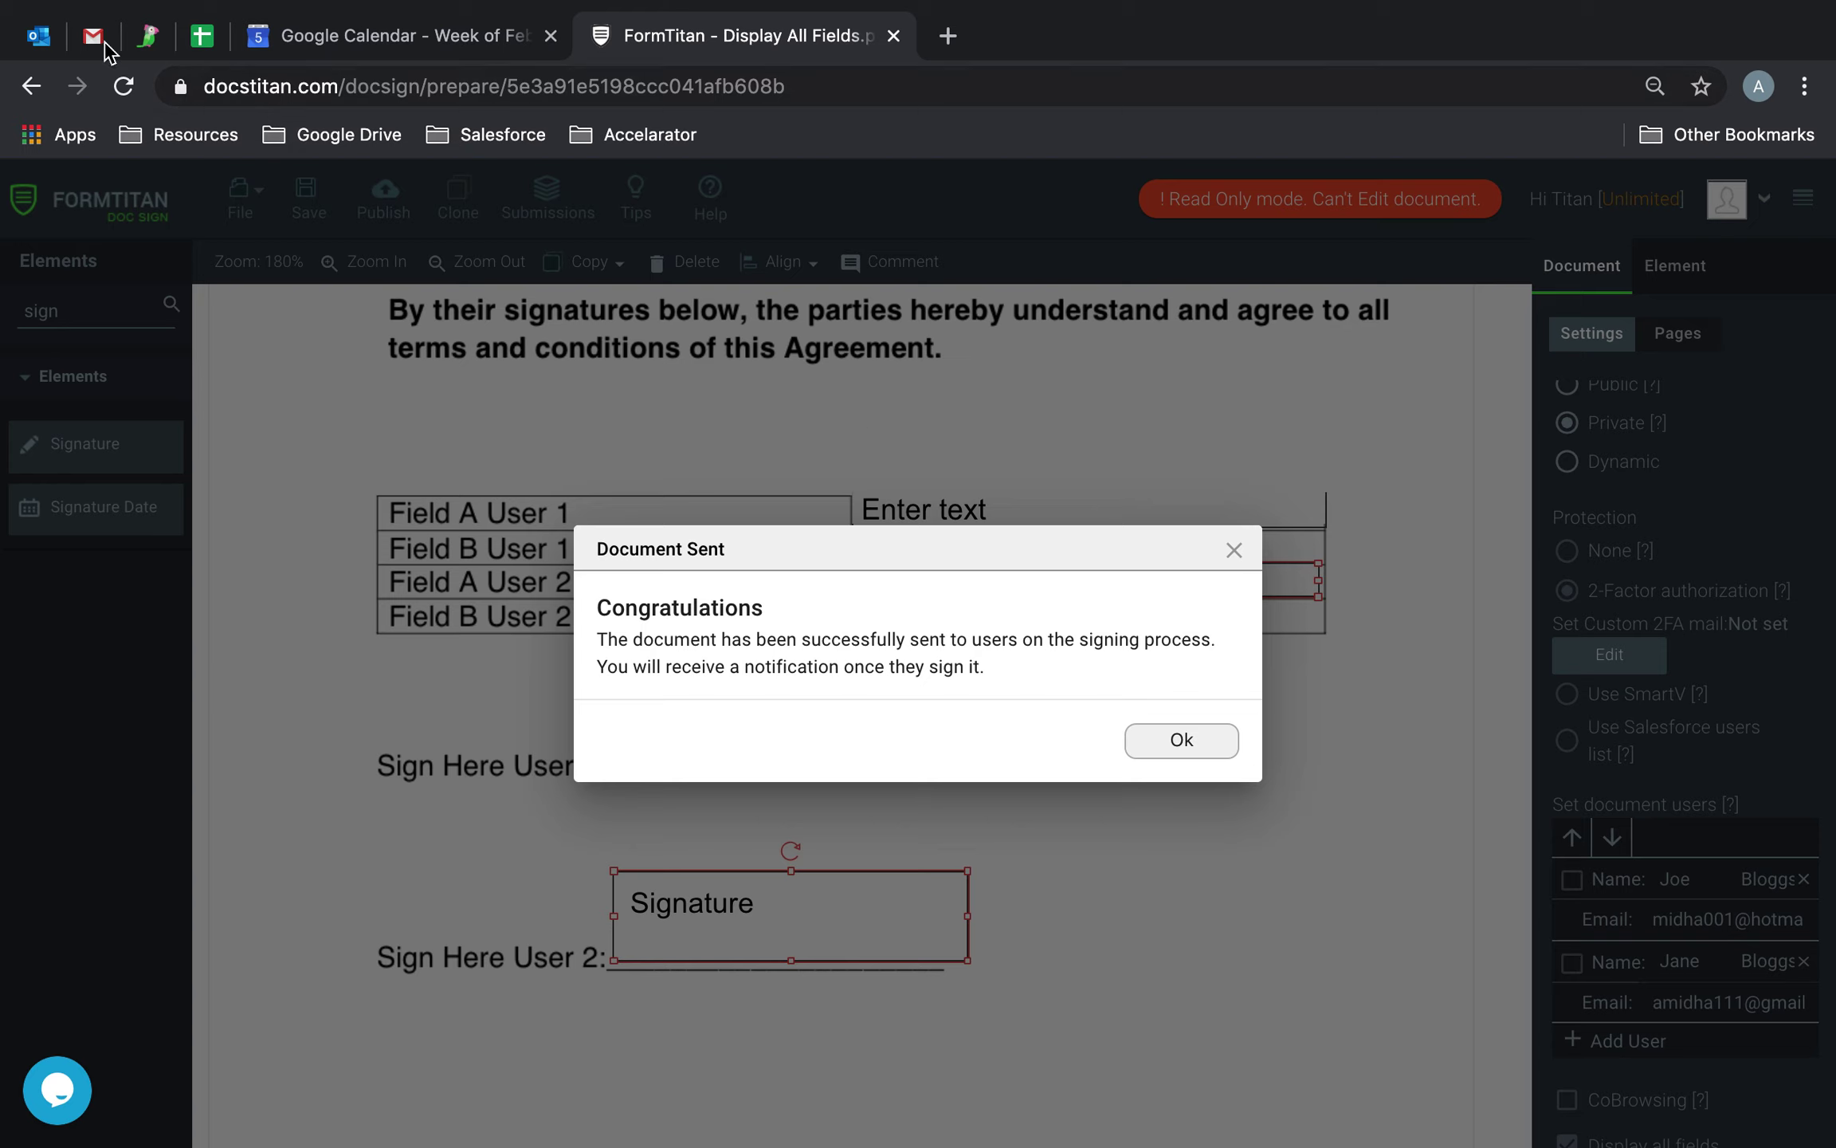
{"action": "left_click", "coordinate": [45, 39]}
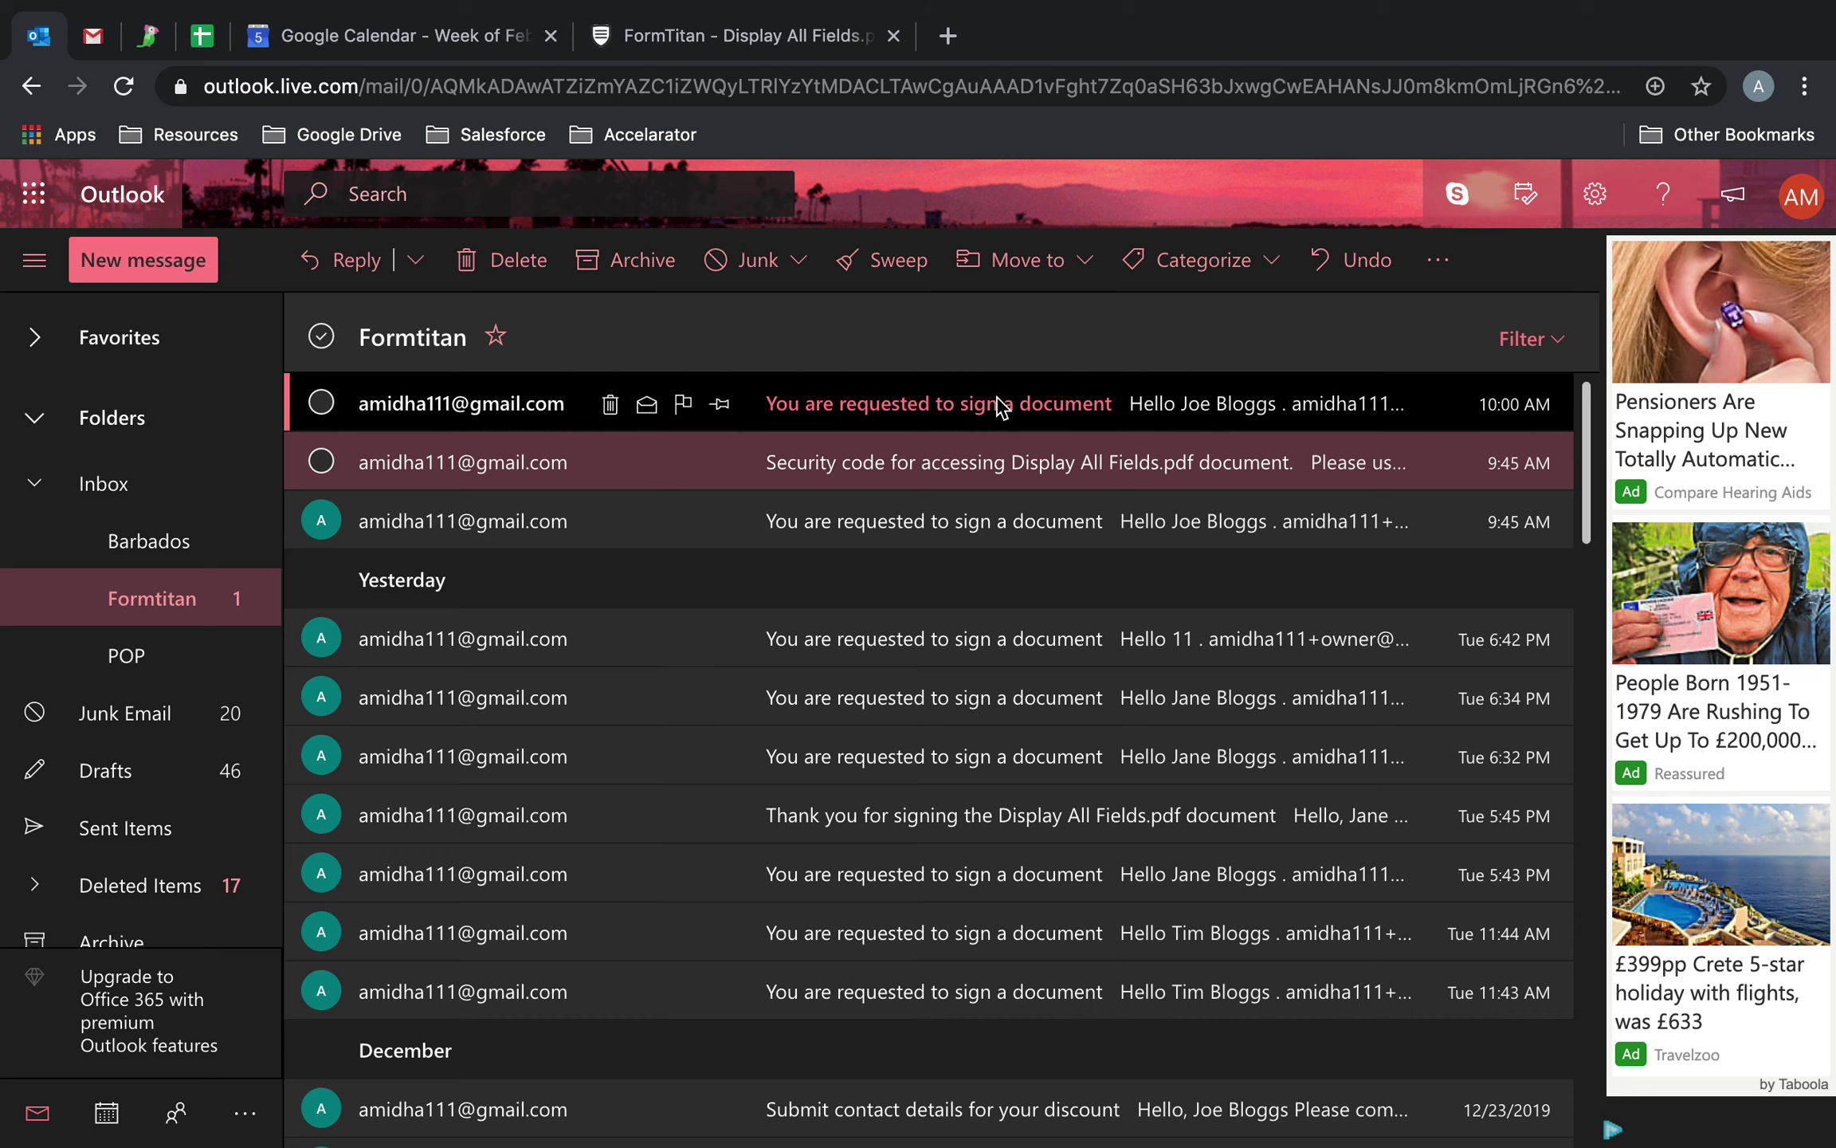
Step: Select the signing link in the latest request e-mail and open a new incognito window
{"action": "left_click", "coordinate": [1001, 408]}
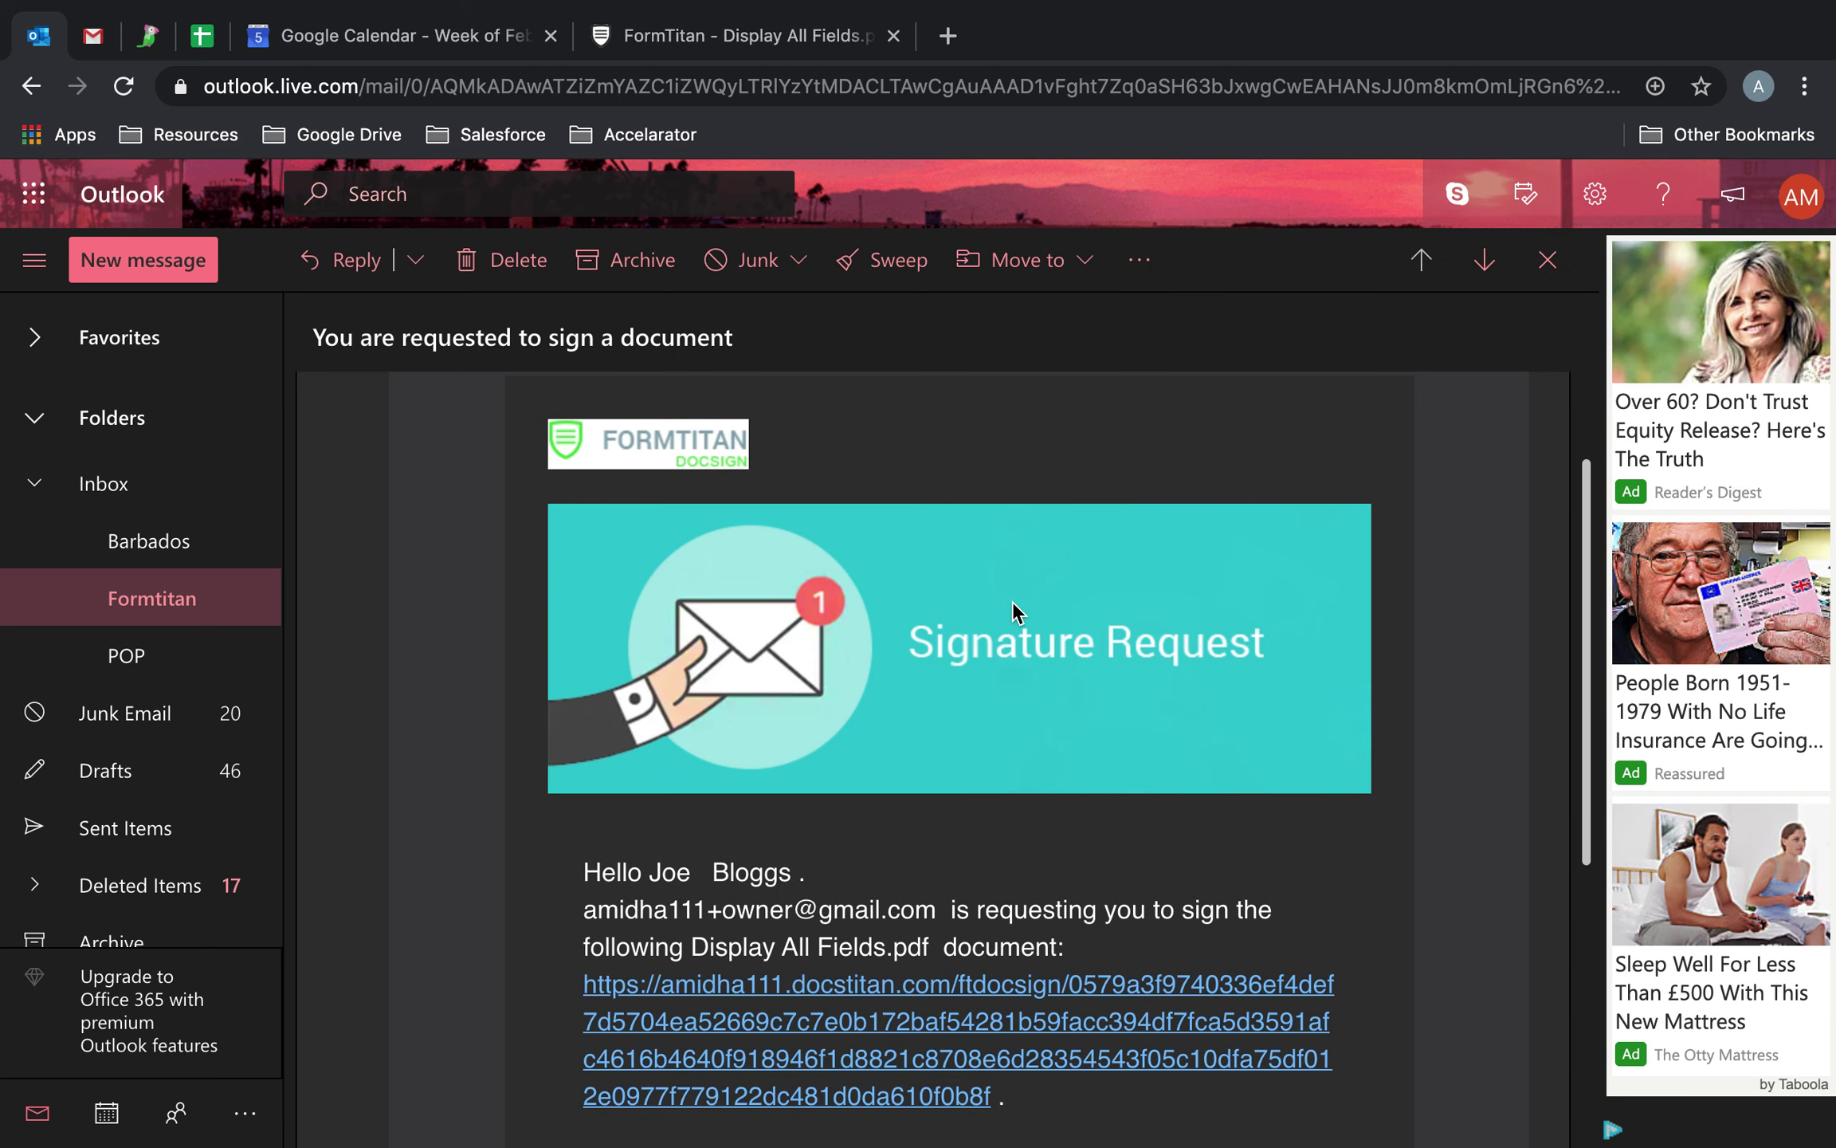
{"action": "scroll", "coordinate": [1012, 621], "scroll_direction": "down", "scroll_amount": 6}
{"action": "left_click_drag", "start_coordinate": [997, 624], "coordinate": [533, 532]}
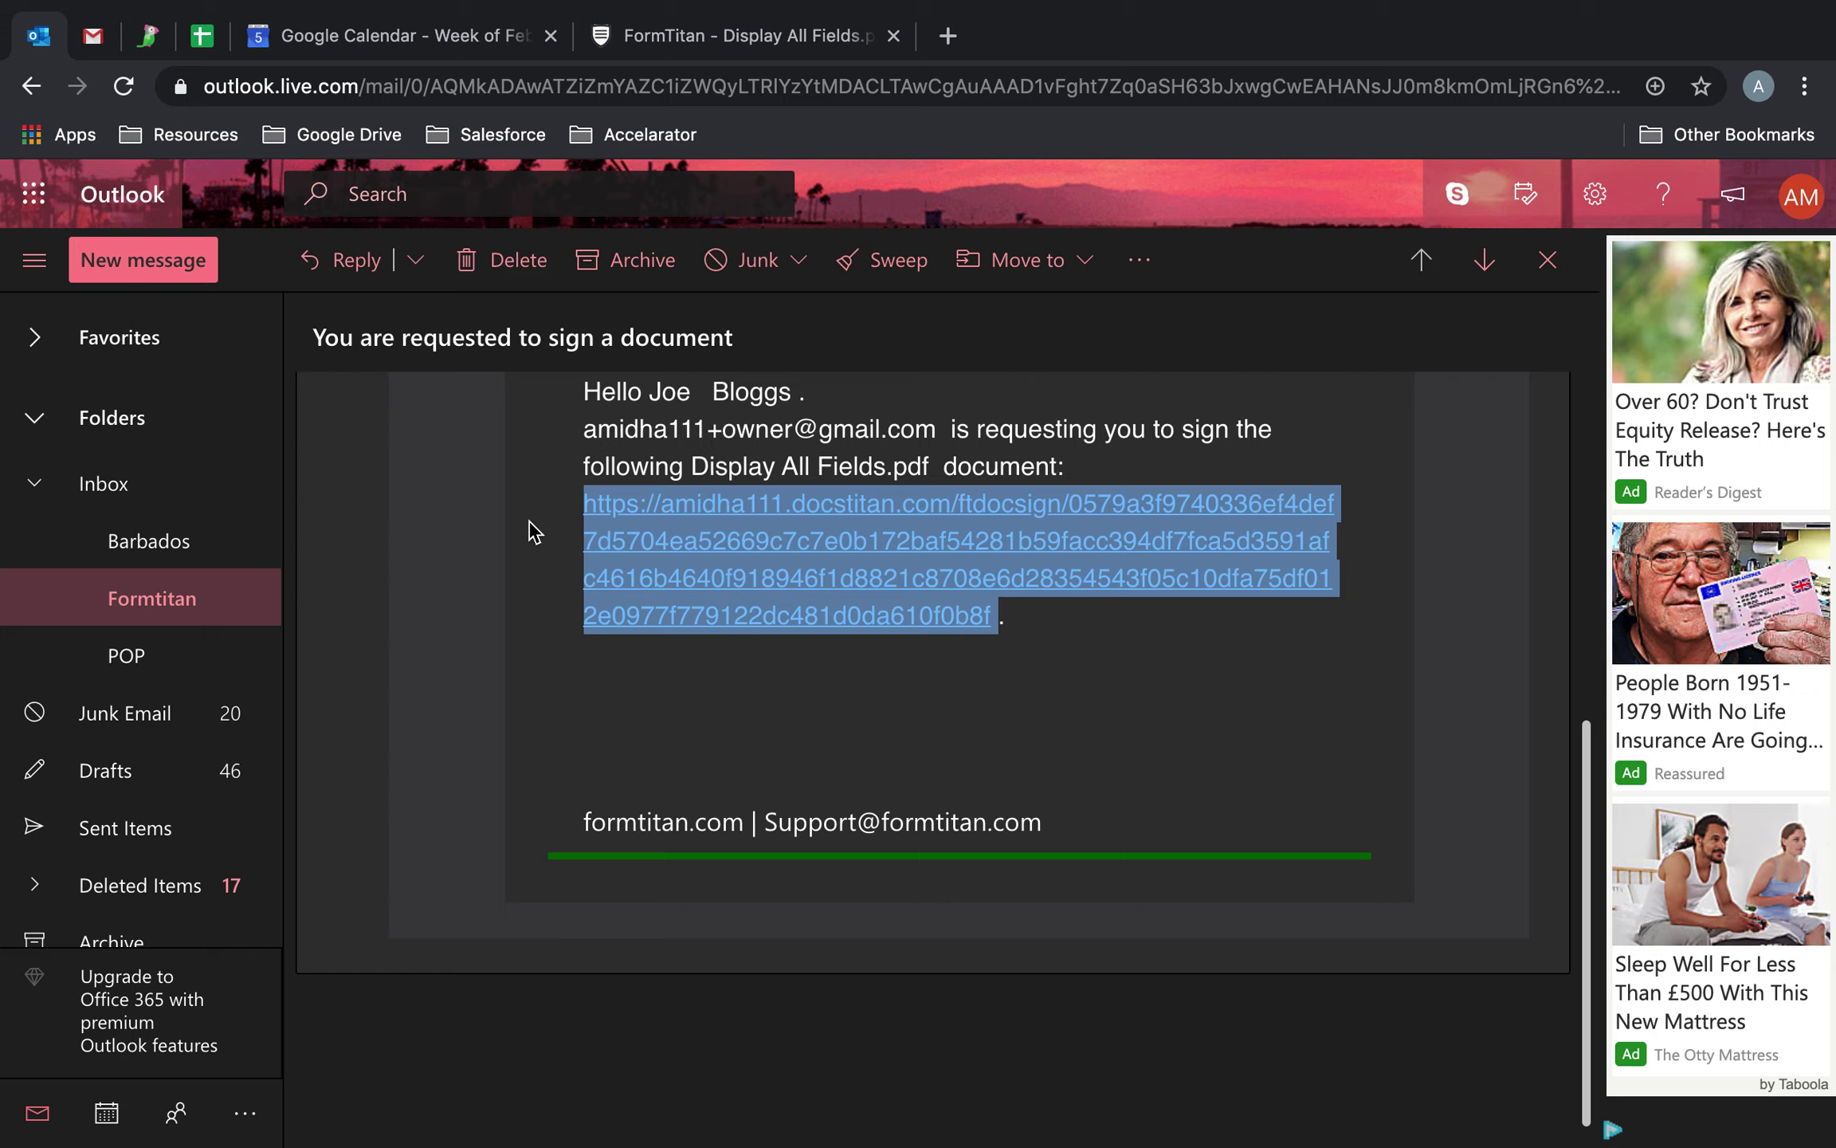
{"action": "left_click", "coordinate": [1806, 86]}
{"action": "left_click", "coordinate": [1550, 275]}
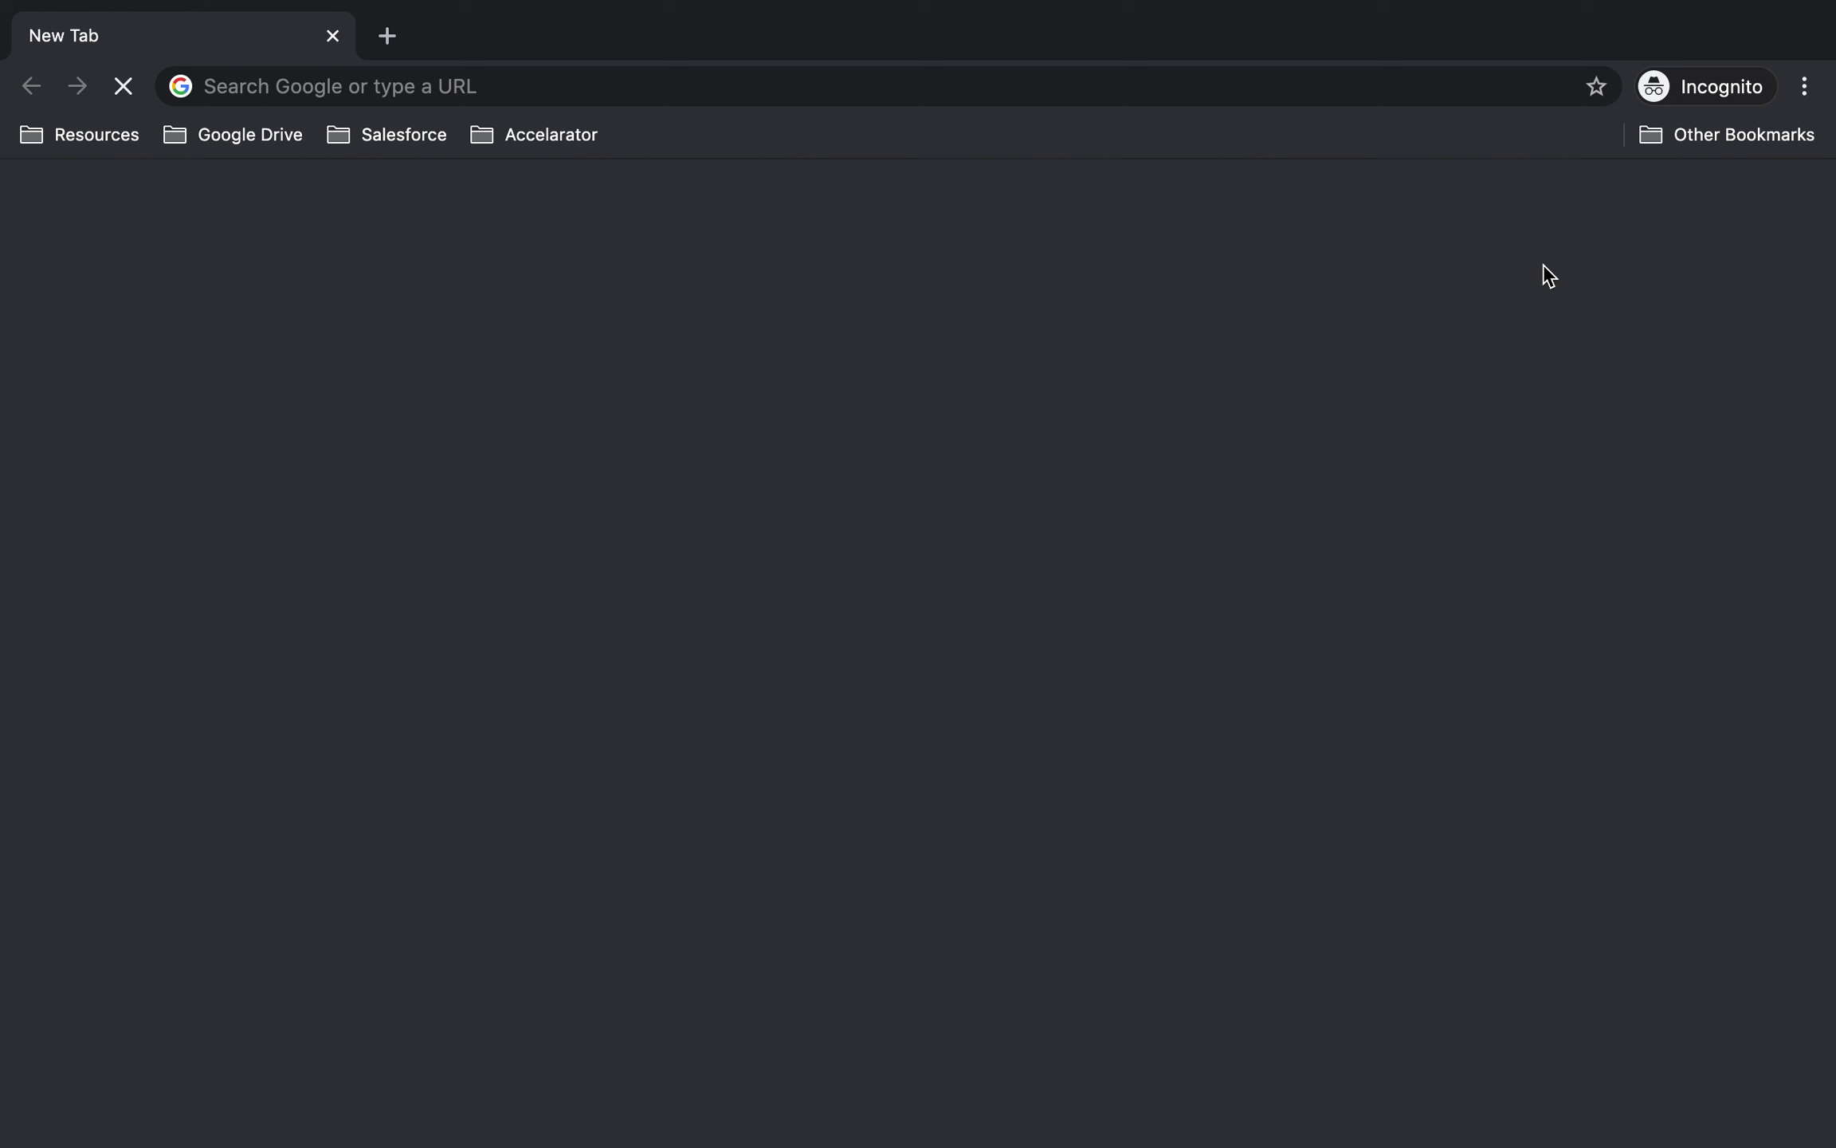
Step: Load the signing link and submit the signer's e-mail address in the security check
{"action": "key", "text": "super+v"}
{"action": "key", "text": "Return"}
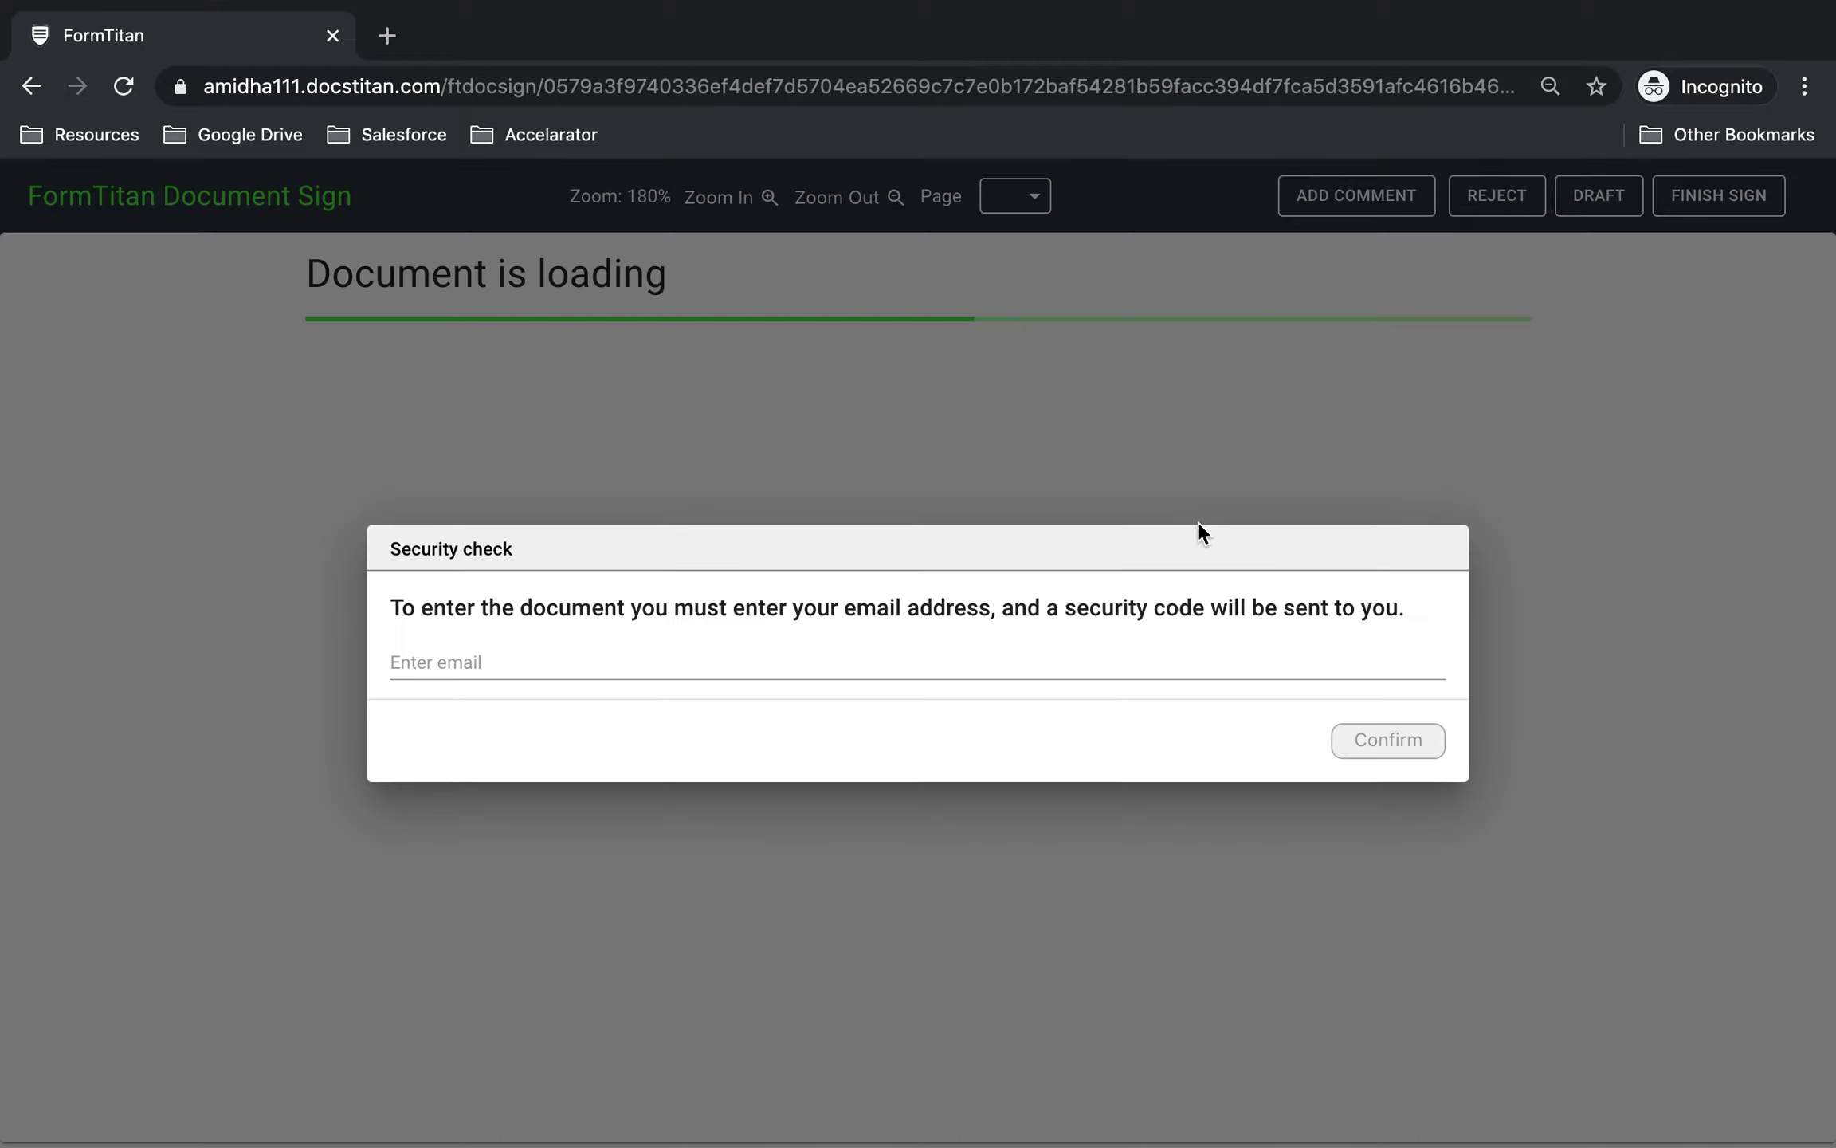
{"action": "left_click", "coordinate": [931, 677]}
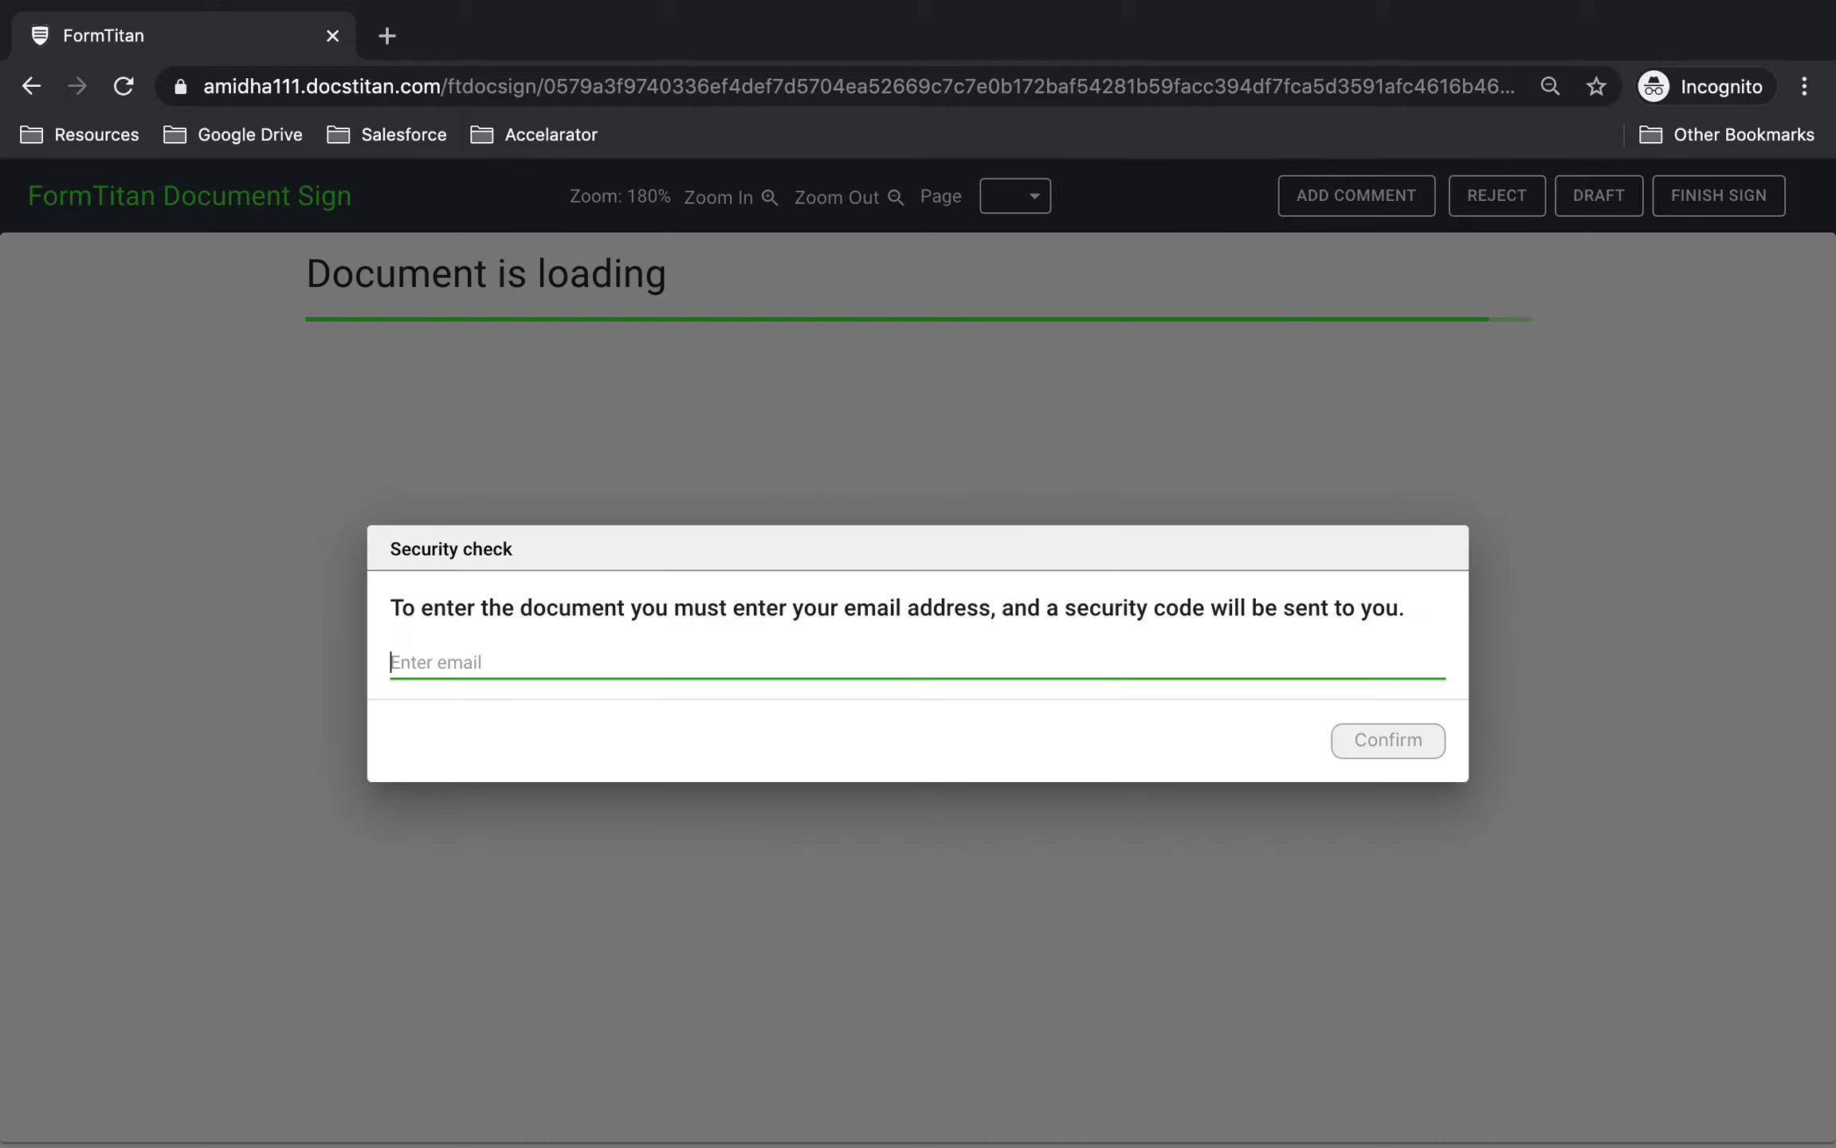
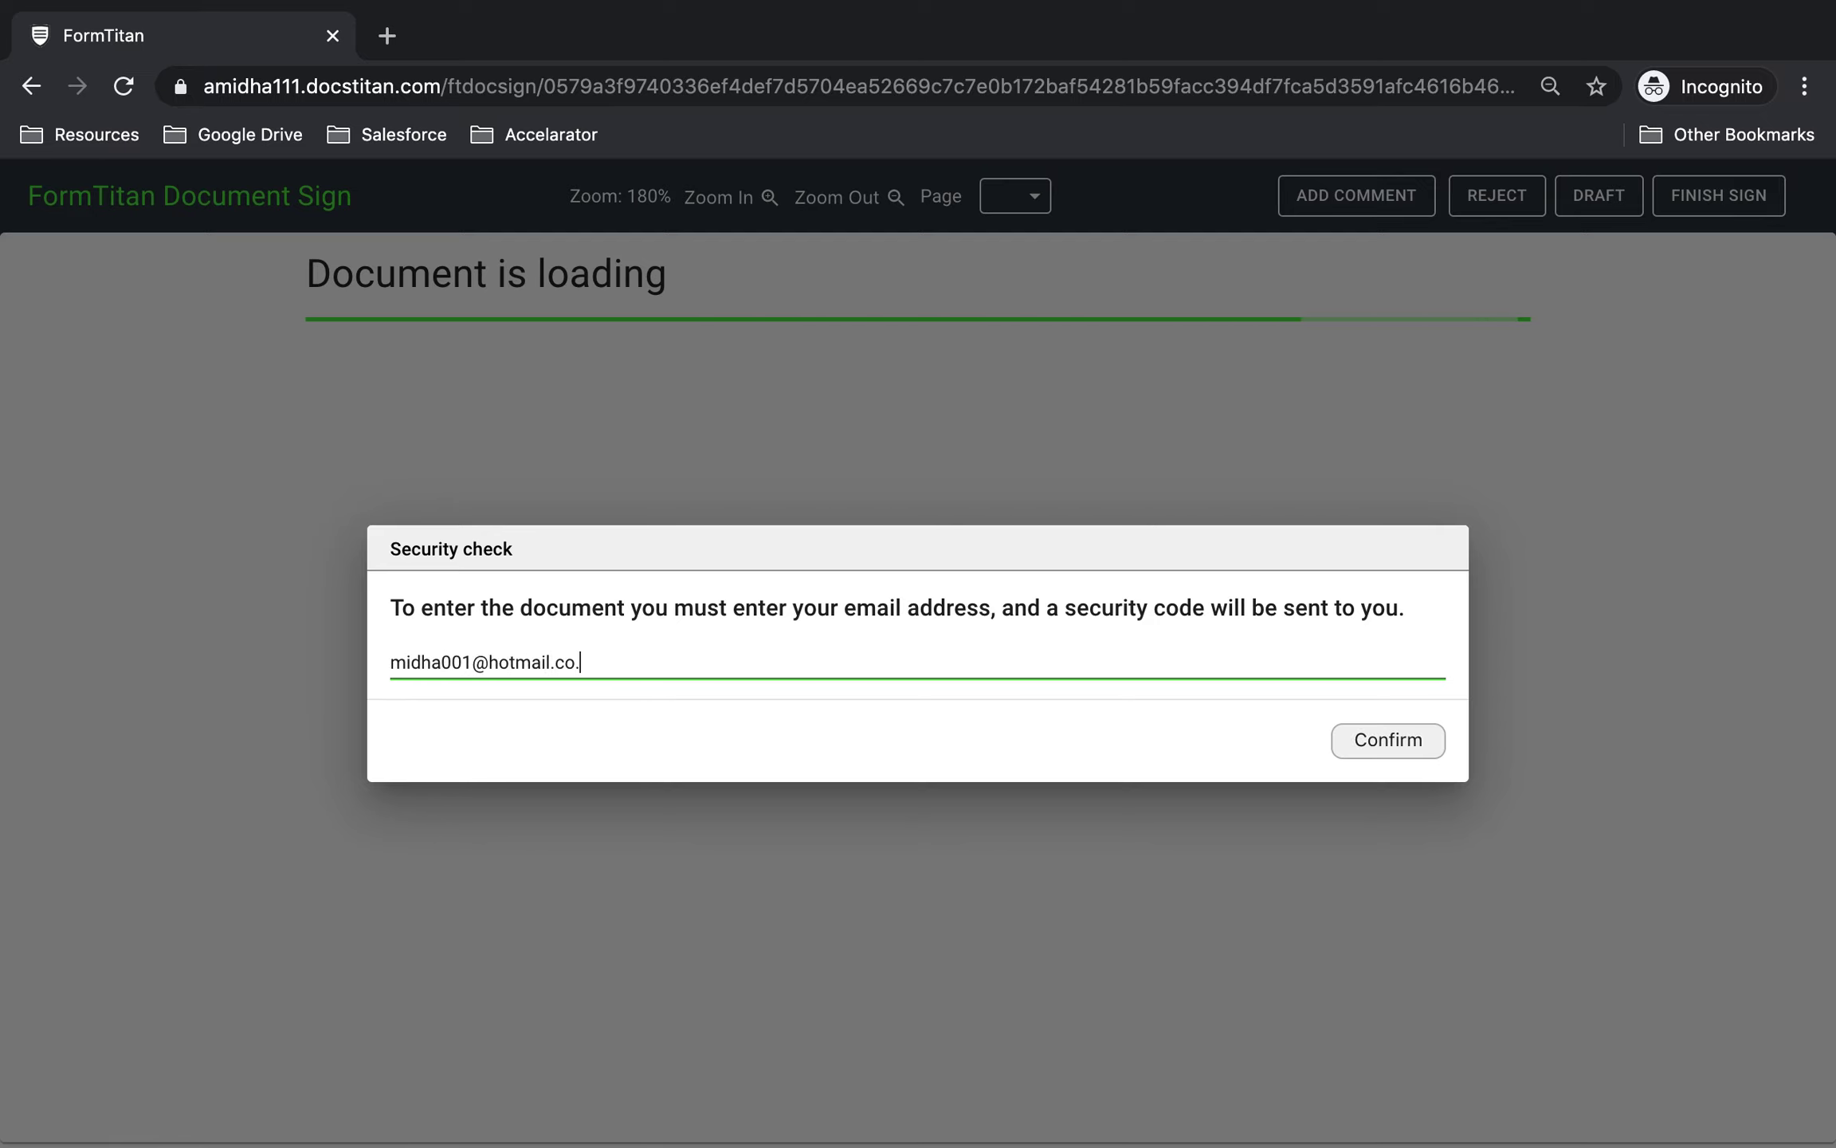
{"action": "left_click", "coordinate": [1367, 740]}
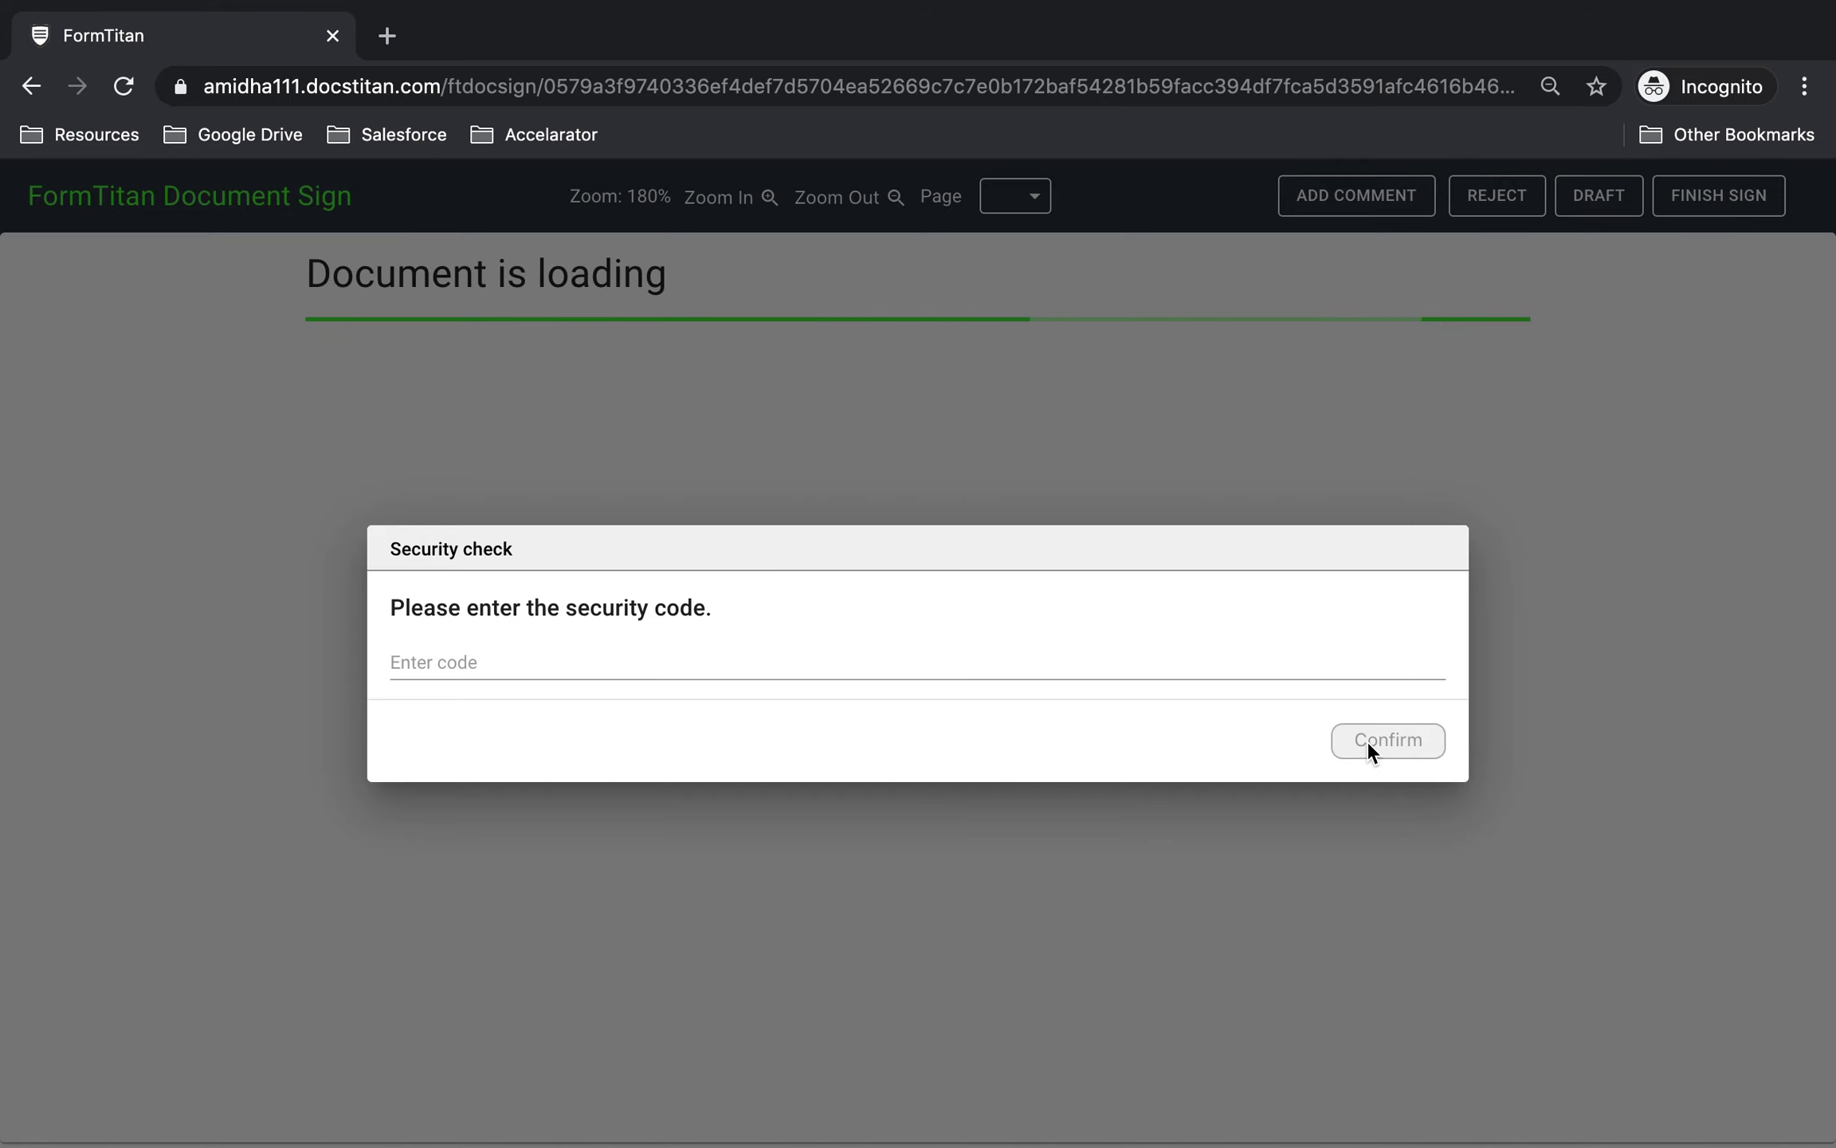
Step: Read the newest security code e-mail in Outlook, then return to the code field
{"action": "key", "text": "ctrl+Left"}
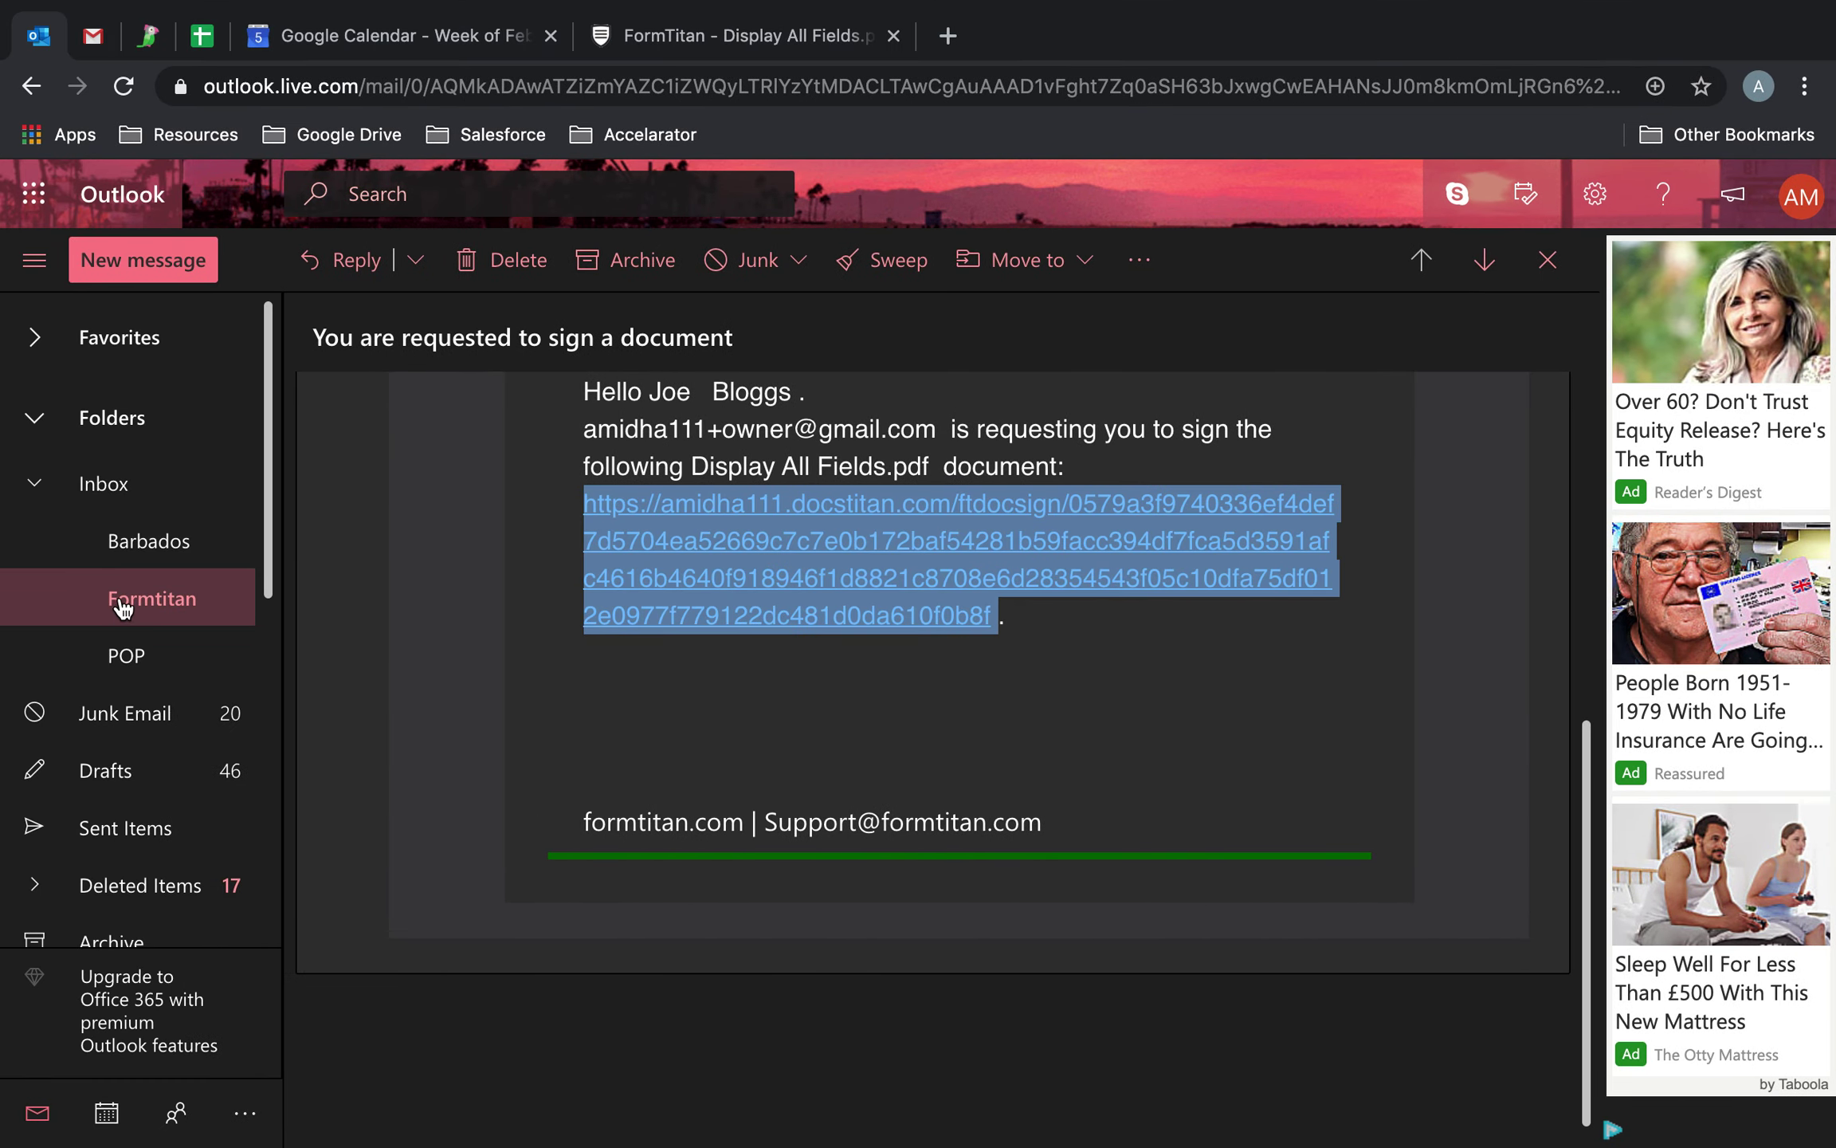
{"action": "left_click", "coordinate": [254, 588]}
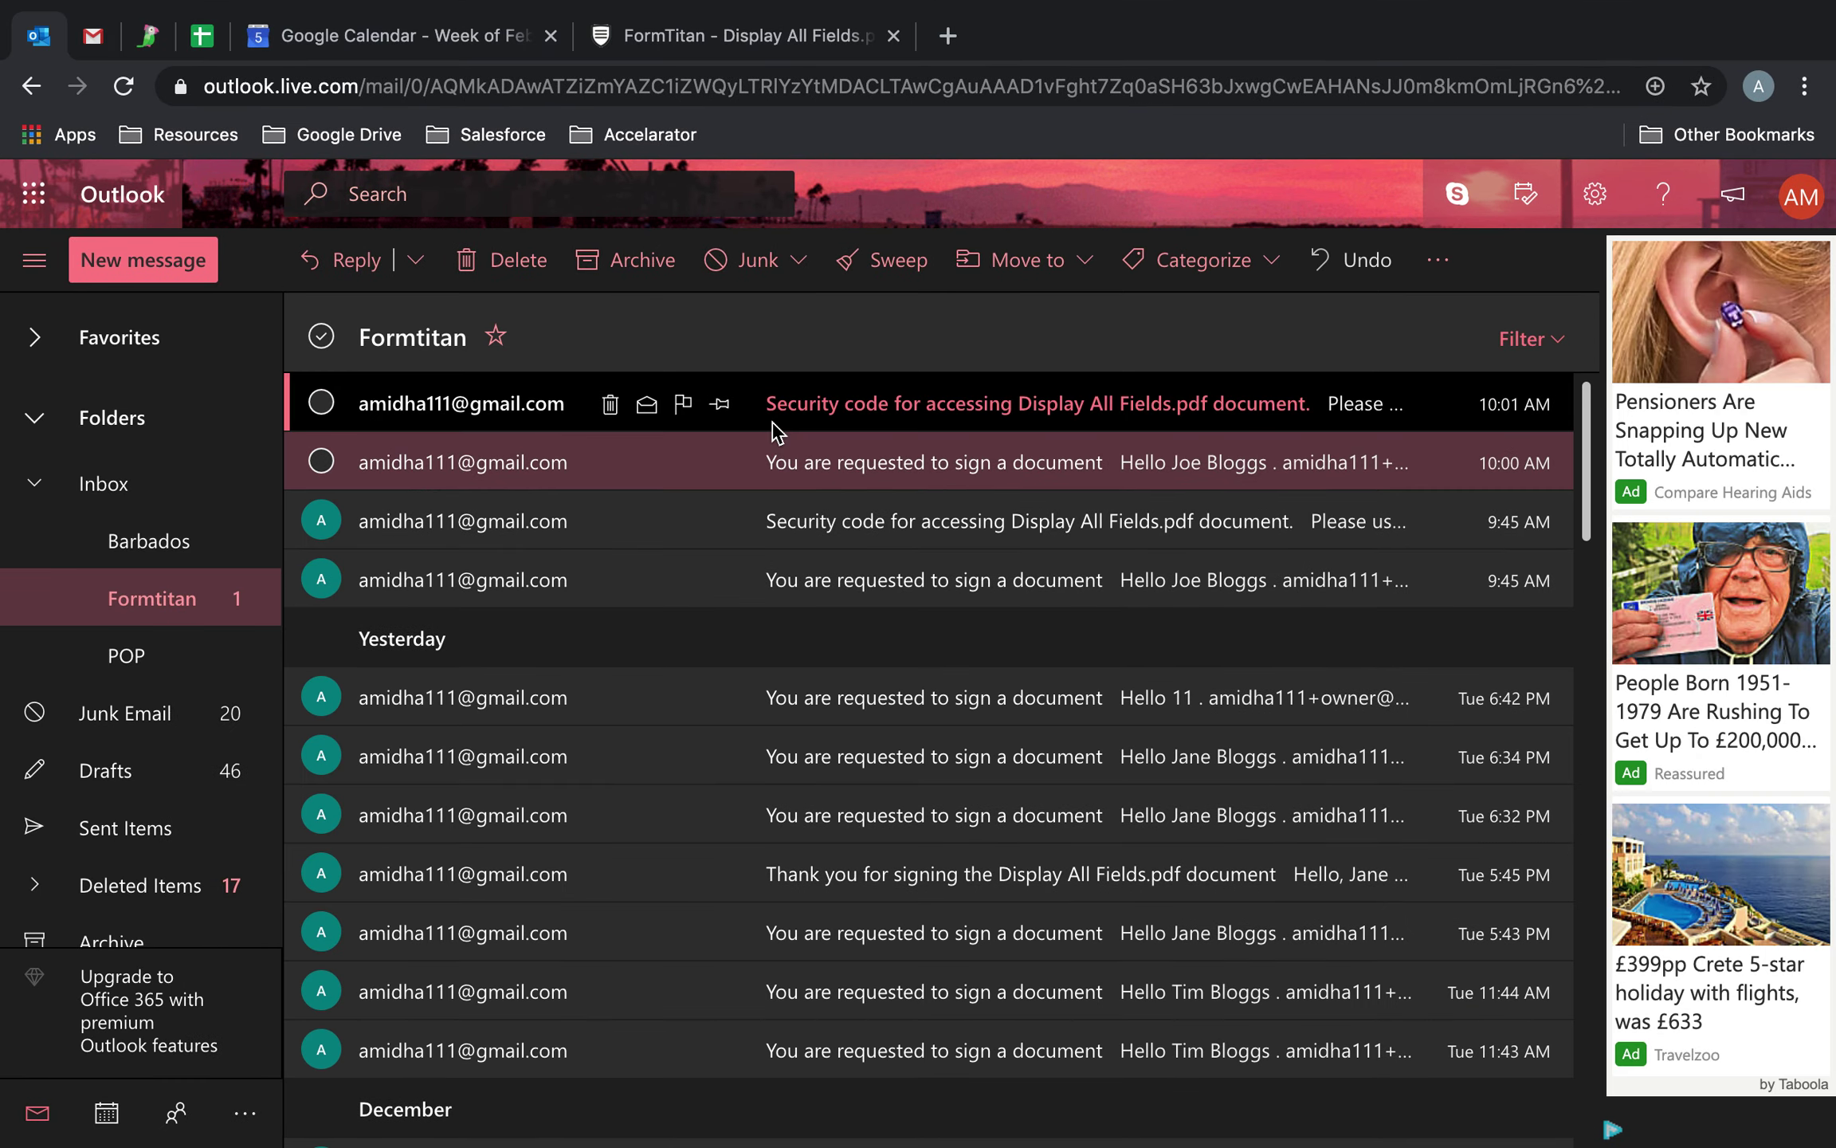
{"action": "left_click", "coordinate": [964, 424]}
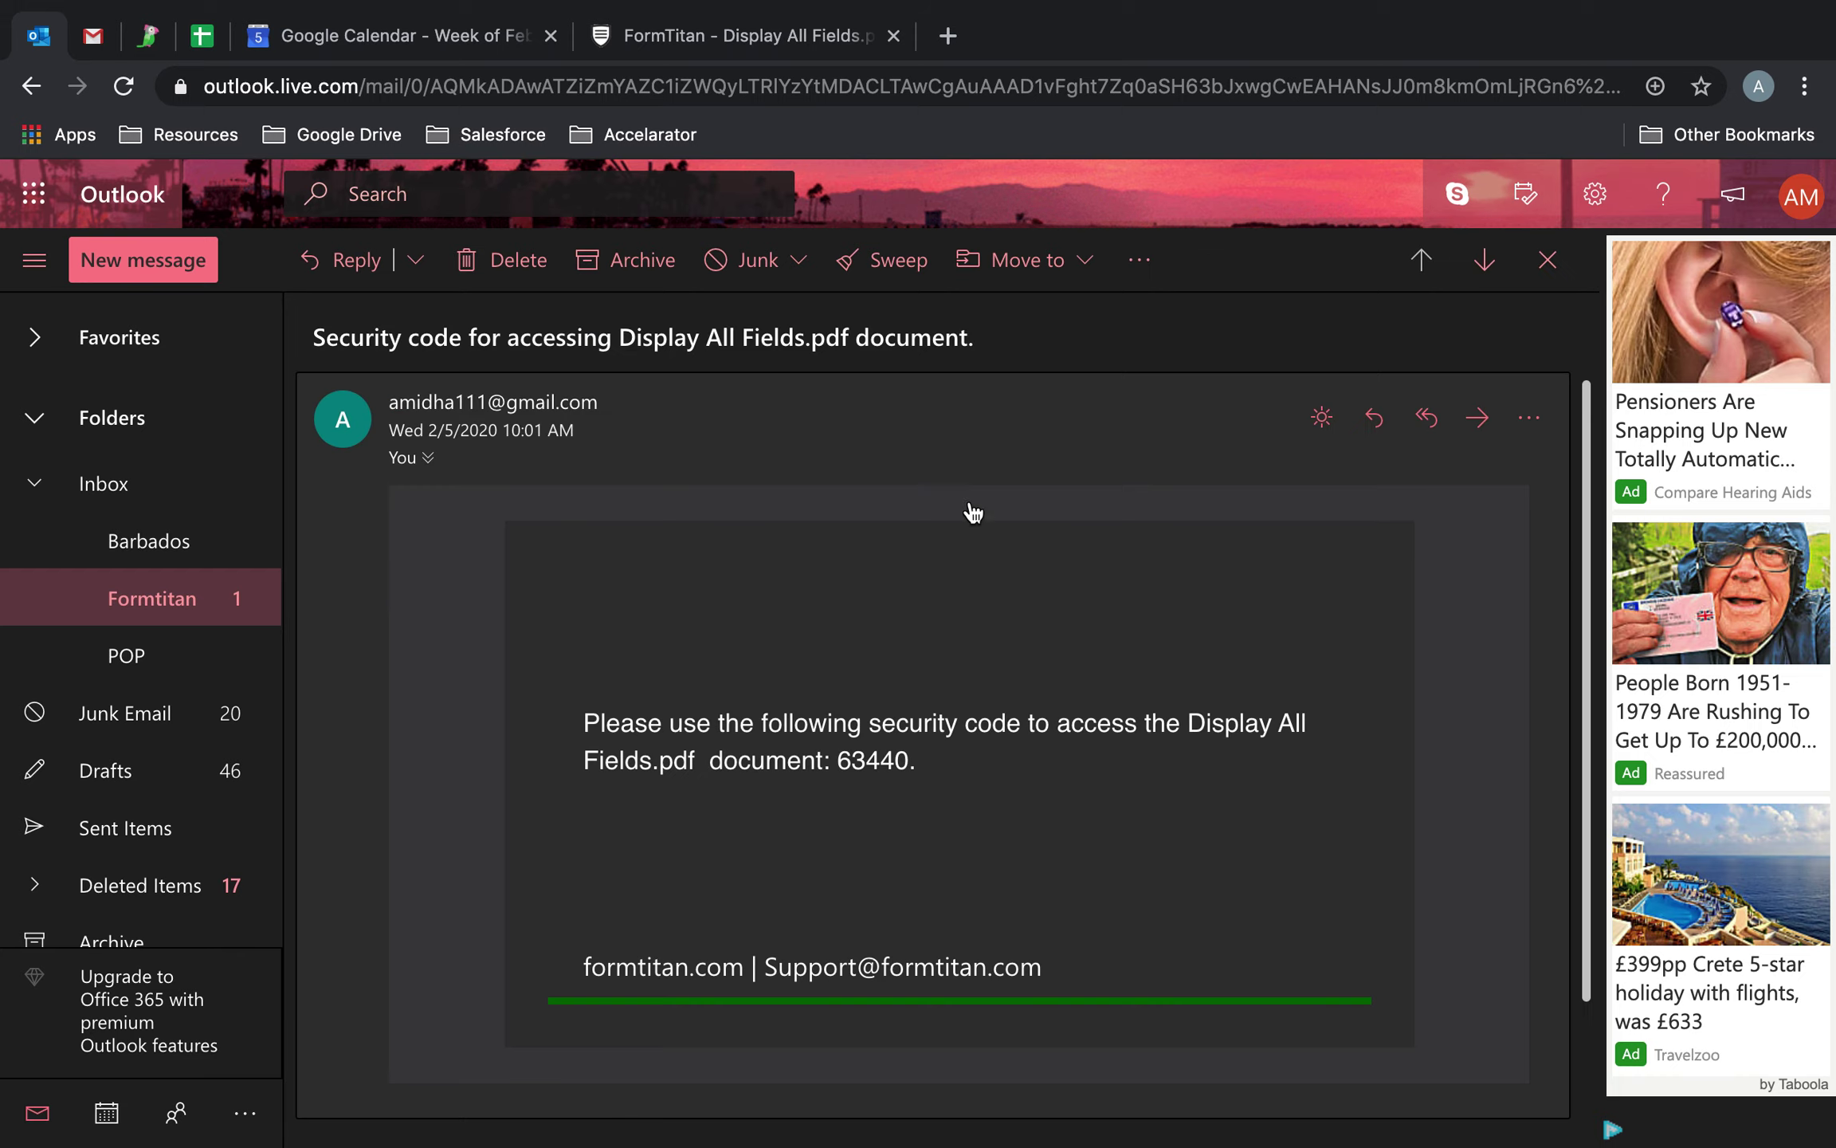
{"action": "key", "text": "ctrl+Right"}
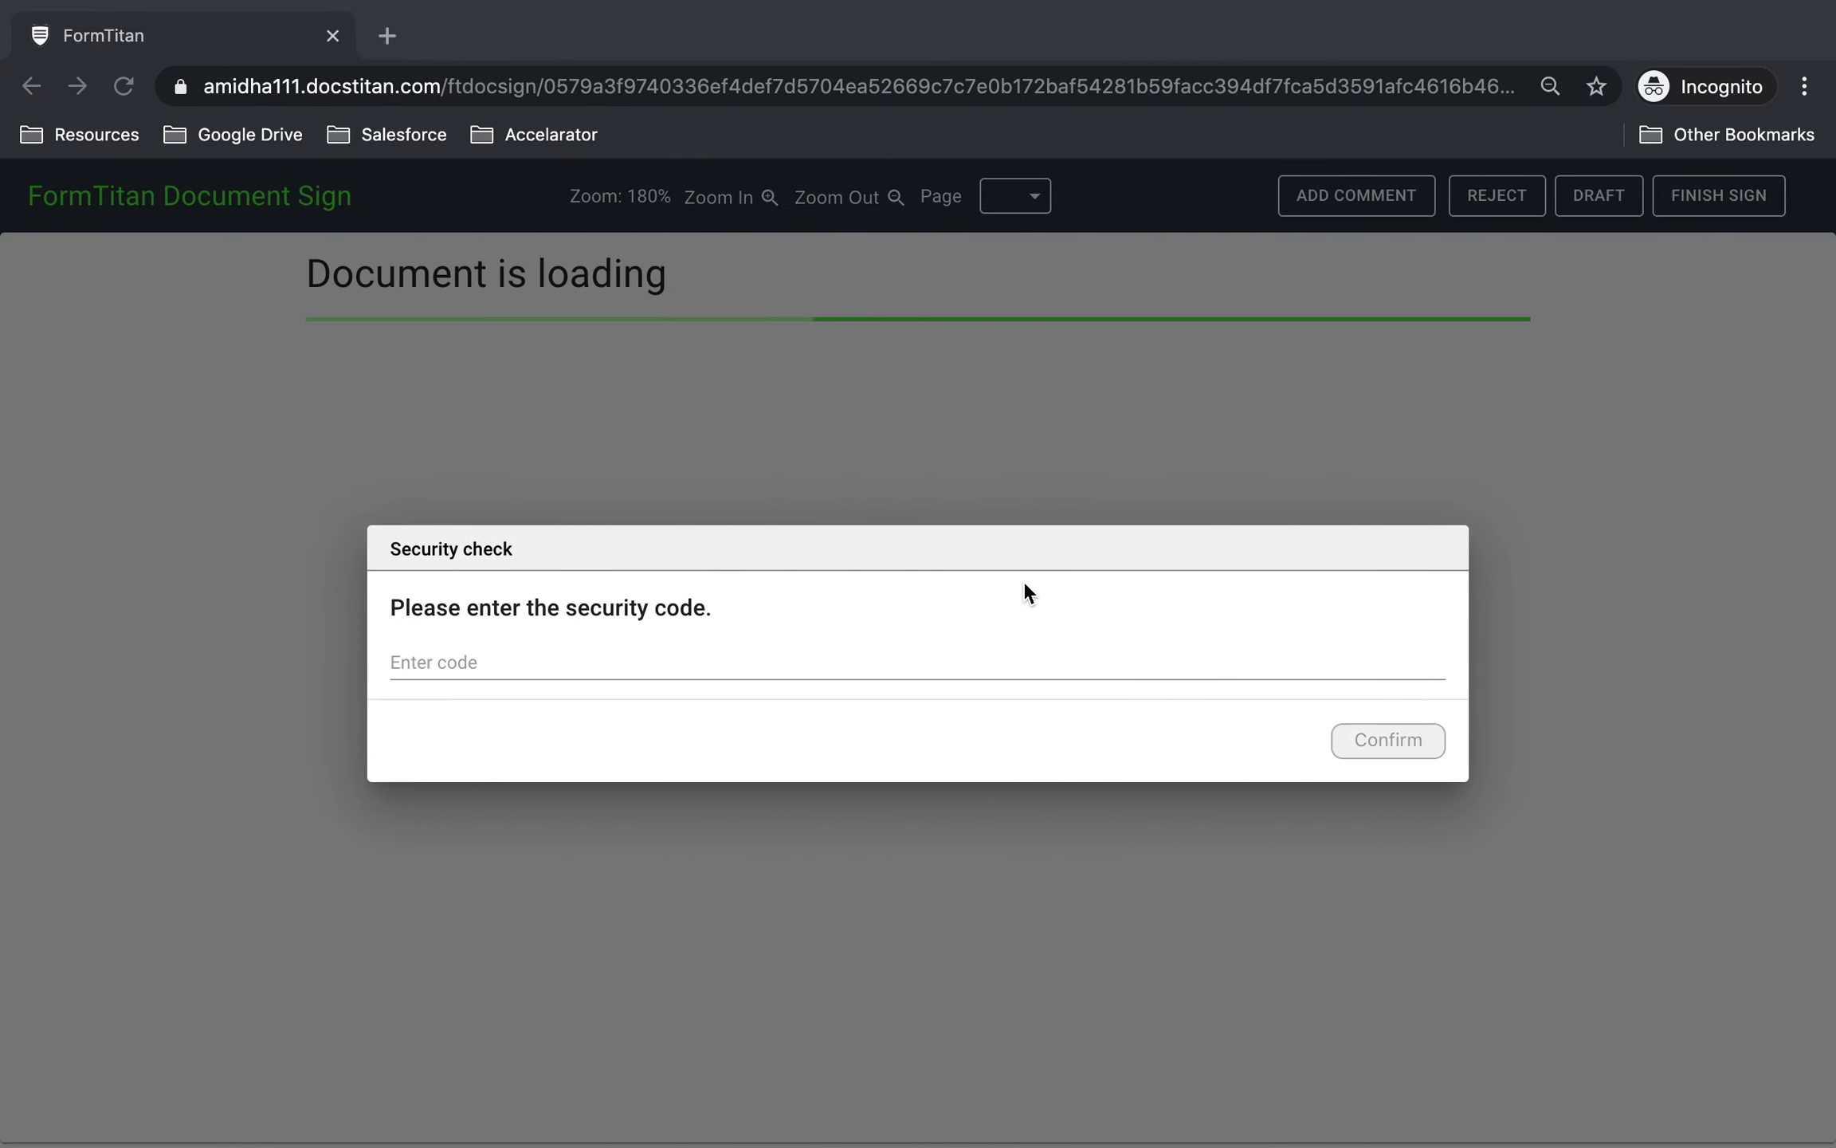
{"action": "left_click", "coordinate": [894, 667]}
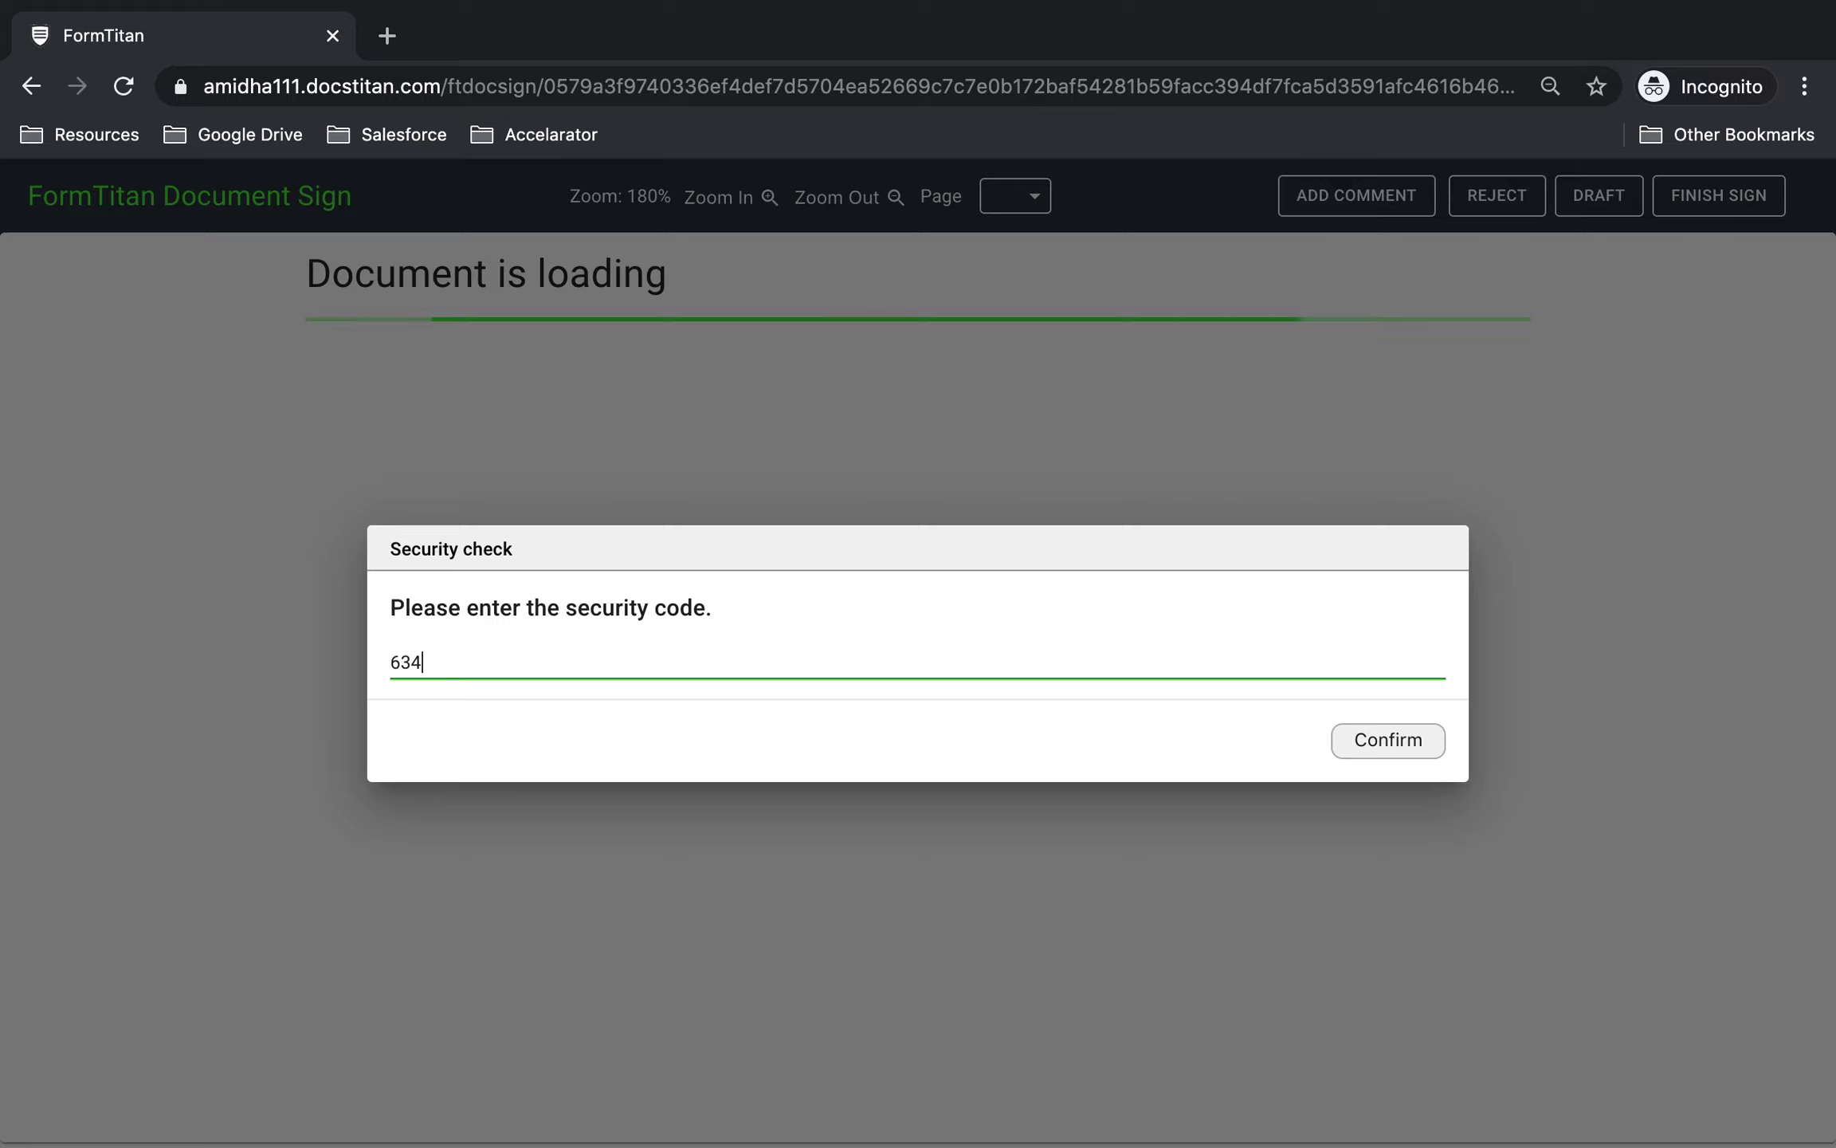
Step: Enter the emailed security code to unlock the agreement and scroll to page 3's signature table
{"action": "left_click", "coordinate": [1419, 735]}
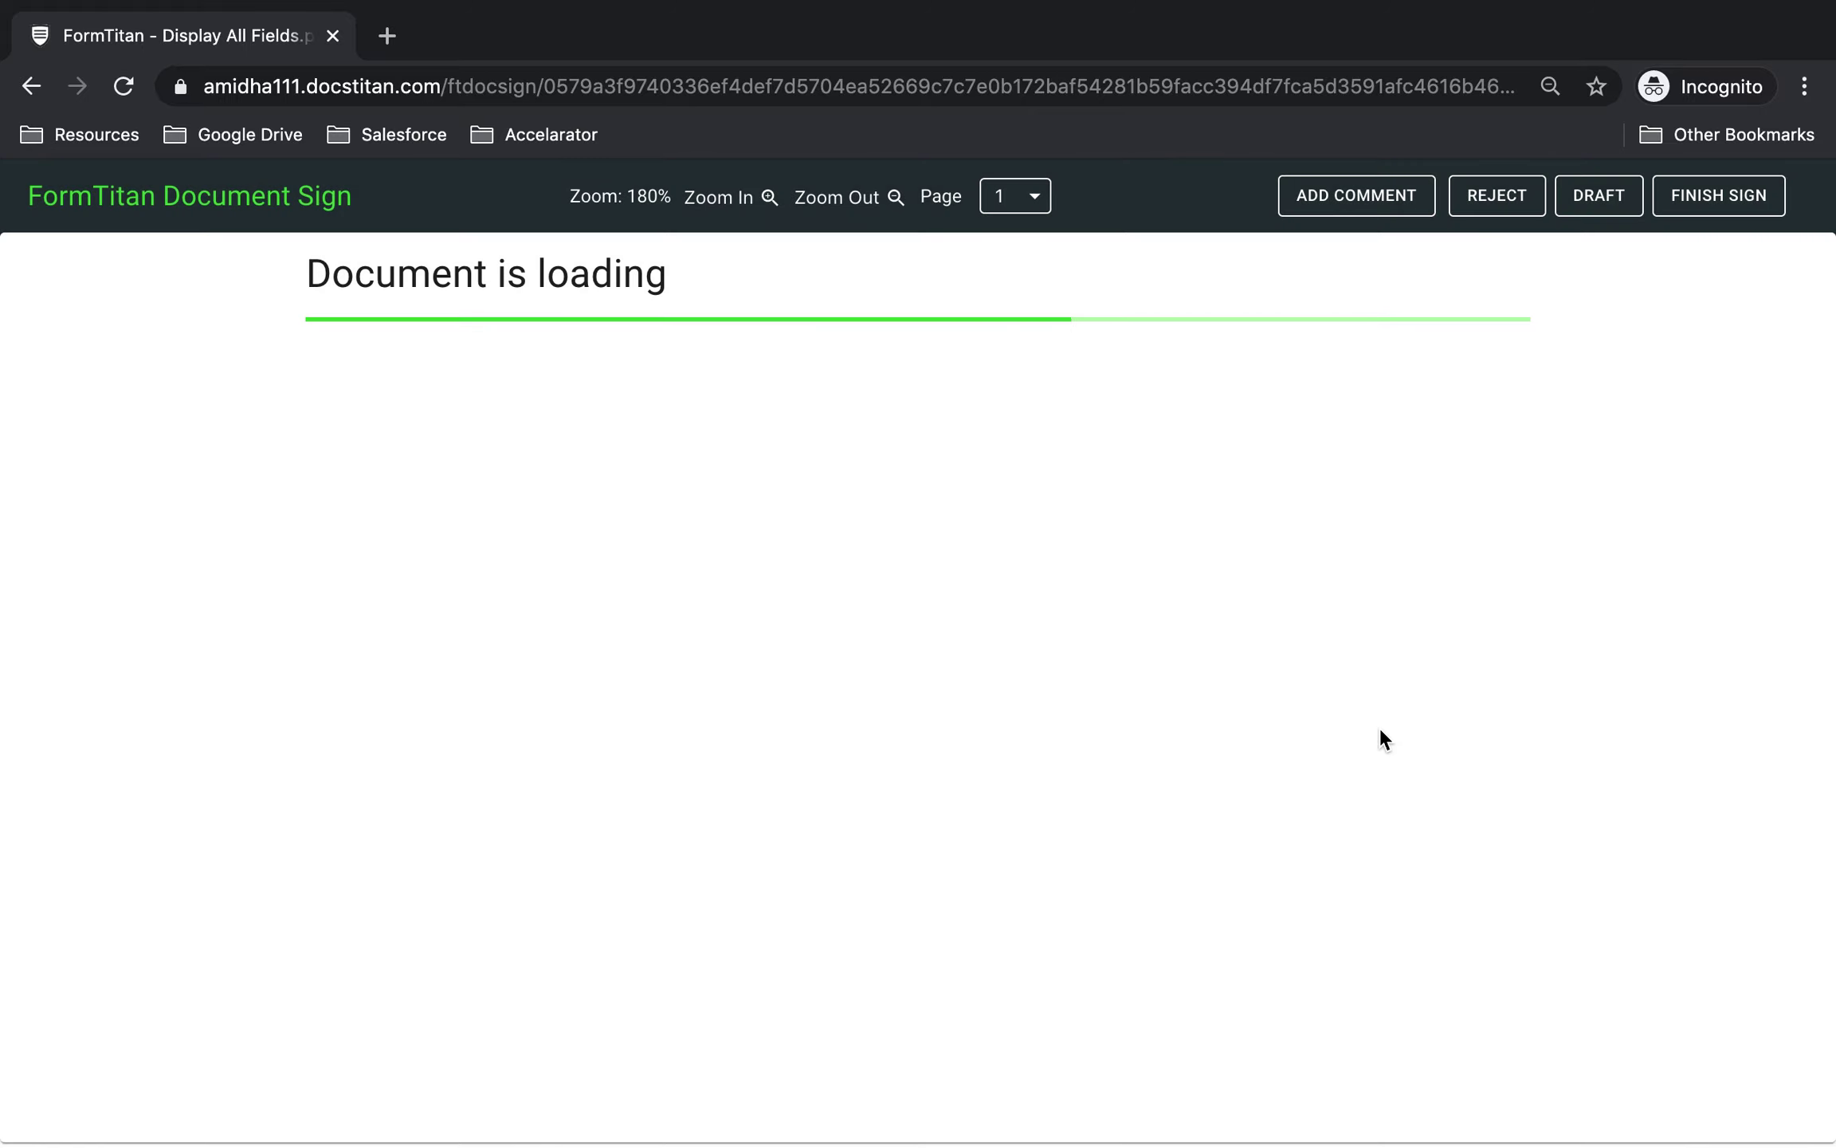
{"action": "scroll", "coordinate": [1066, 657], "scroll_direction": "down", "scroll_amount": 20}
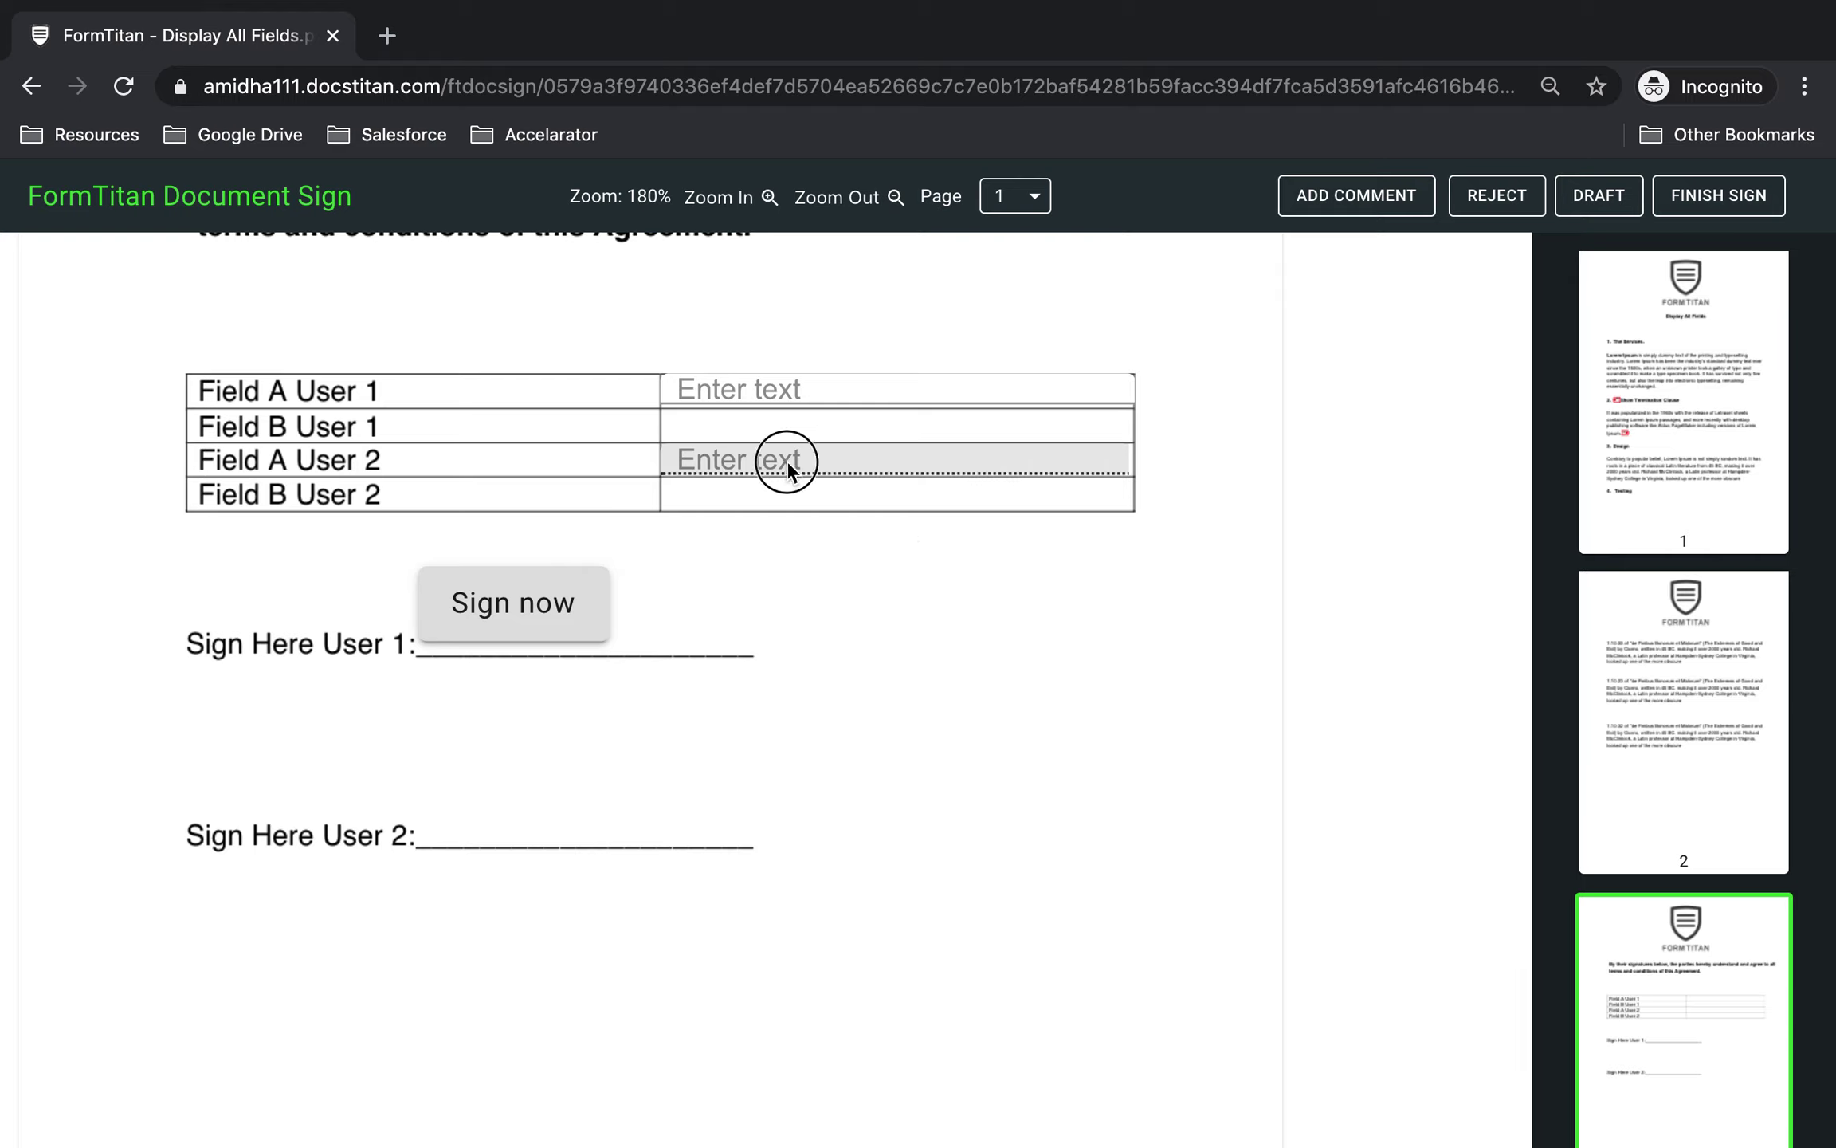
Step: Place the signer's saved signature above Sign Here User 1
{"action": "left_click", "coordinate": [824, 392]}
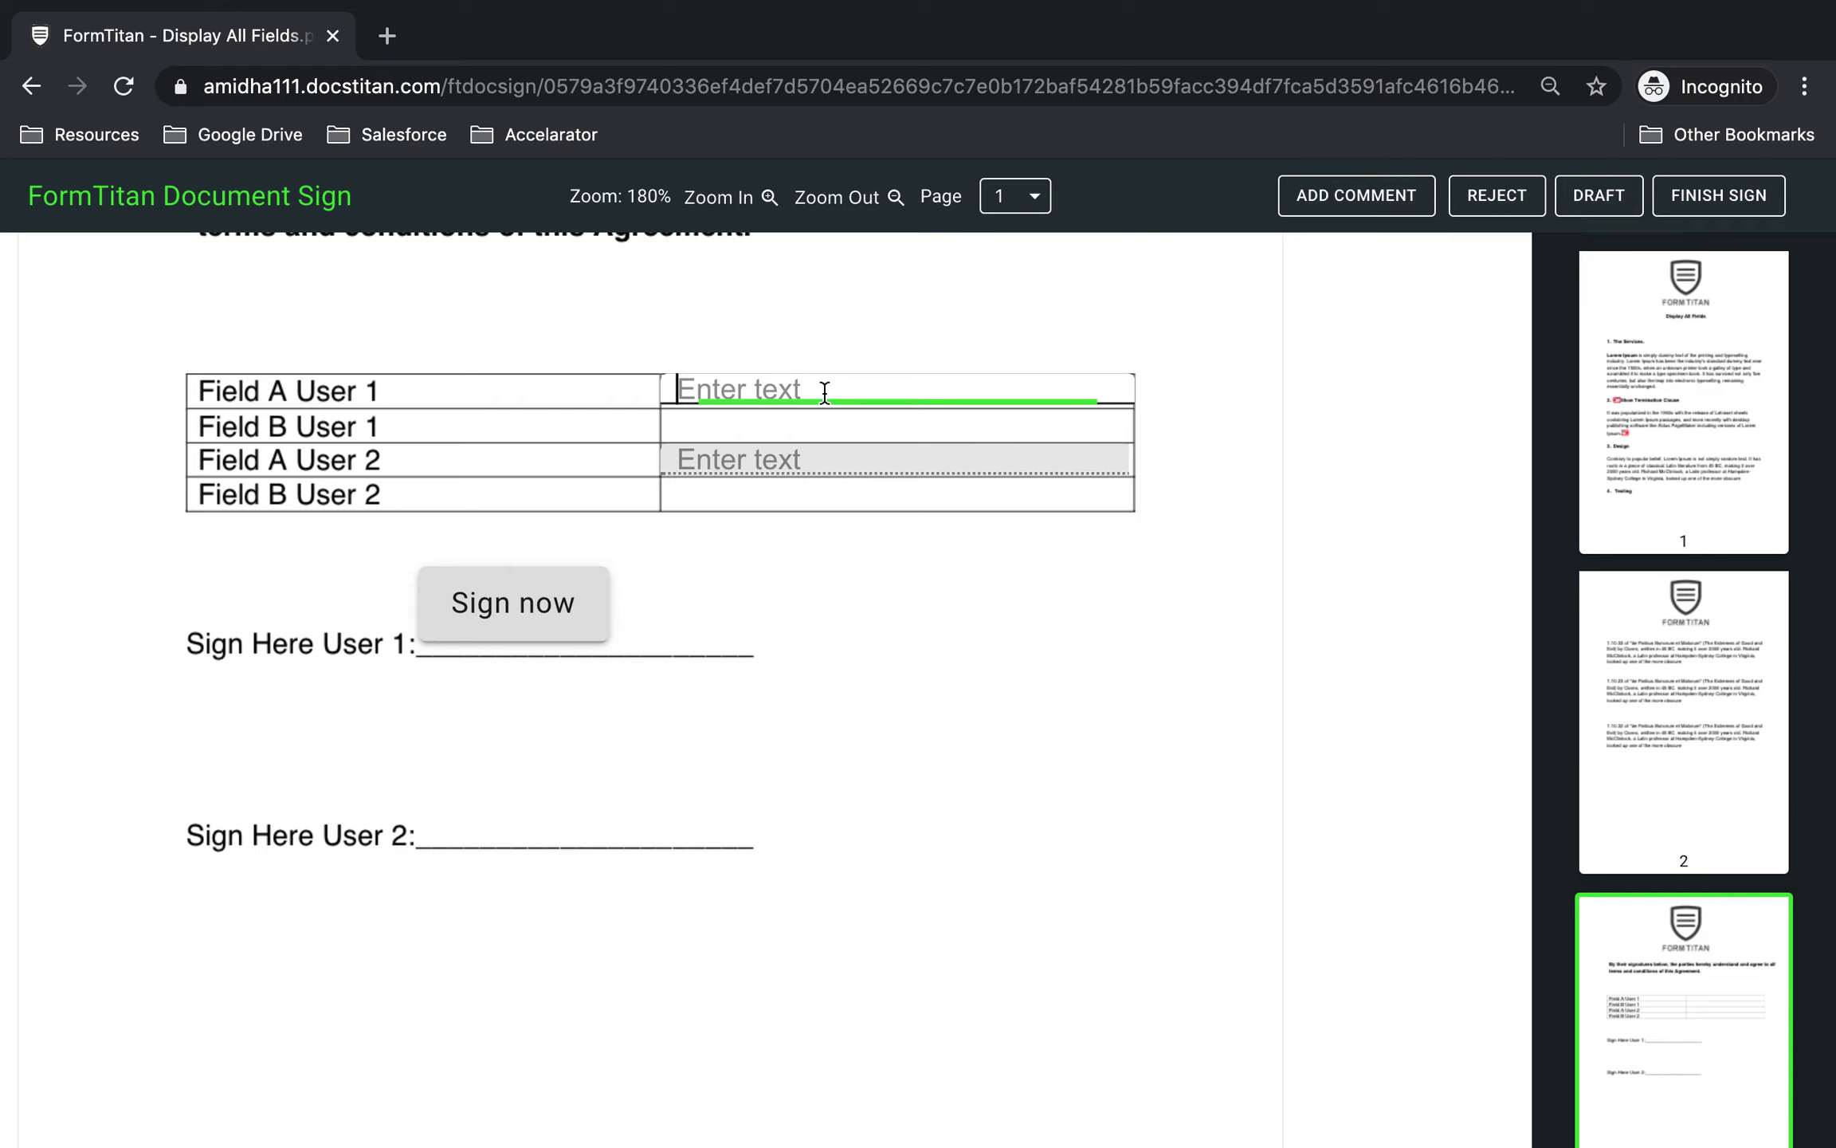
{"action": "left_click", "coordinate": [542, 605]}
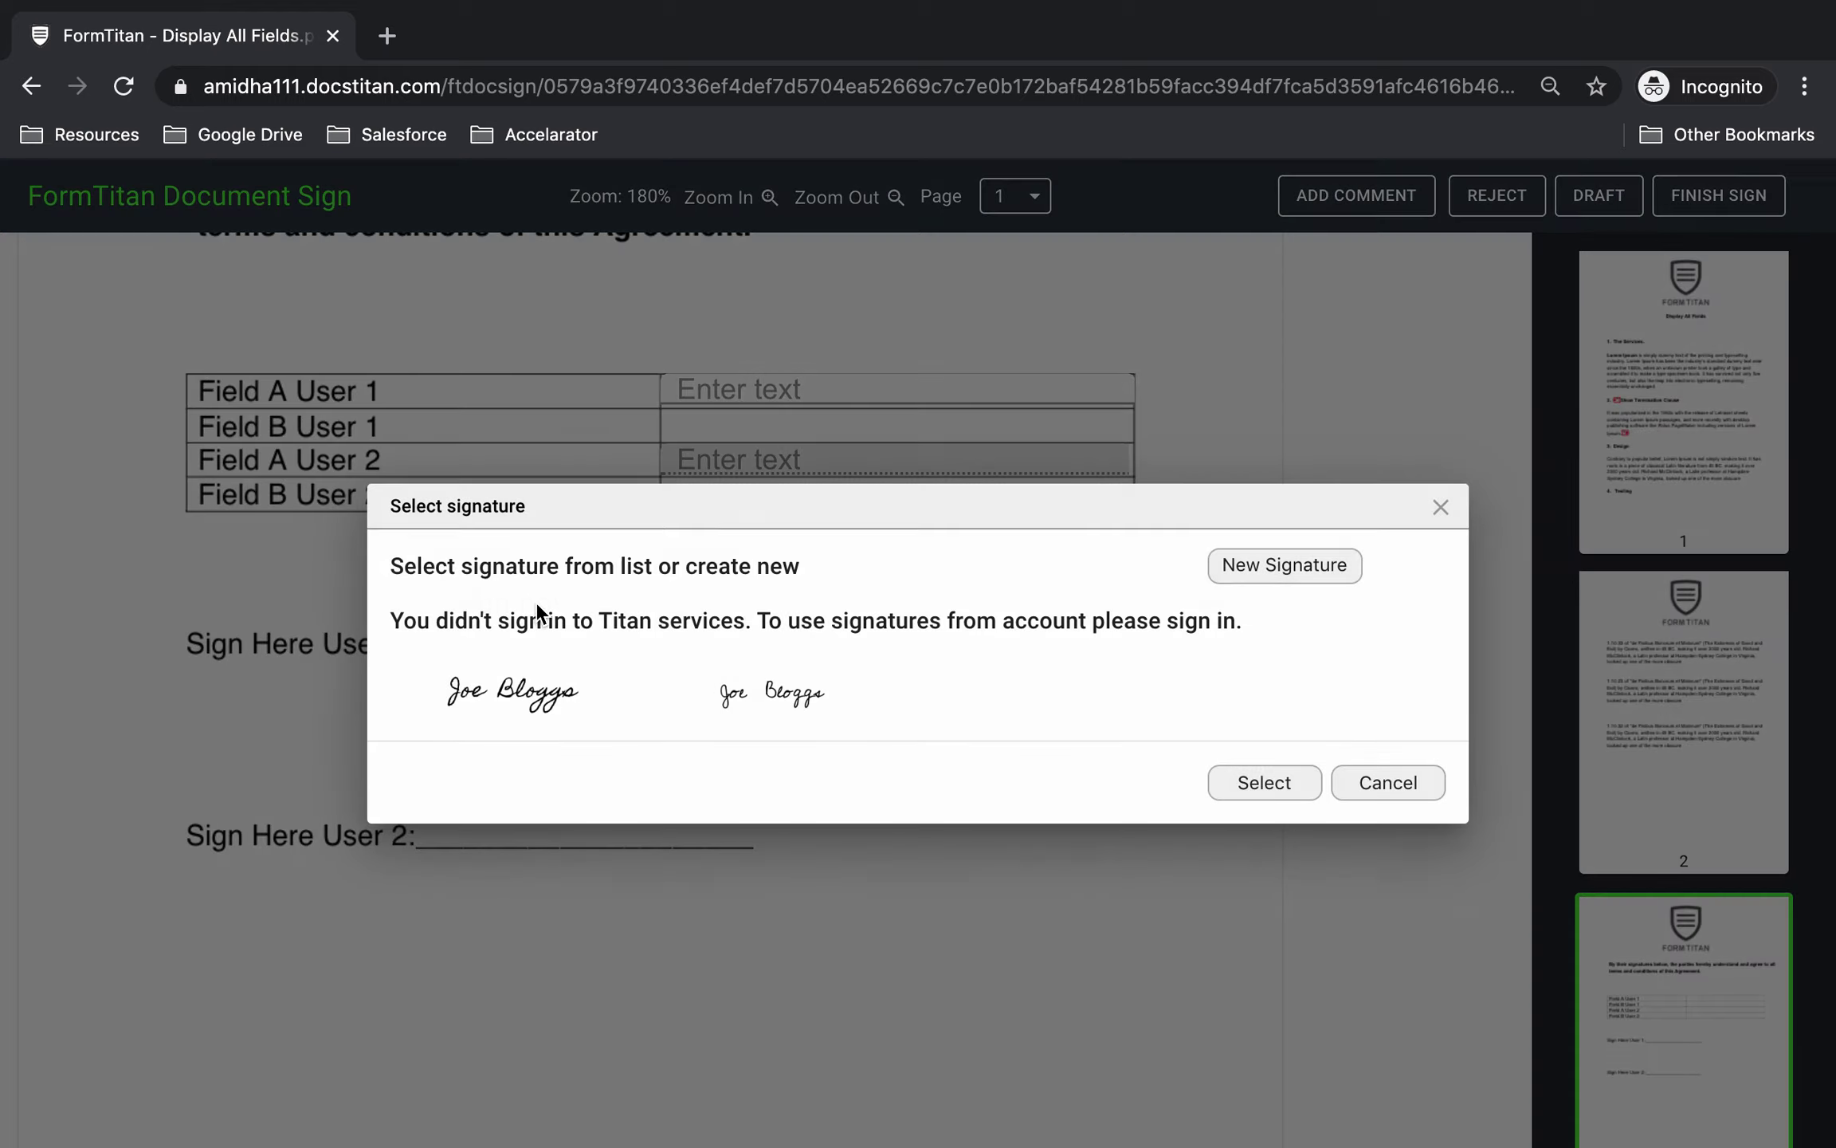
{"action": "left_click", "coordinate": [535, 710]}
{"action": "left_click", "coordinate": [1267, 789]}
Step: Type the signer's name into Field A User 1 and finish signing
{"action": "left_click", "coordinate": [843, 390]}
{"action": "type", "text": "Joe Bloggs!"}
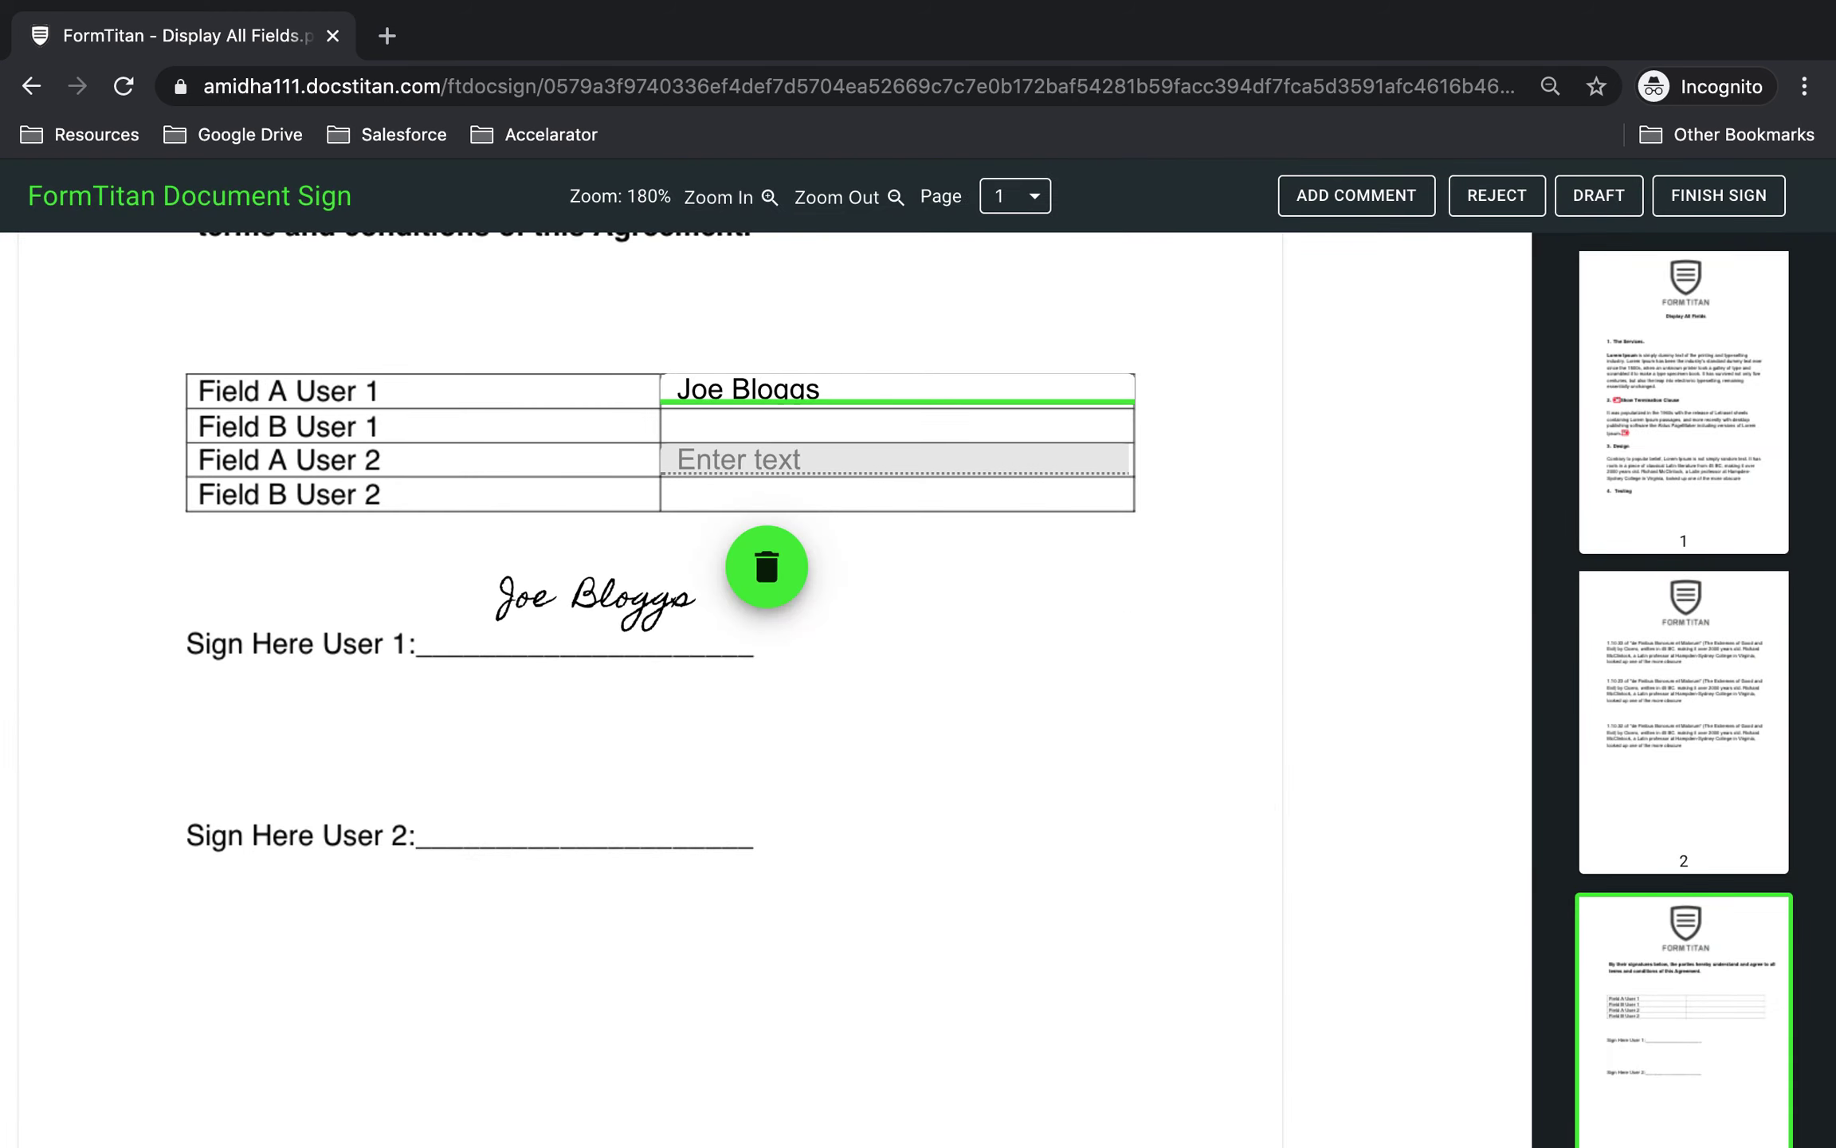
{"action": "left_click", "coordinate": [1724, 185]}
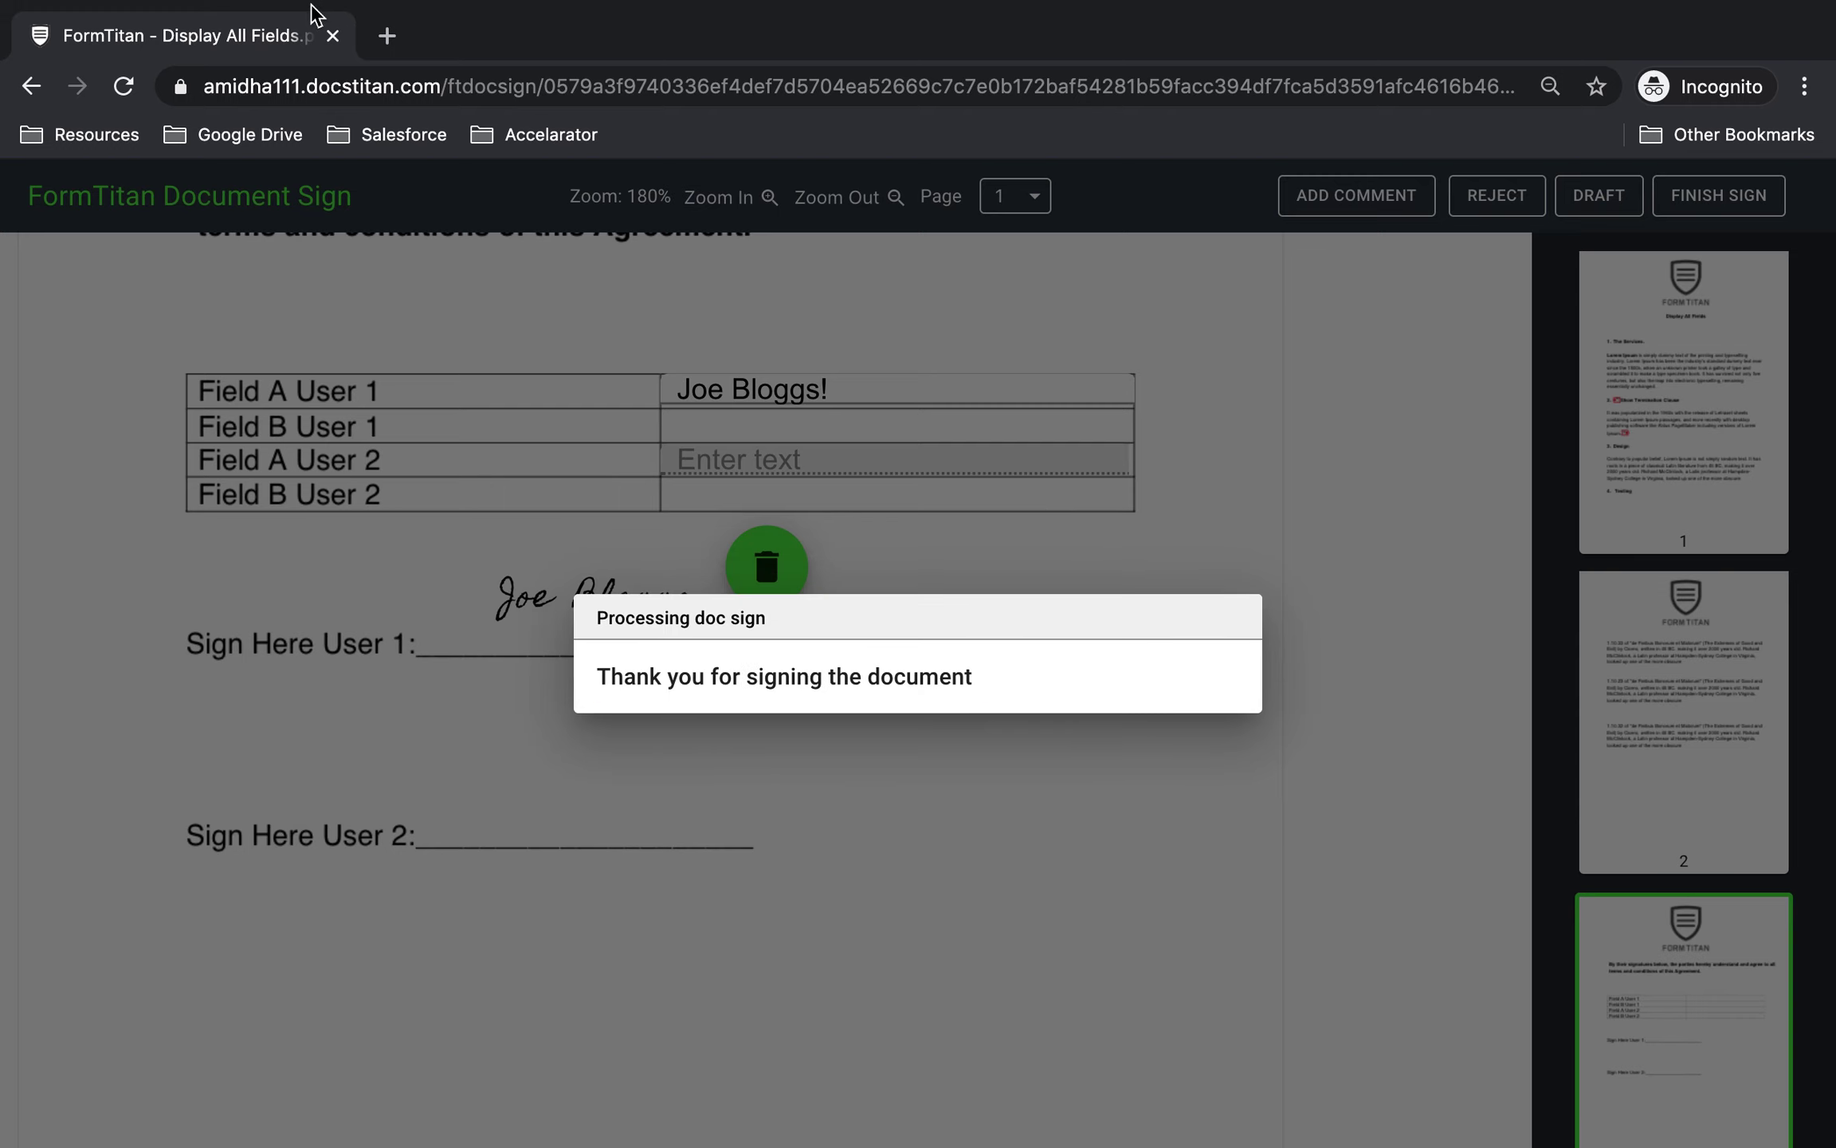
{"action": "left_click", "coordinate": [333, 37]}
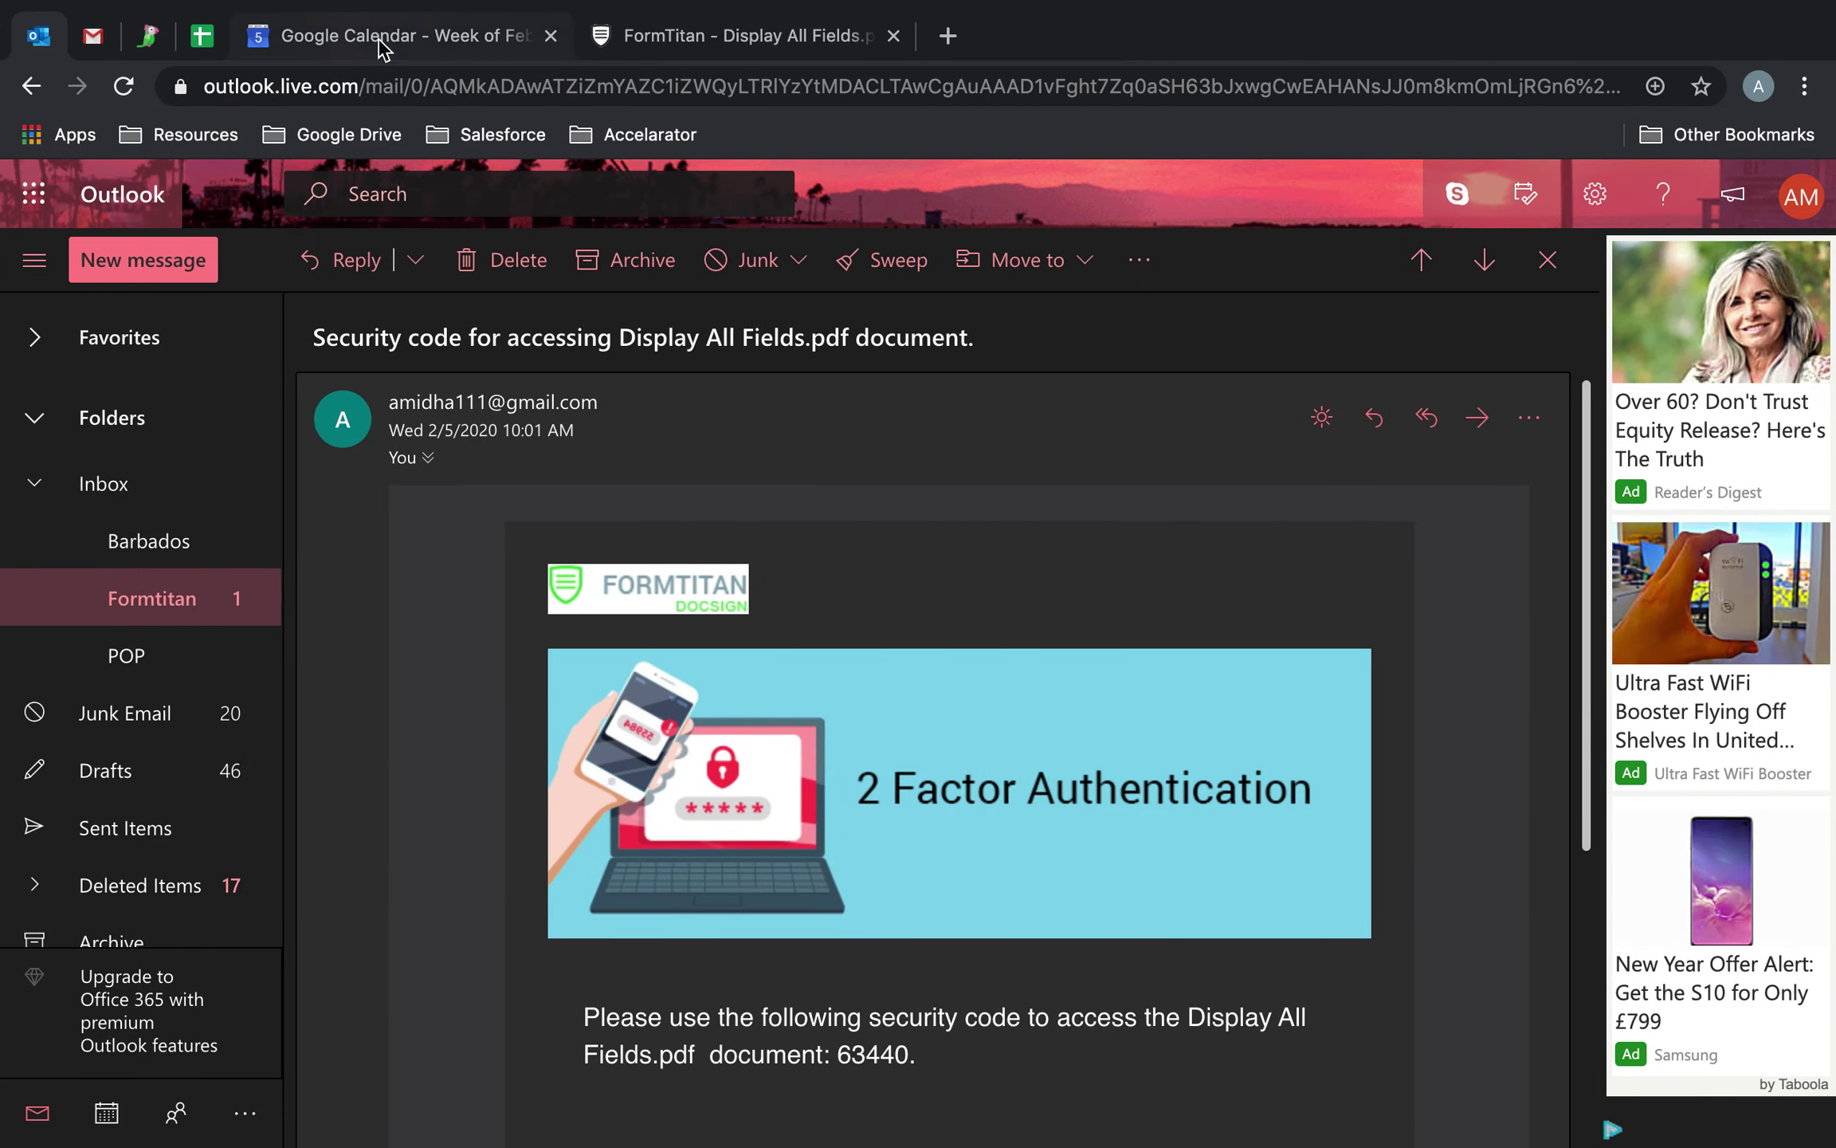
Step: Back in the FormTitan editor, dismiss the Document Sent notice and highlight the Display all fields setting
{"action": "left_click", "coordinate": [638, 35]}
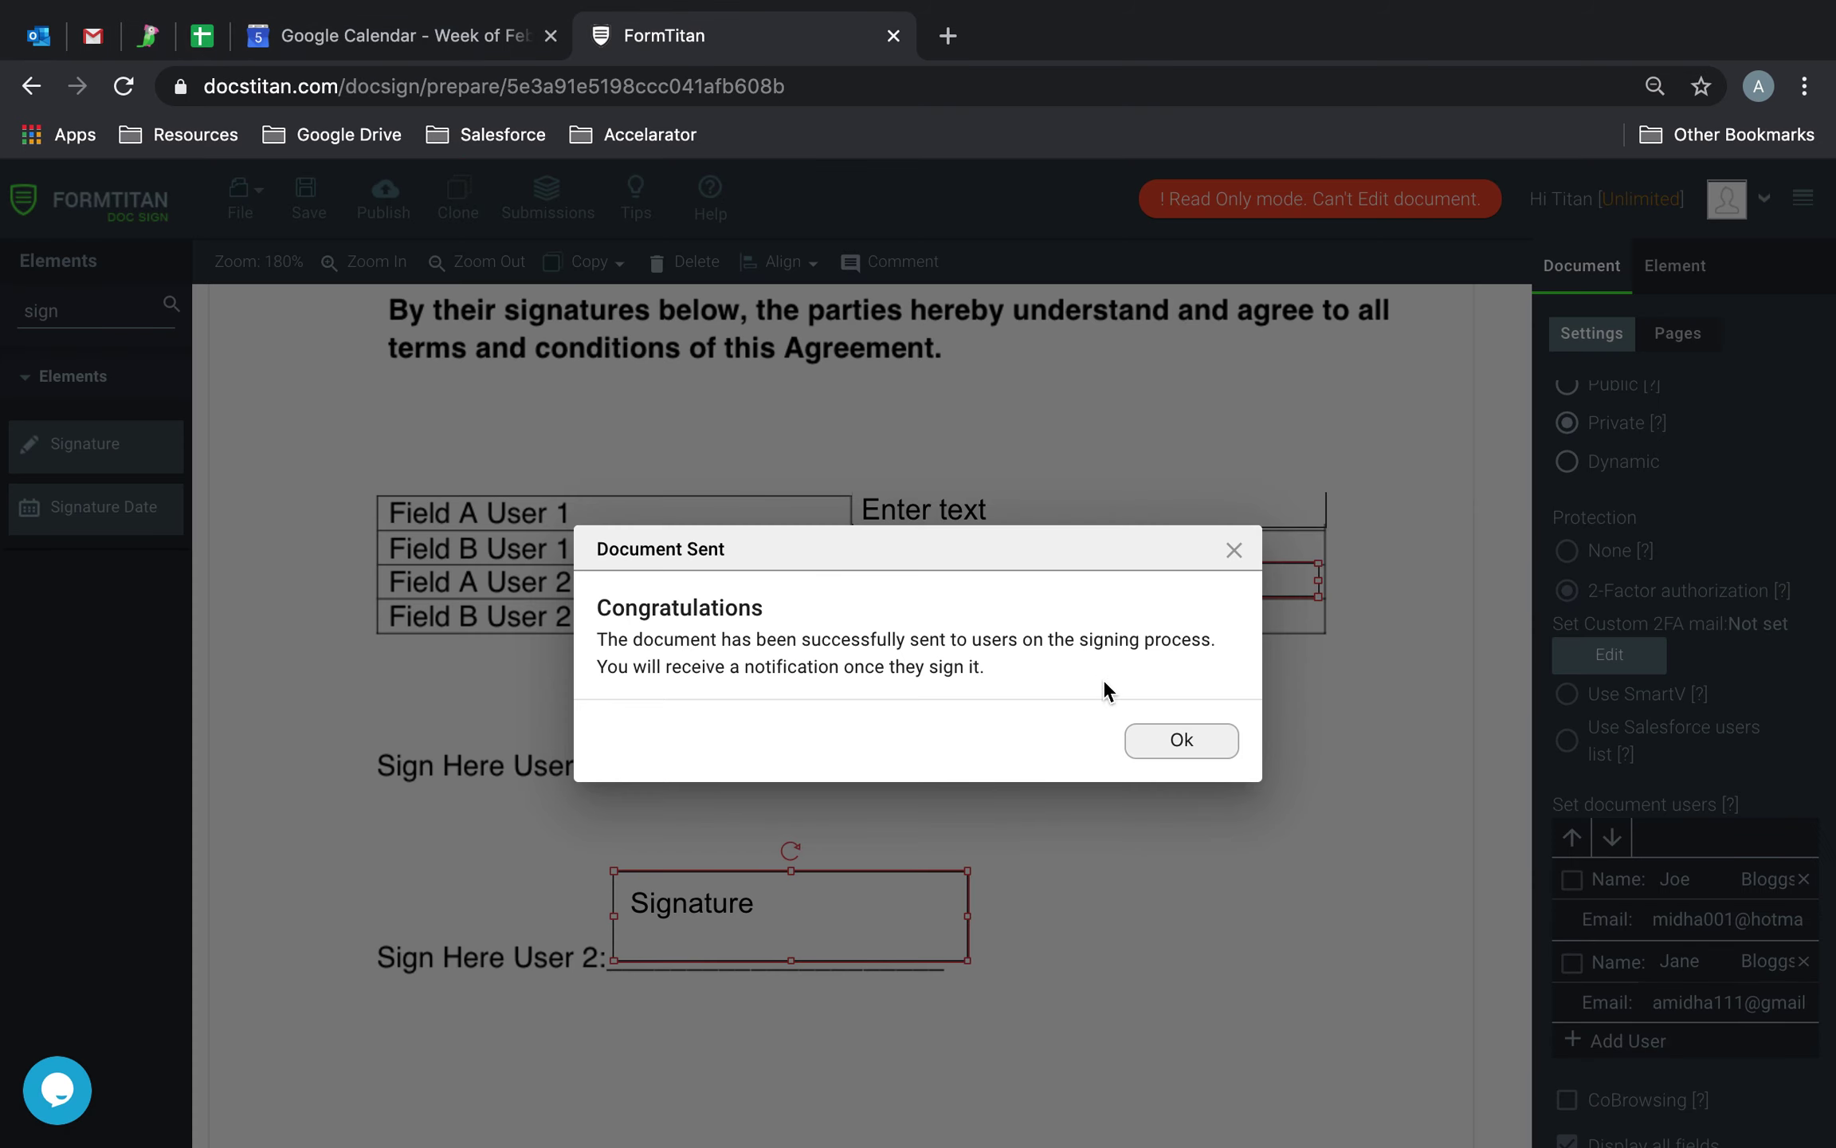
{"action": "left_click", "coordinate": [1173, 749]}
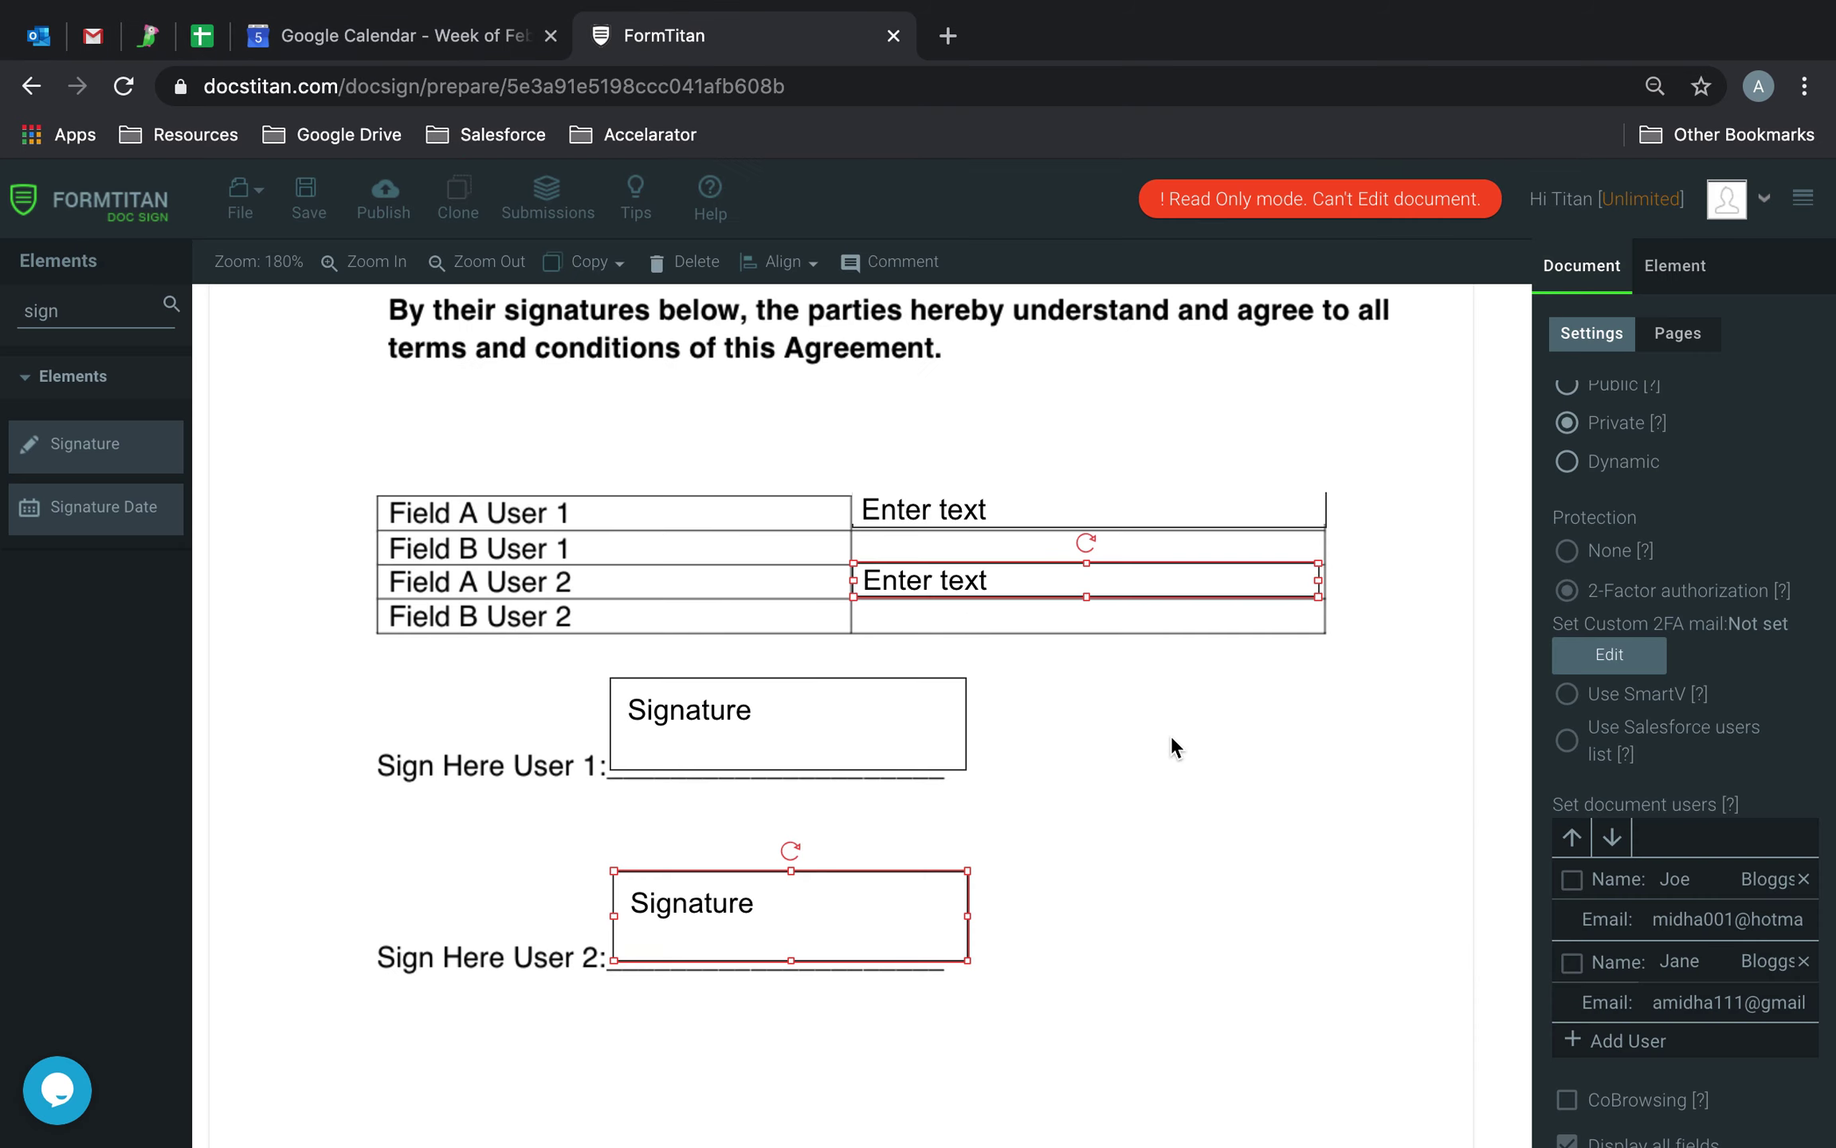
{"action": "scroll", "coordinate": [1501, 797], "scroll_direction": "down", "scroll_amount": 5}
{"action": "scroll", "coordinate": [1502, 812], "scroll_direction": "up", "scroll_amount": 2}
{"action": "scroll", "coordinate": [1627, 851], "scroll_direction": "down", "scroll_amount": 4}
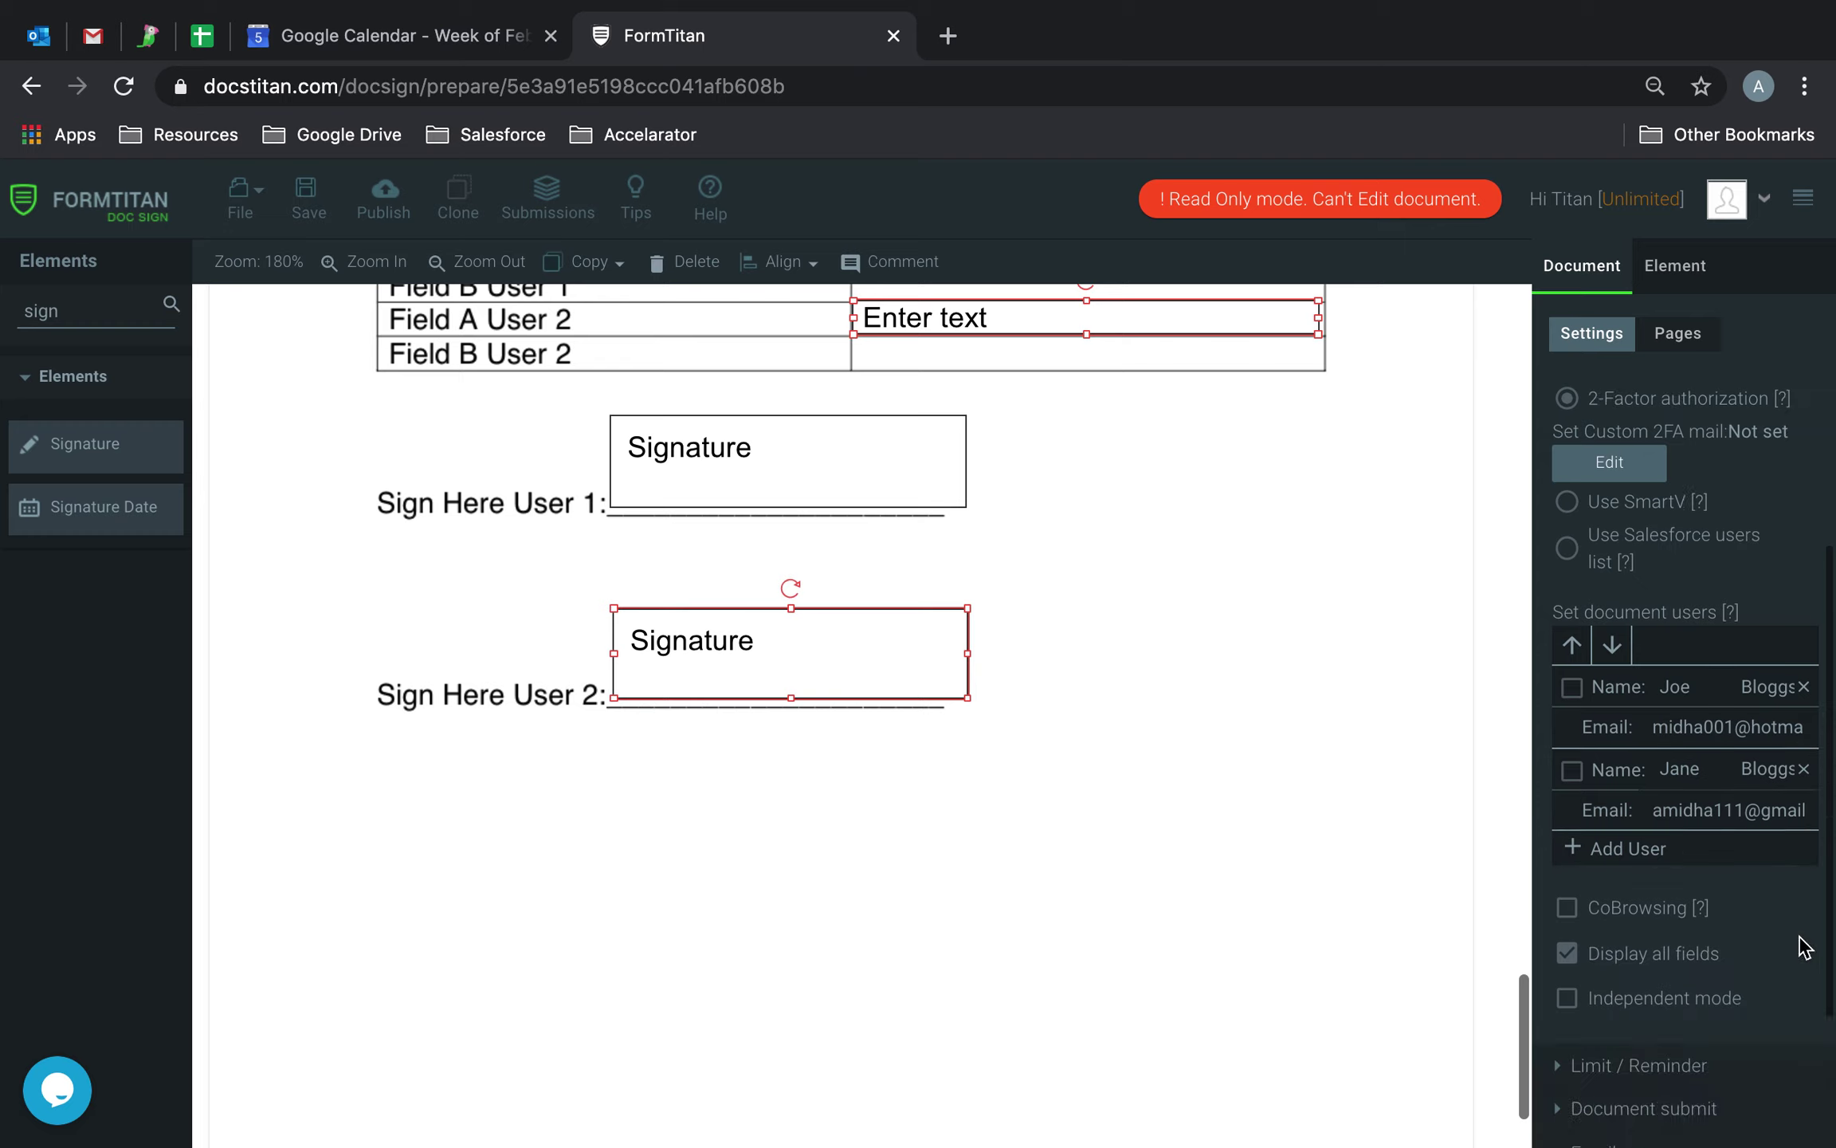
{"action": "left_click_drag", "start_coordinate": [1707, 800], "coordinate": [1588, 809]}
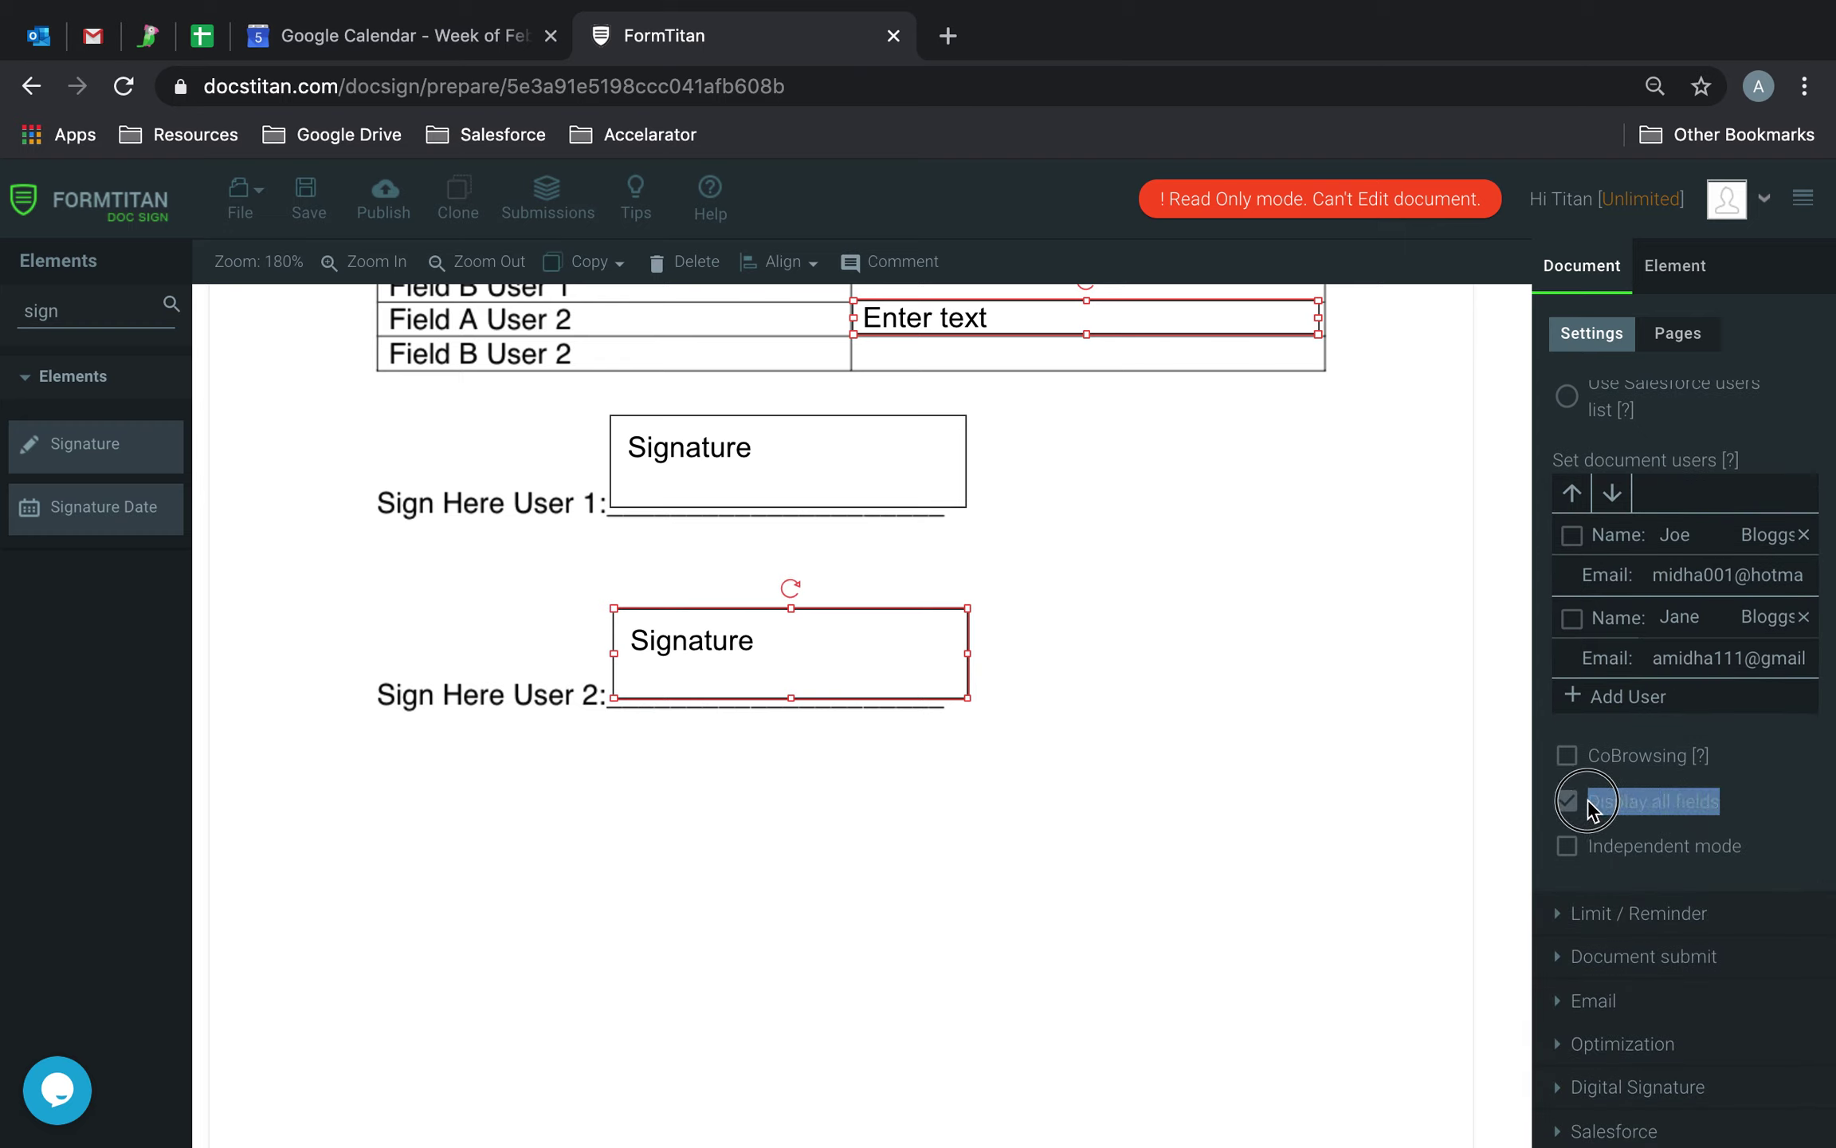
{"action": "left_click_drag", "start_coordinate": [1716, 805], "coordinate": [1561, 807]}
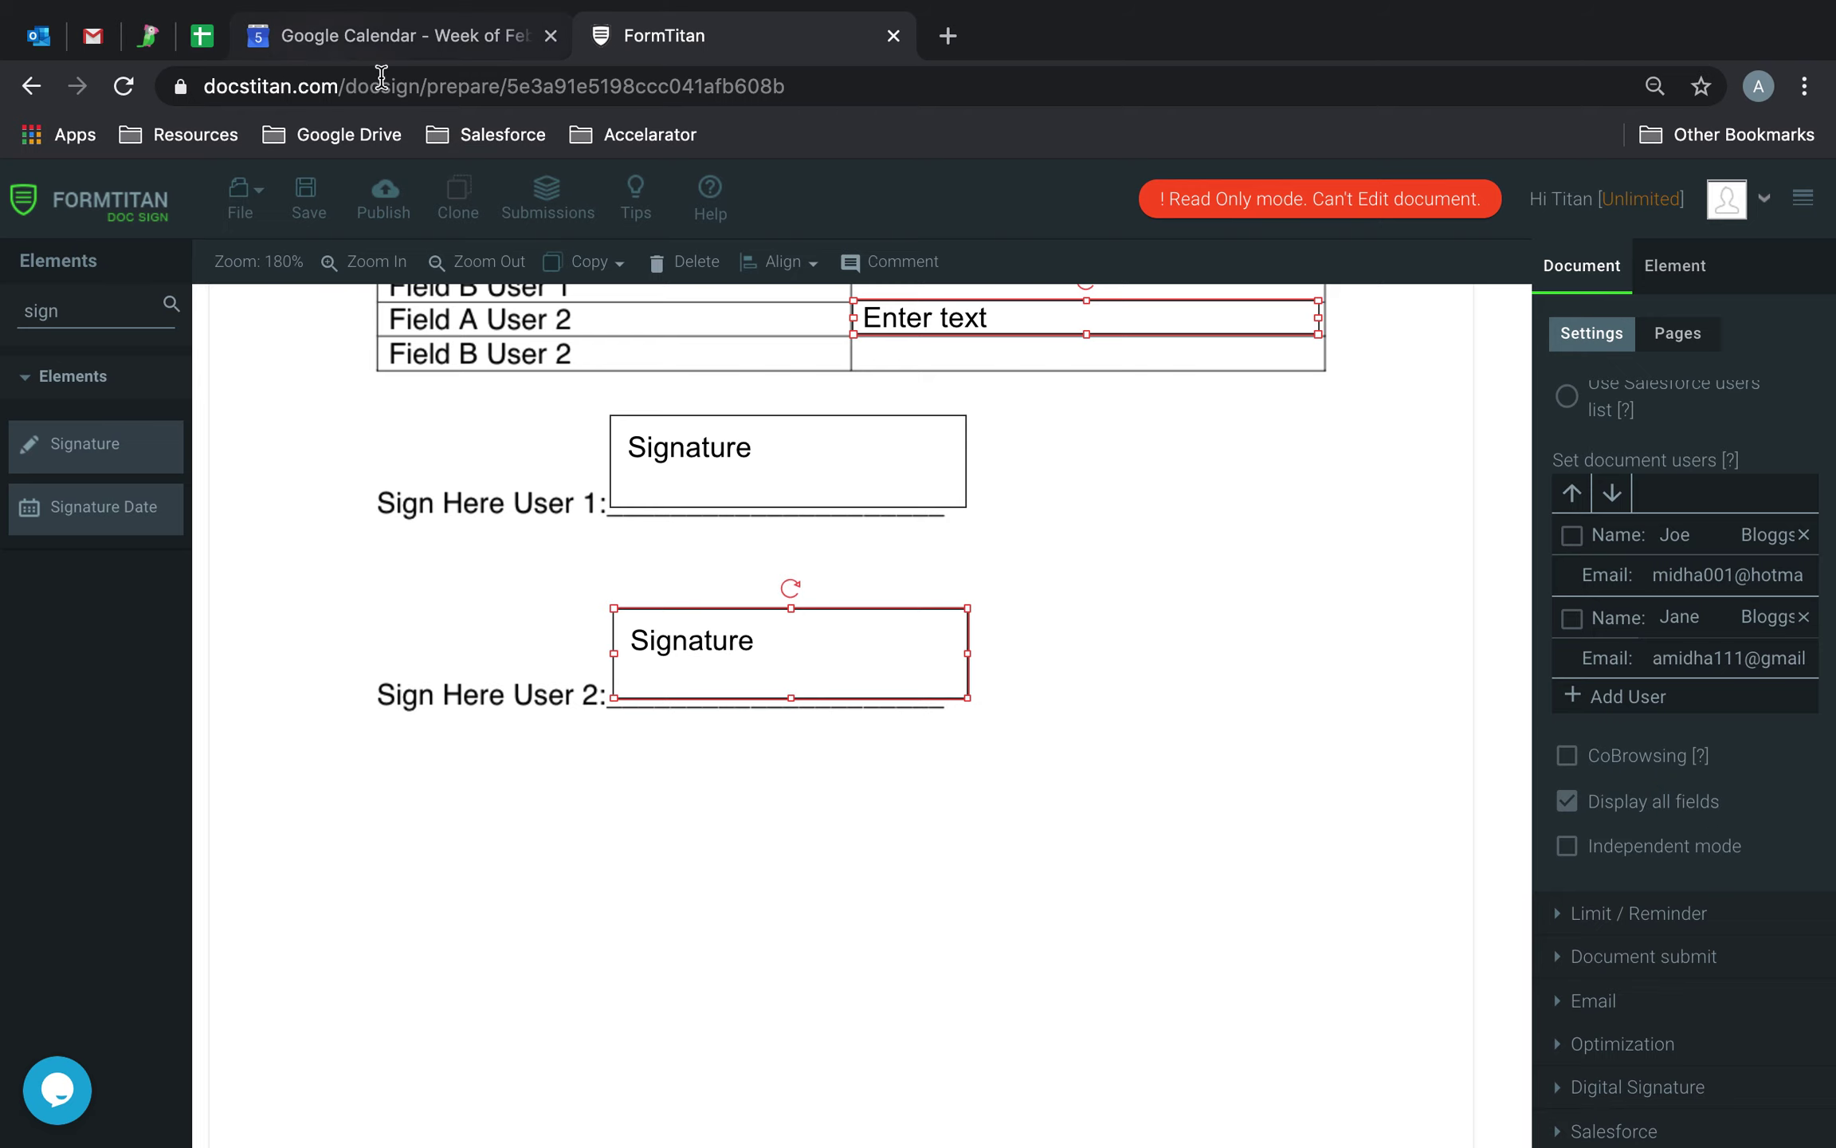
{"action": "left_click", "coordinate": [93, 35]}
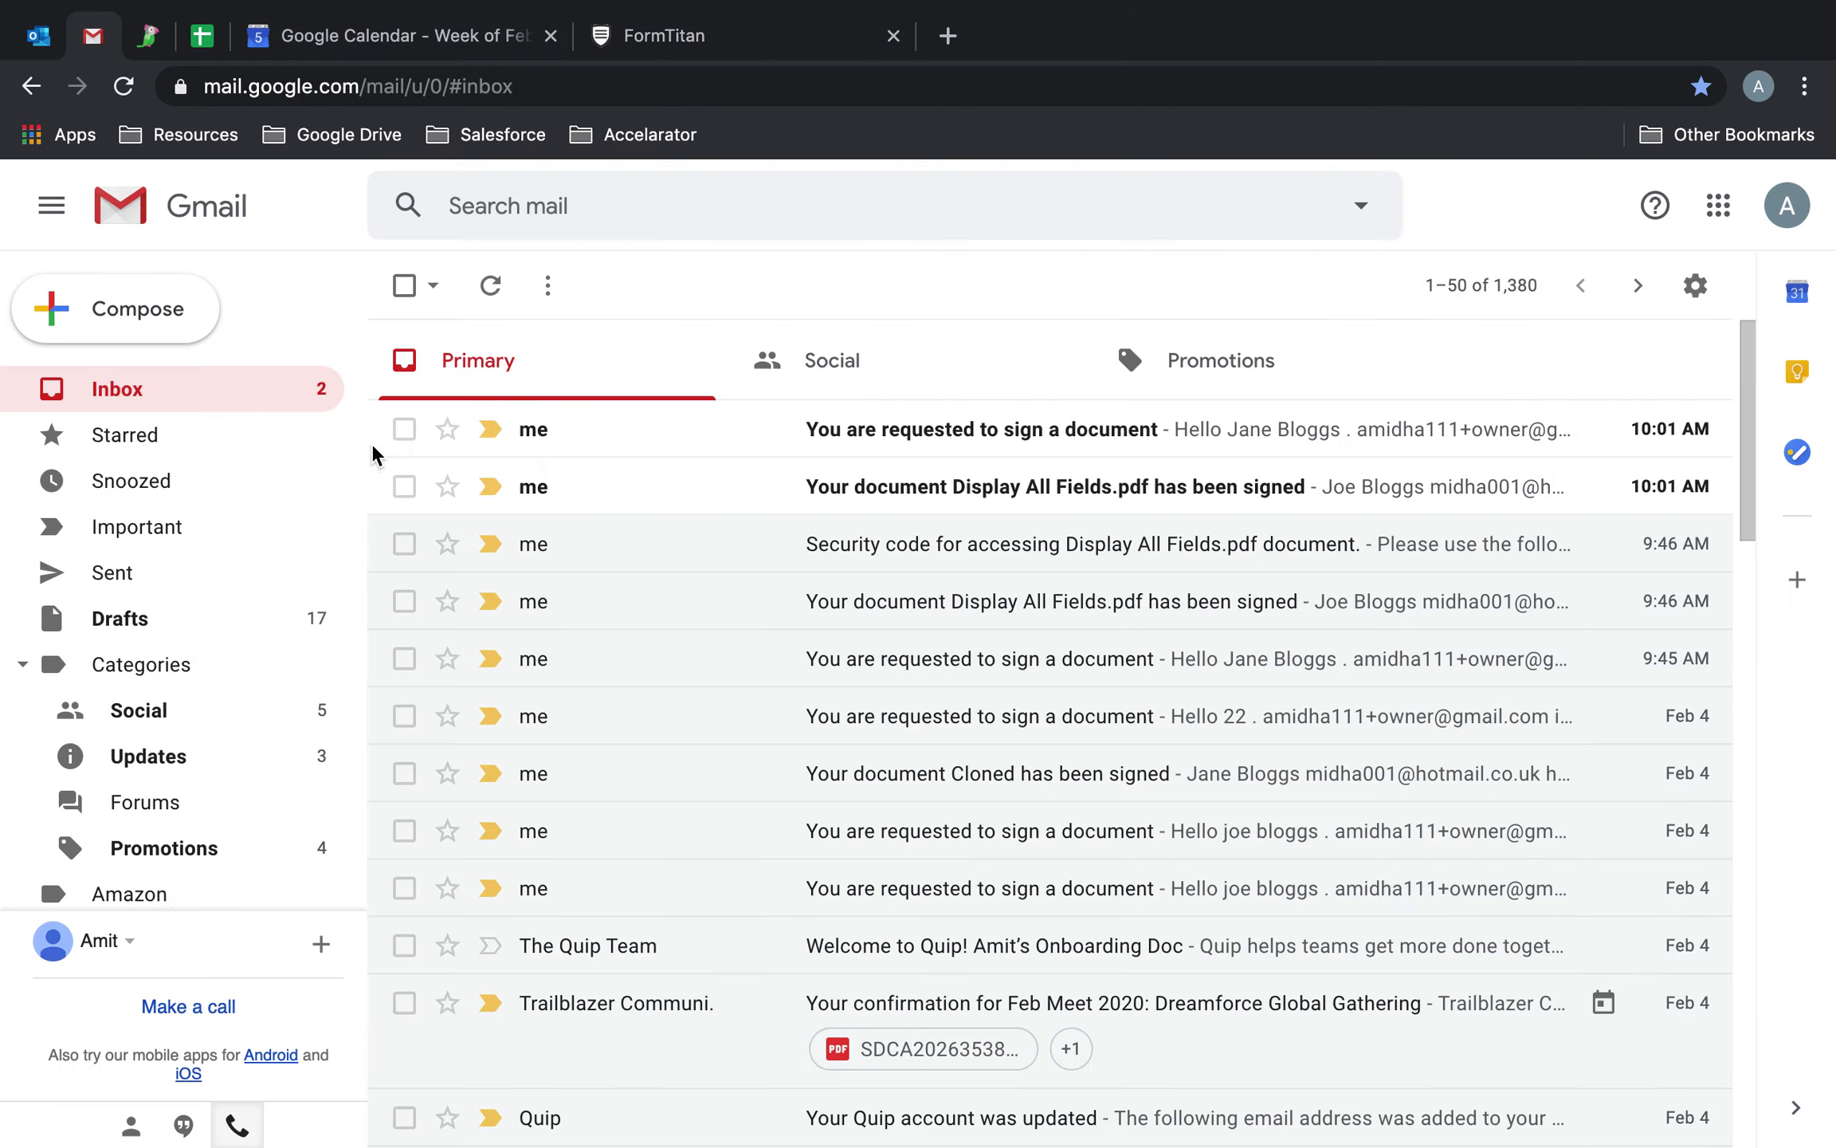
Step: Open the newest signature-request email, select its full signing link, and start an incognito window
{"action": "left_click", "coordinate": [1090, 443]}
{"action": "scroll", "coordinate": [1078, 503], "scroll_direction": "down", "scroll_amount": 5}
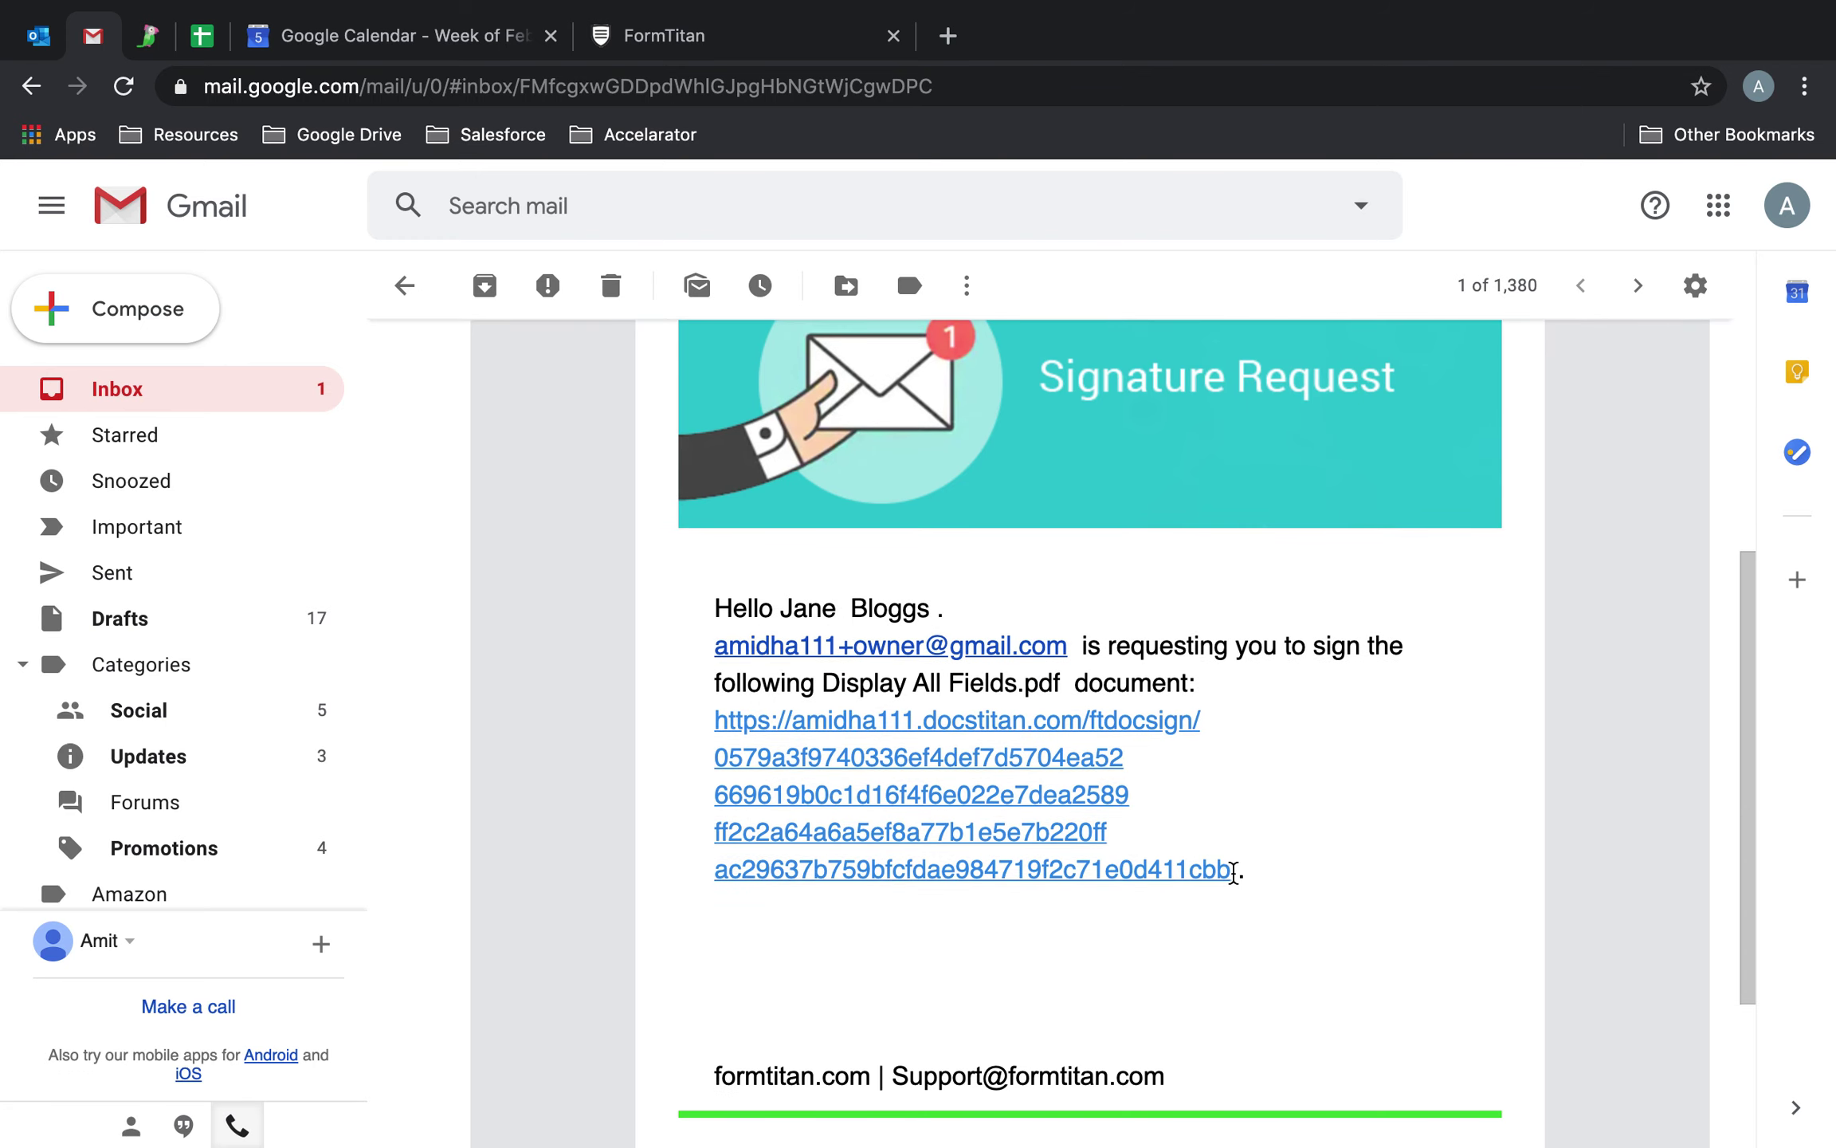
{"action": "left_click_drag", "start_coordinate": [1234, 872], "coordinate": [714, 725]}
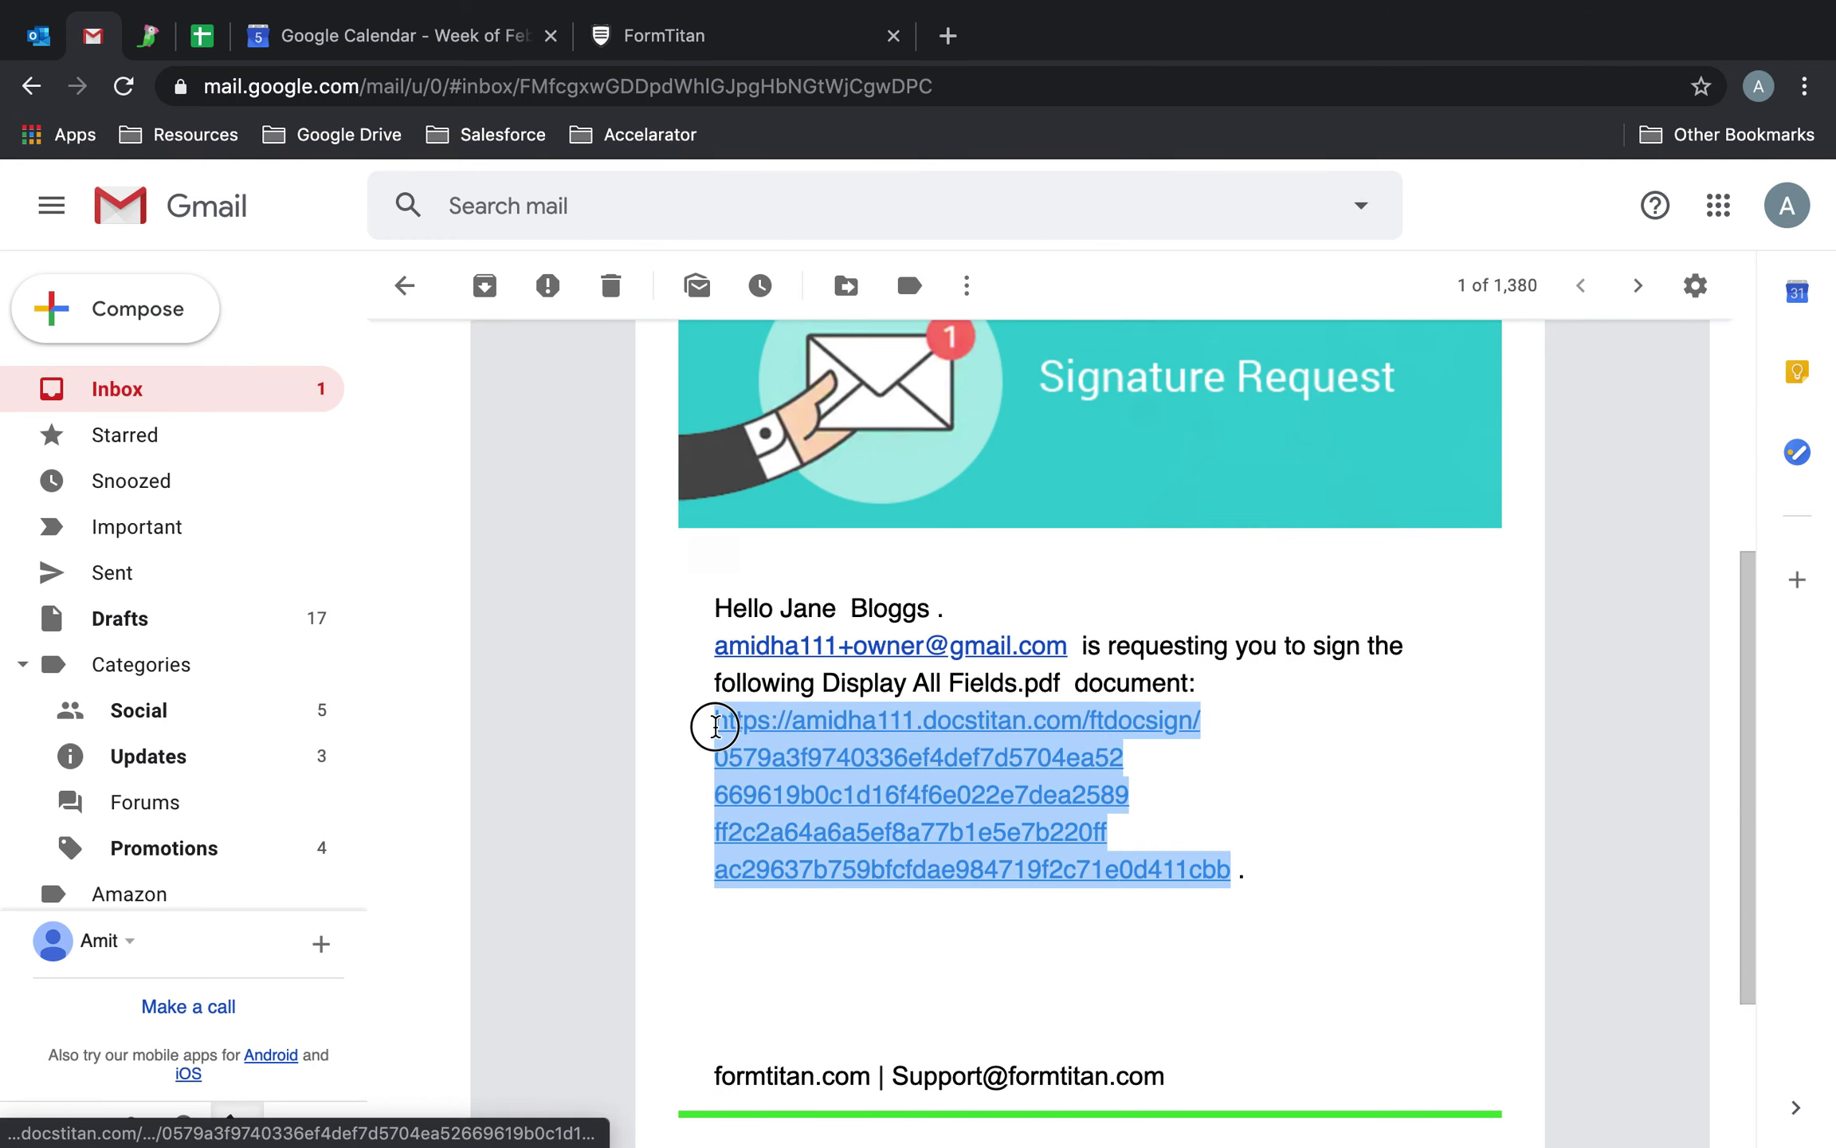
{"action": "left_click", "coordinate": [1804, 86]}
{"action": "left_click", "coordinate": [1524, 276]}
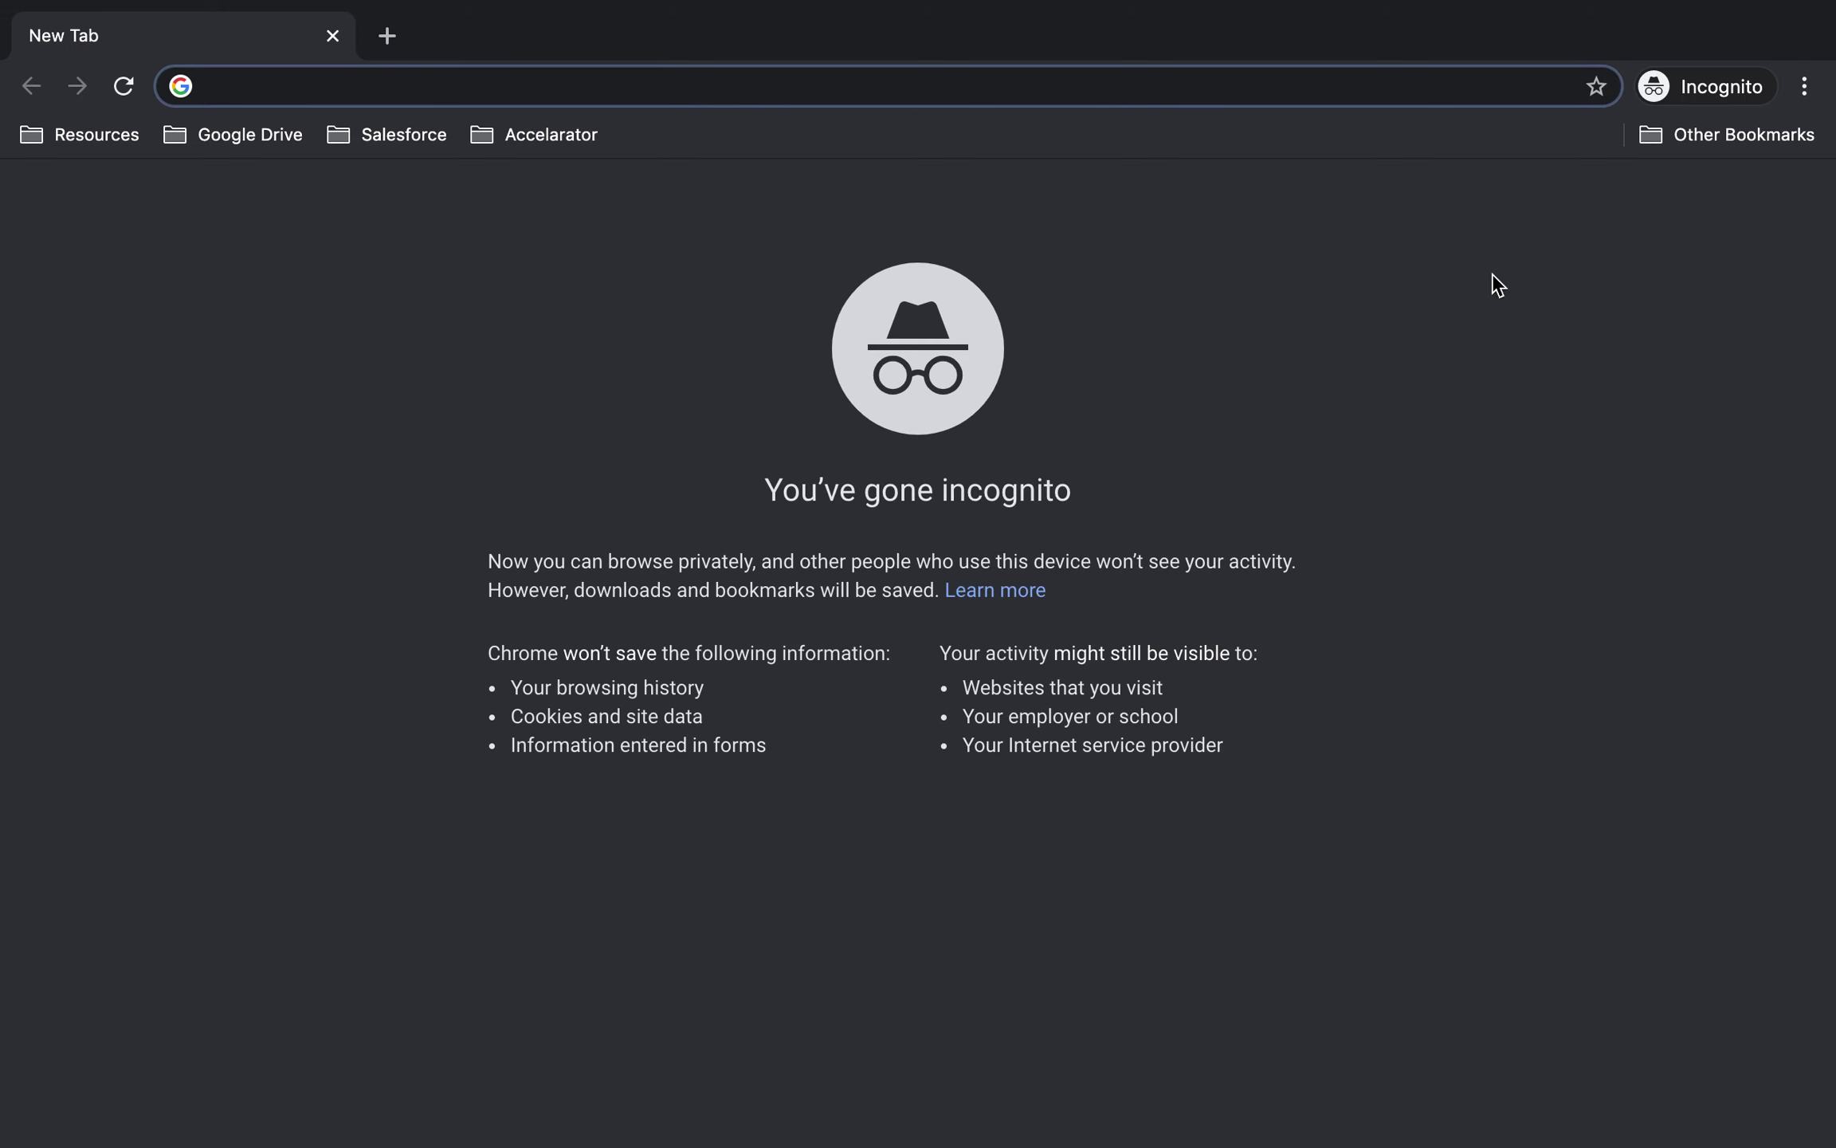
Step: Load the signing link in the incognito window and confirm with the second signer's email address
{"action": "key", "text": "super+v"}
{"action": "key", "text": "Return"}
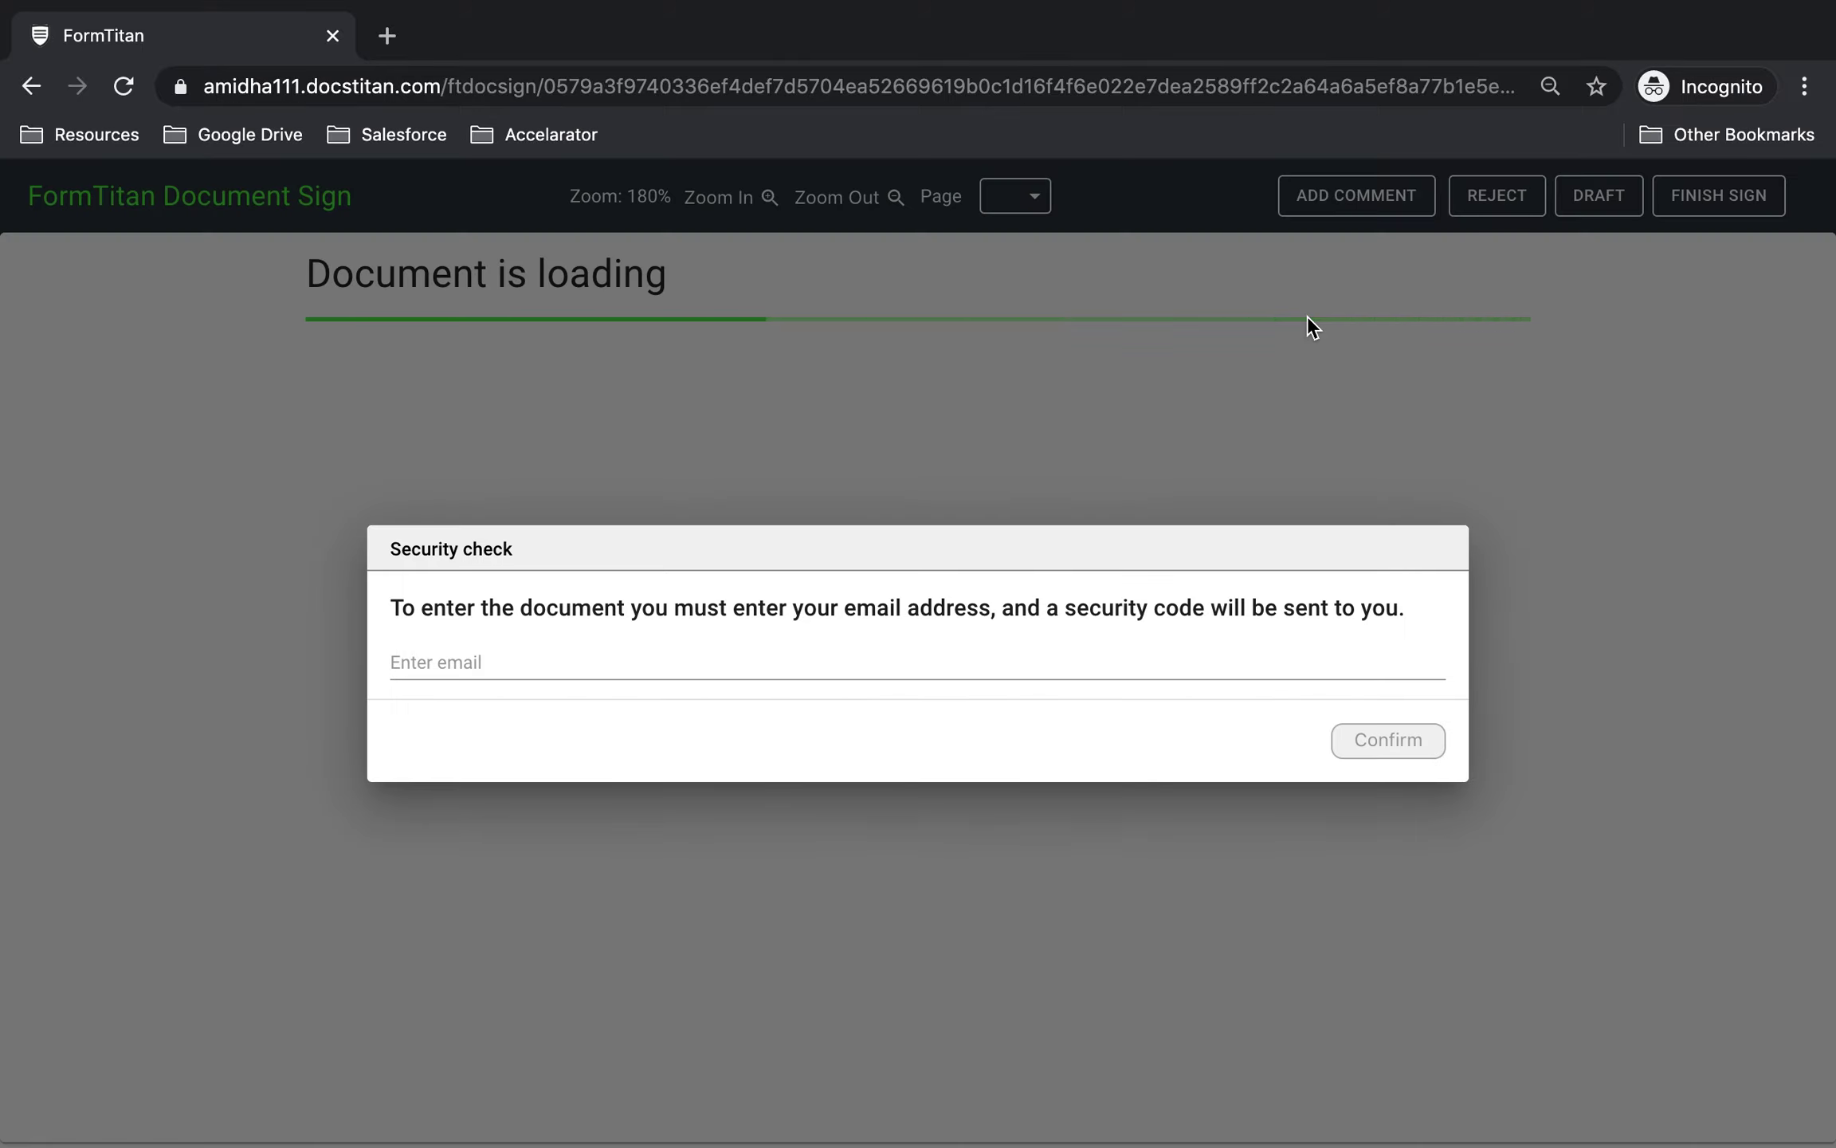
{"action": "left_click", "coordinate": [775, 668]}
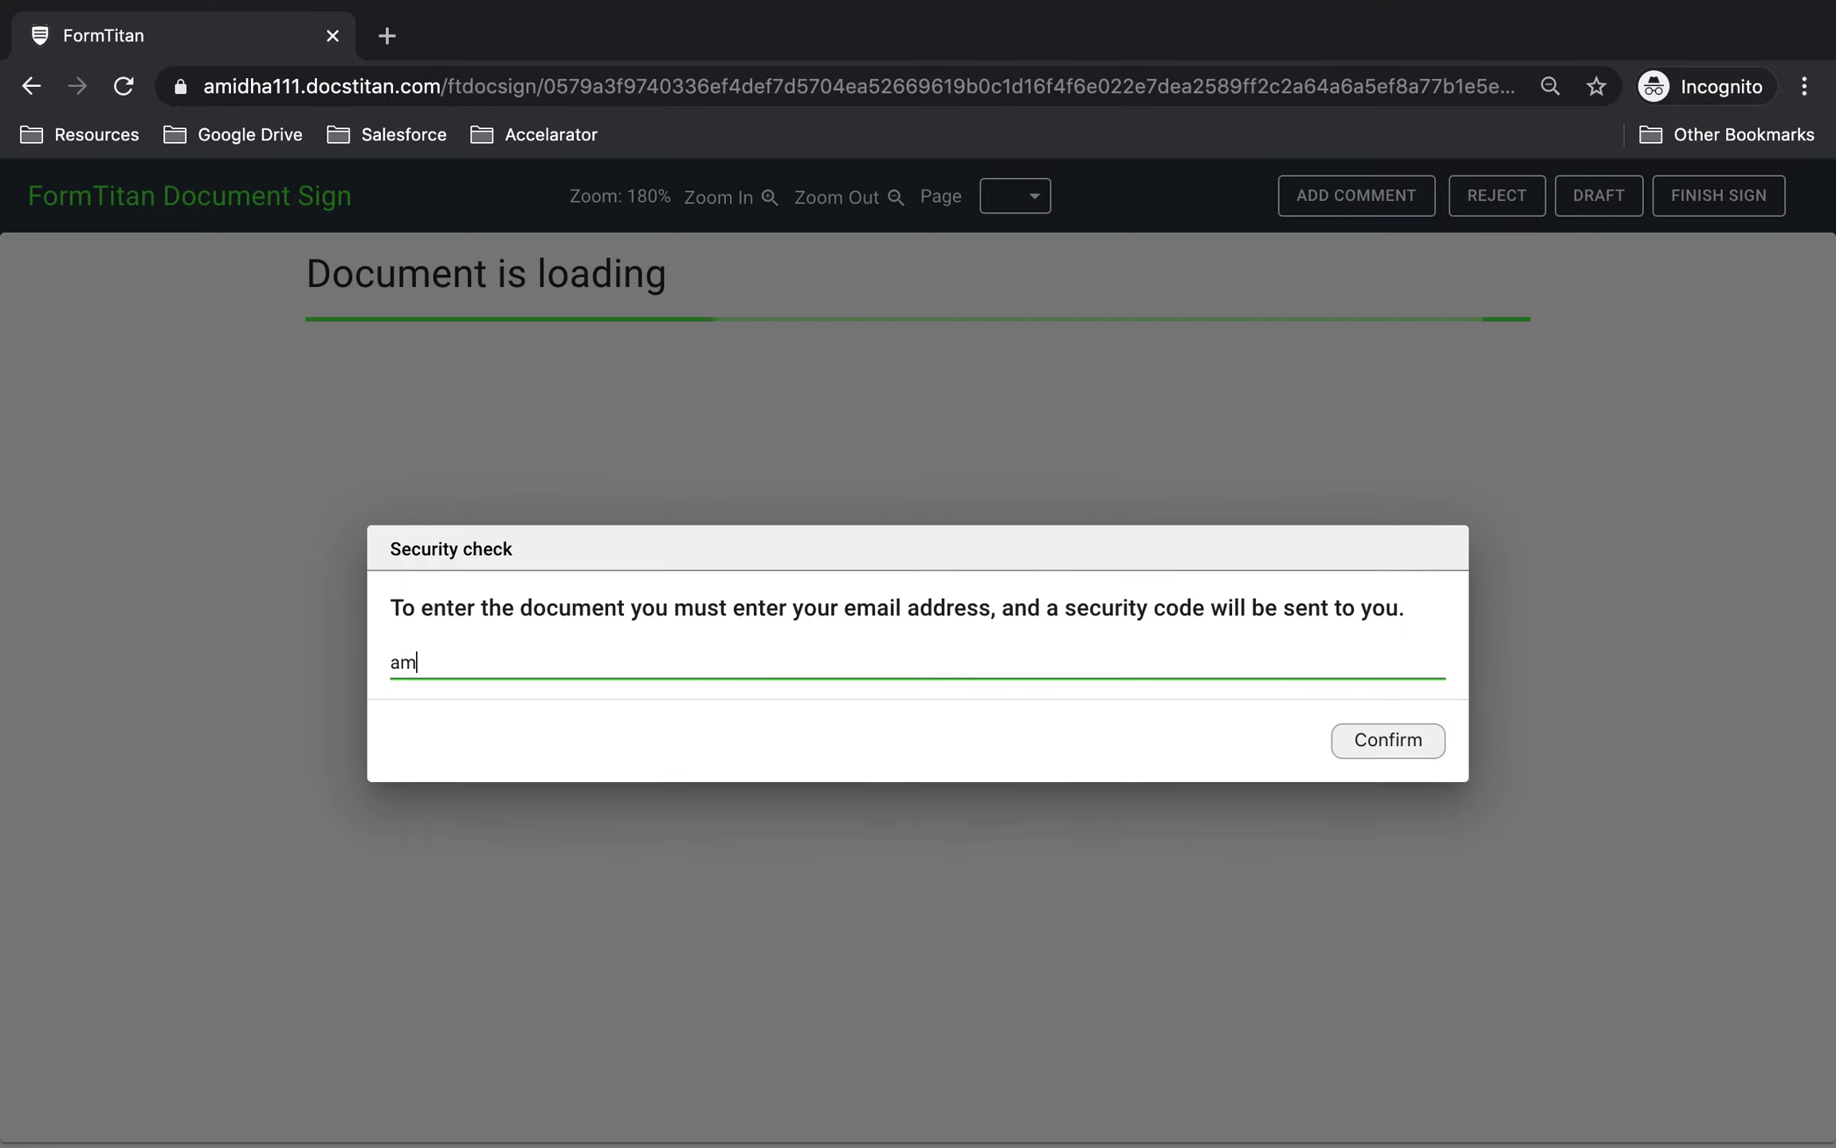
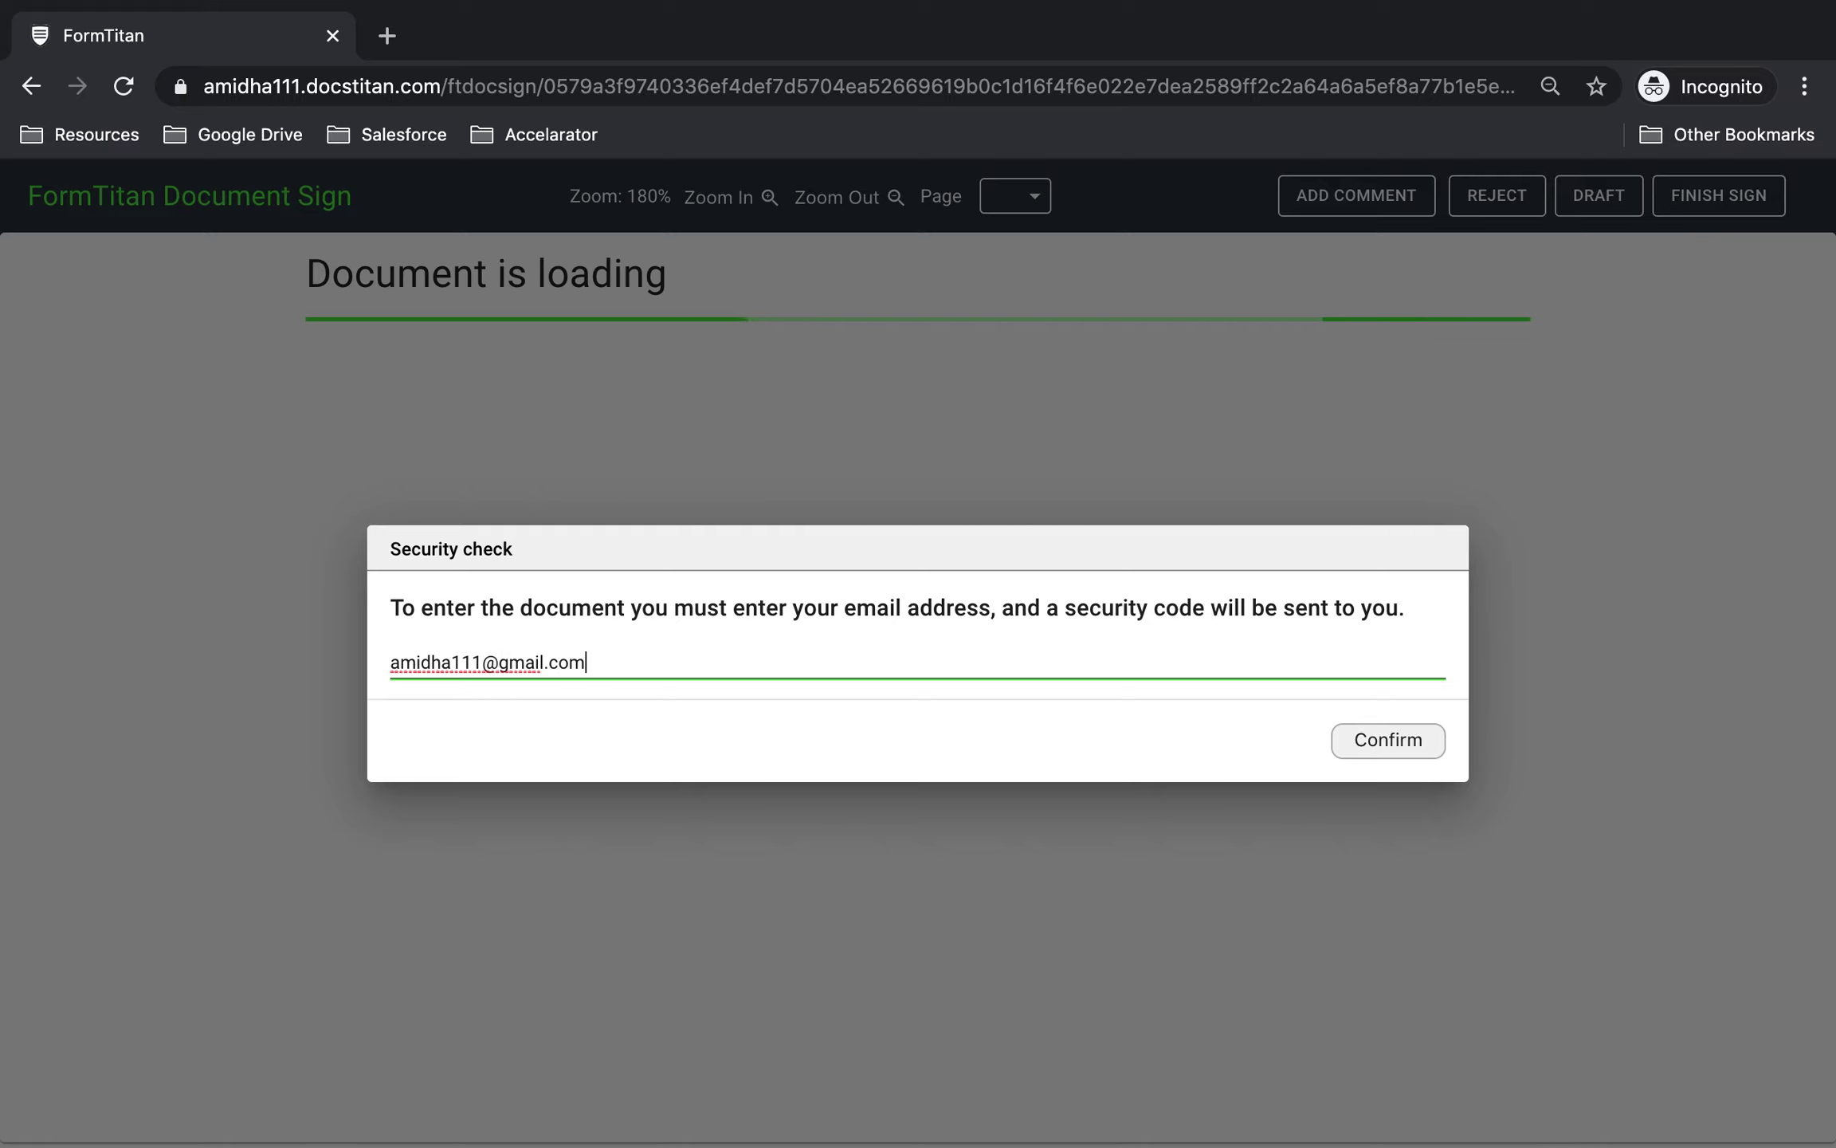
{"action": "left_click", "coordinate": [1395, 738]}
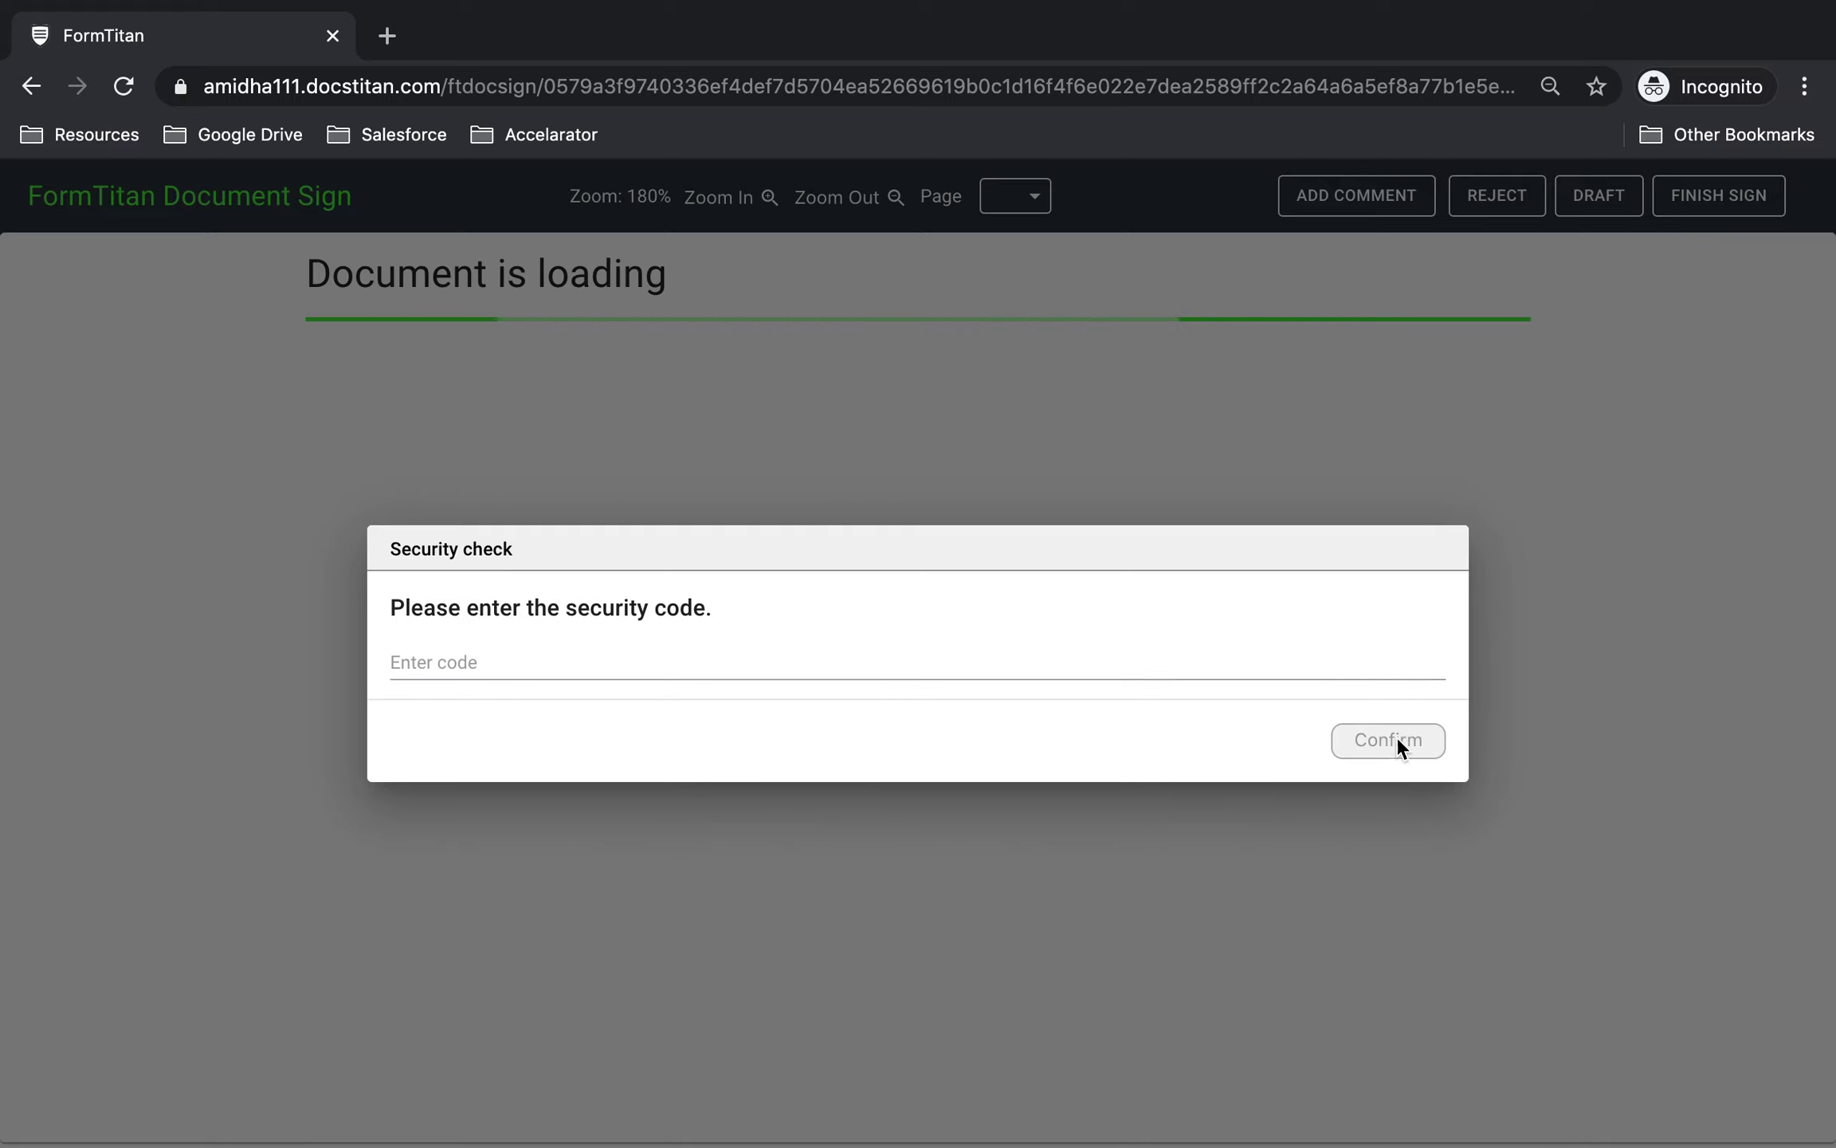
Step: Open the newly arrived security-code email in the Gmail inbox
{"action": "key", "text": "ctrl+Left"}
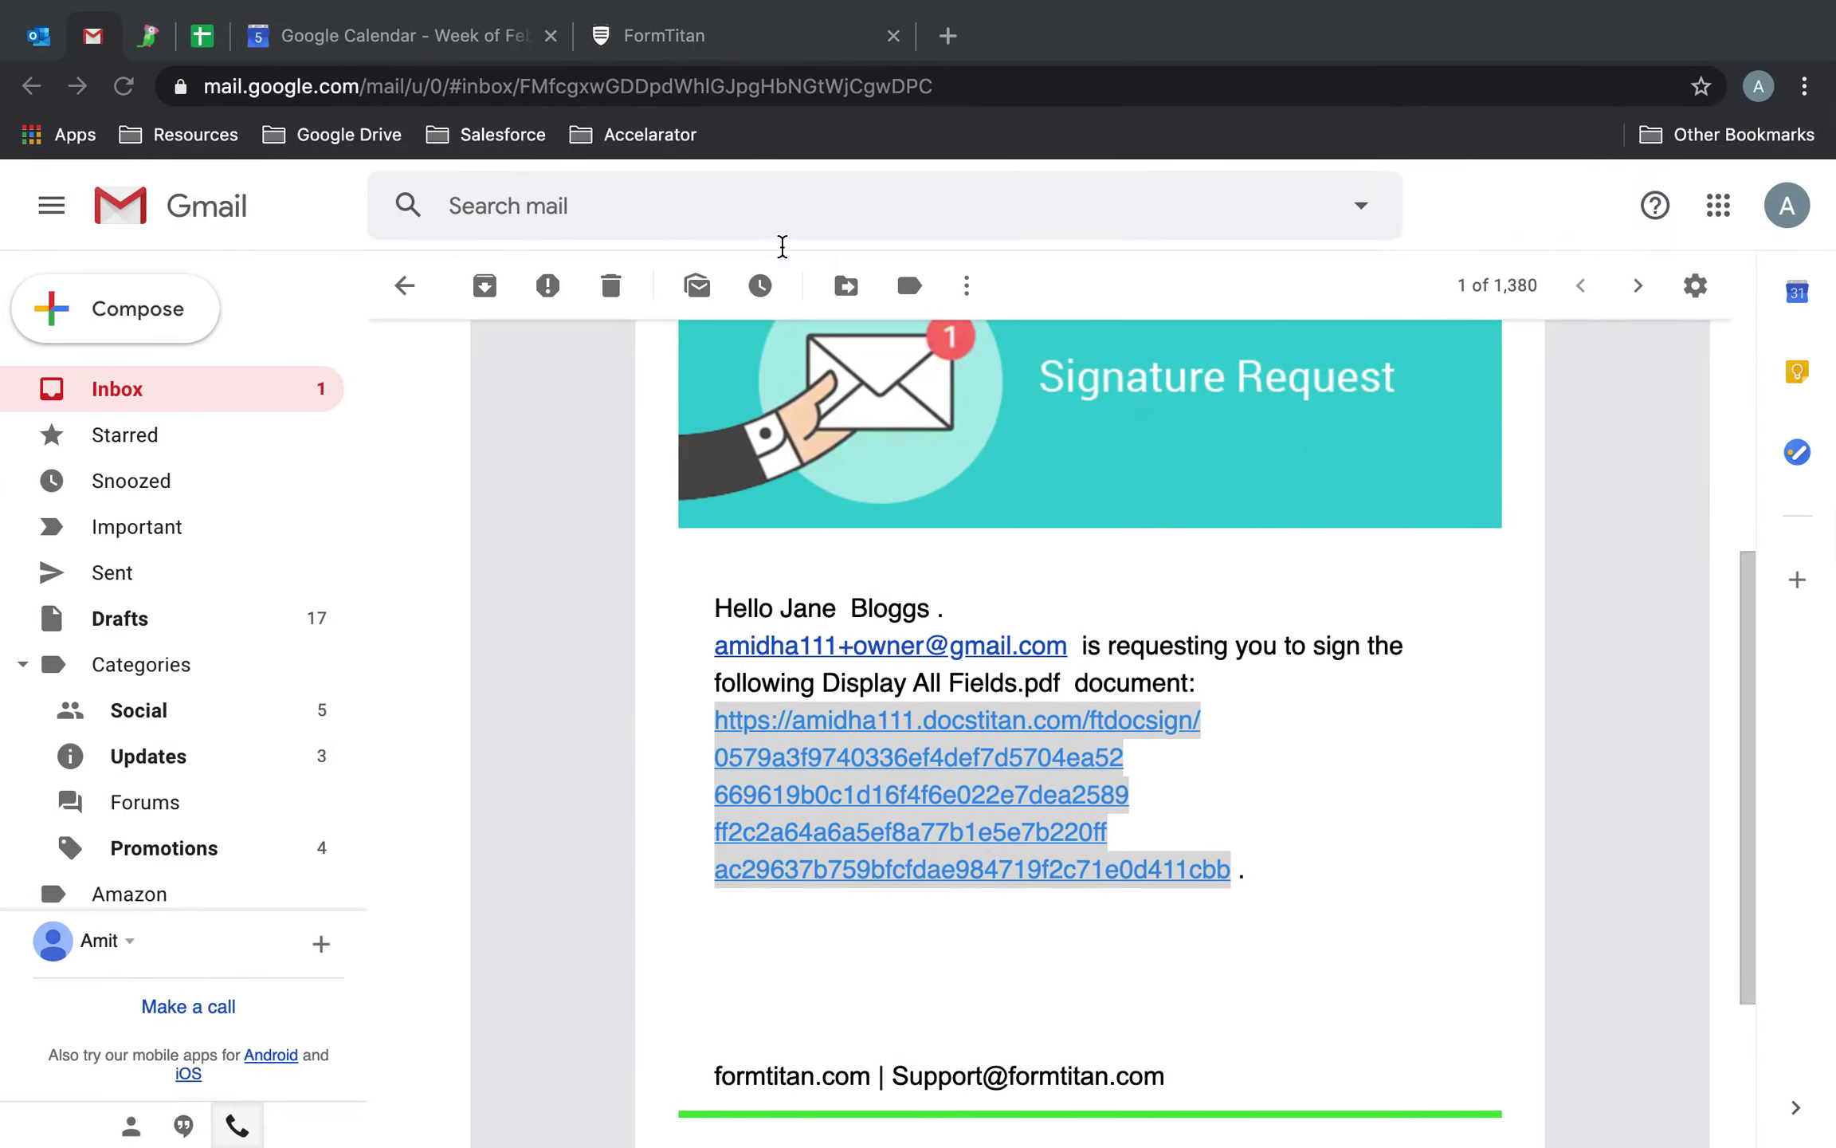
{"action": "left_click", "coordinate": [129, 388]}
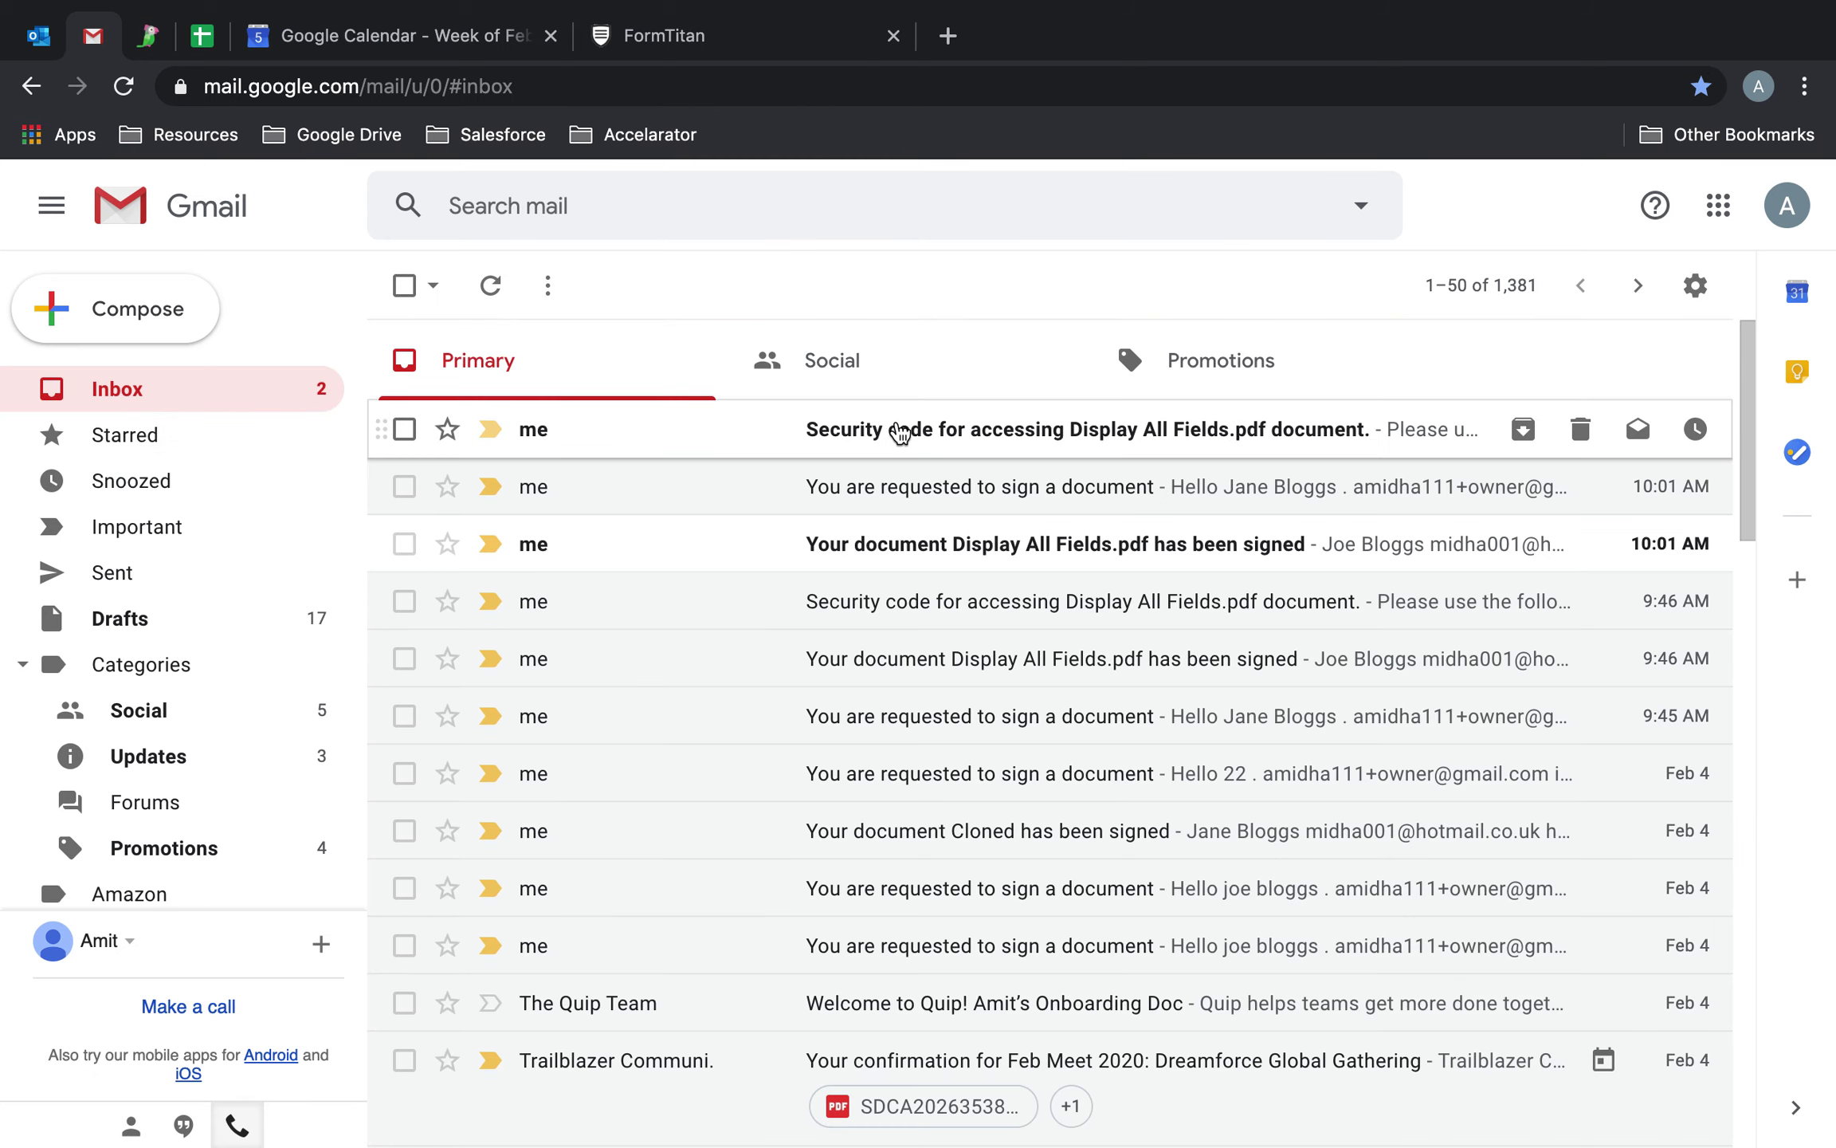
{"action": "left_click", "coordinate": [910, 447]}
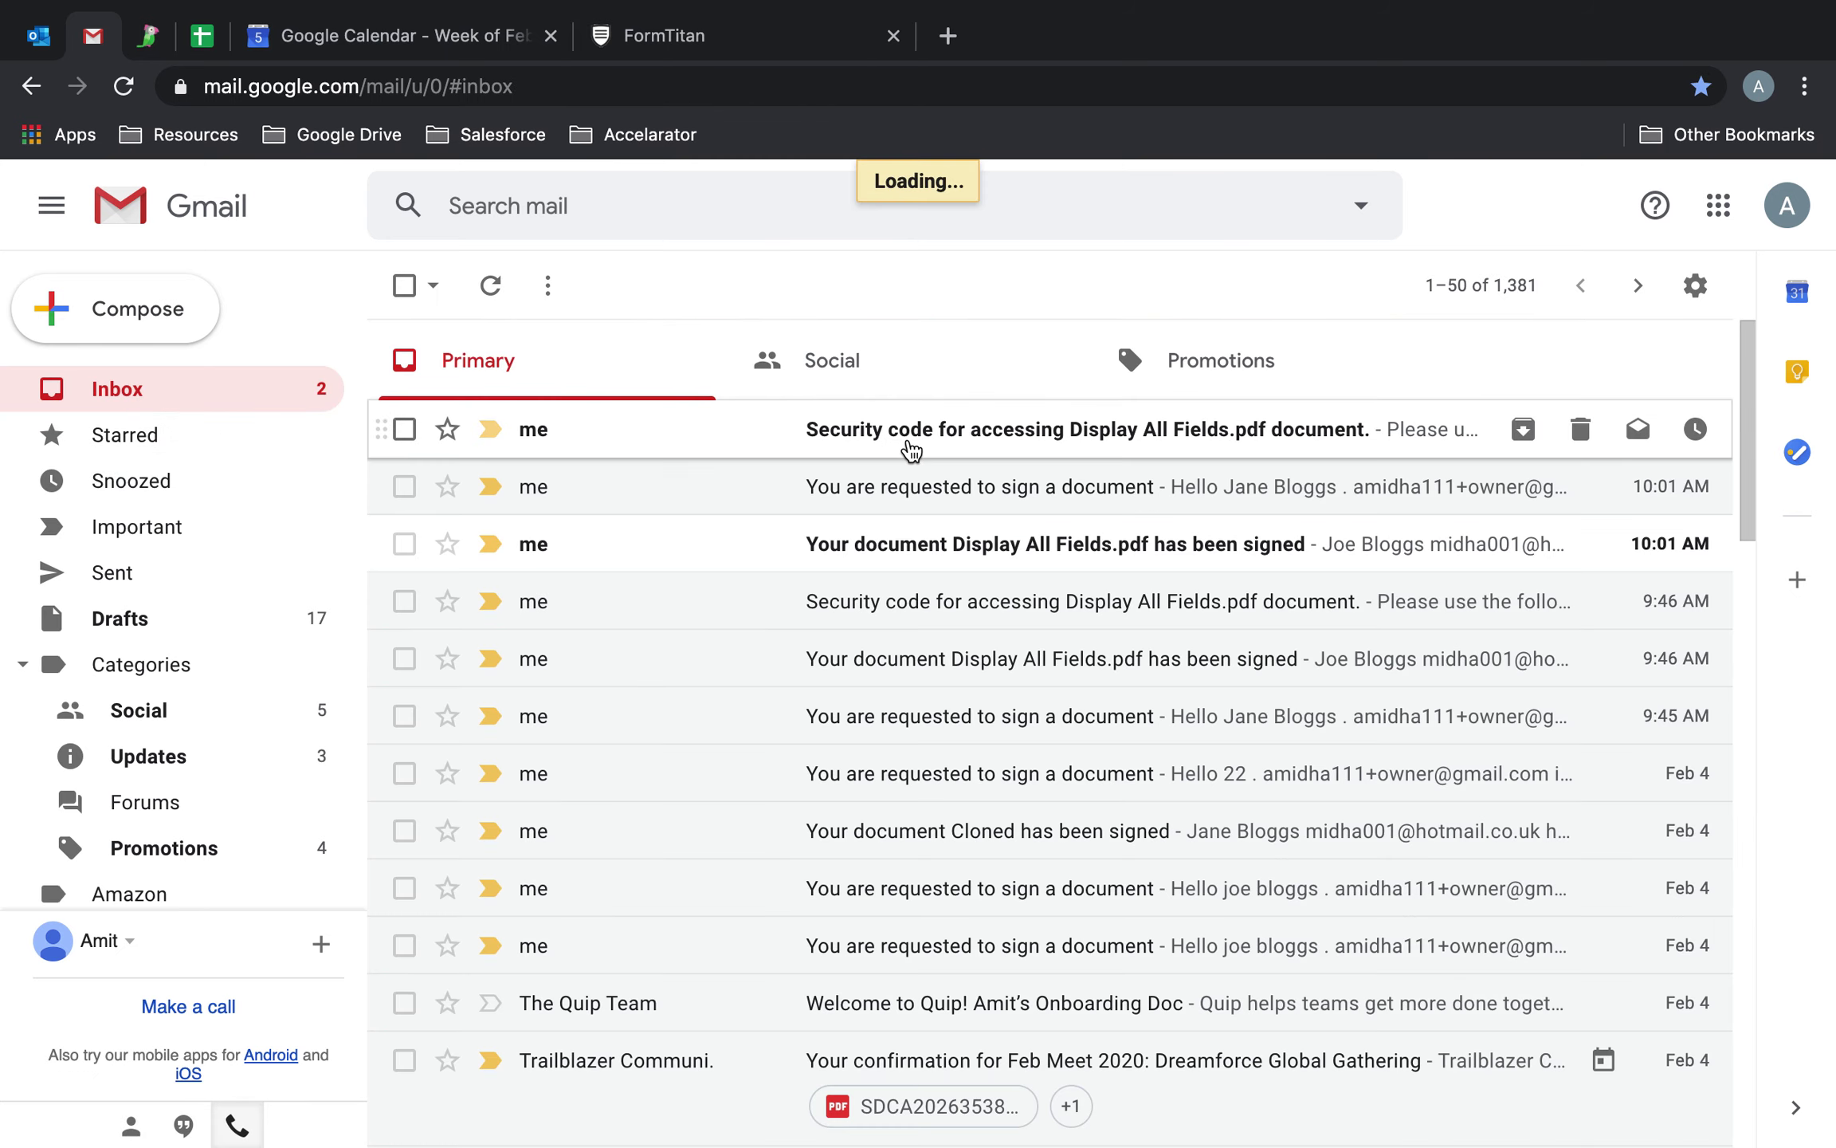
{"action": "scroll", "coordinate": [903, 708], "scroll_direction": "down", "scroll_amount": 5}
{"action": "key", "text": "ctrl+Right"}
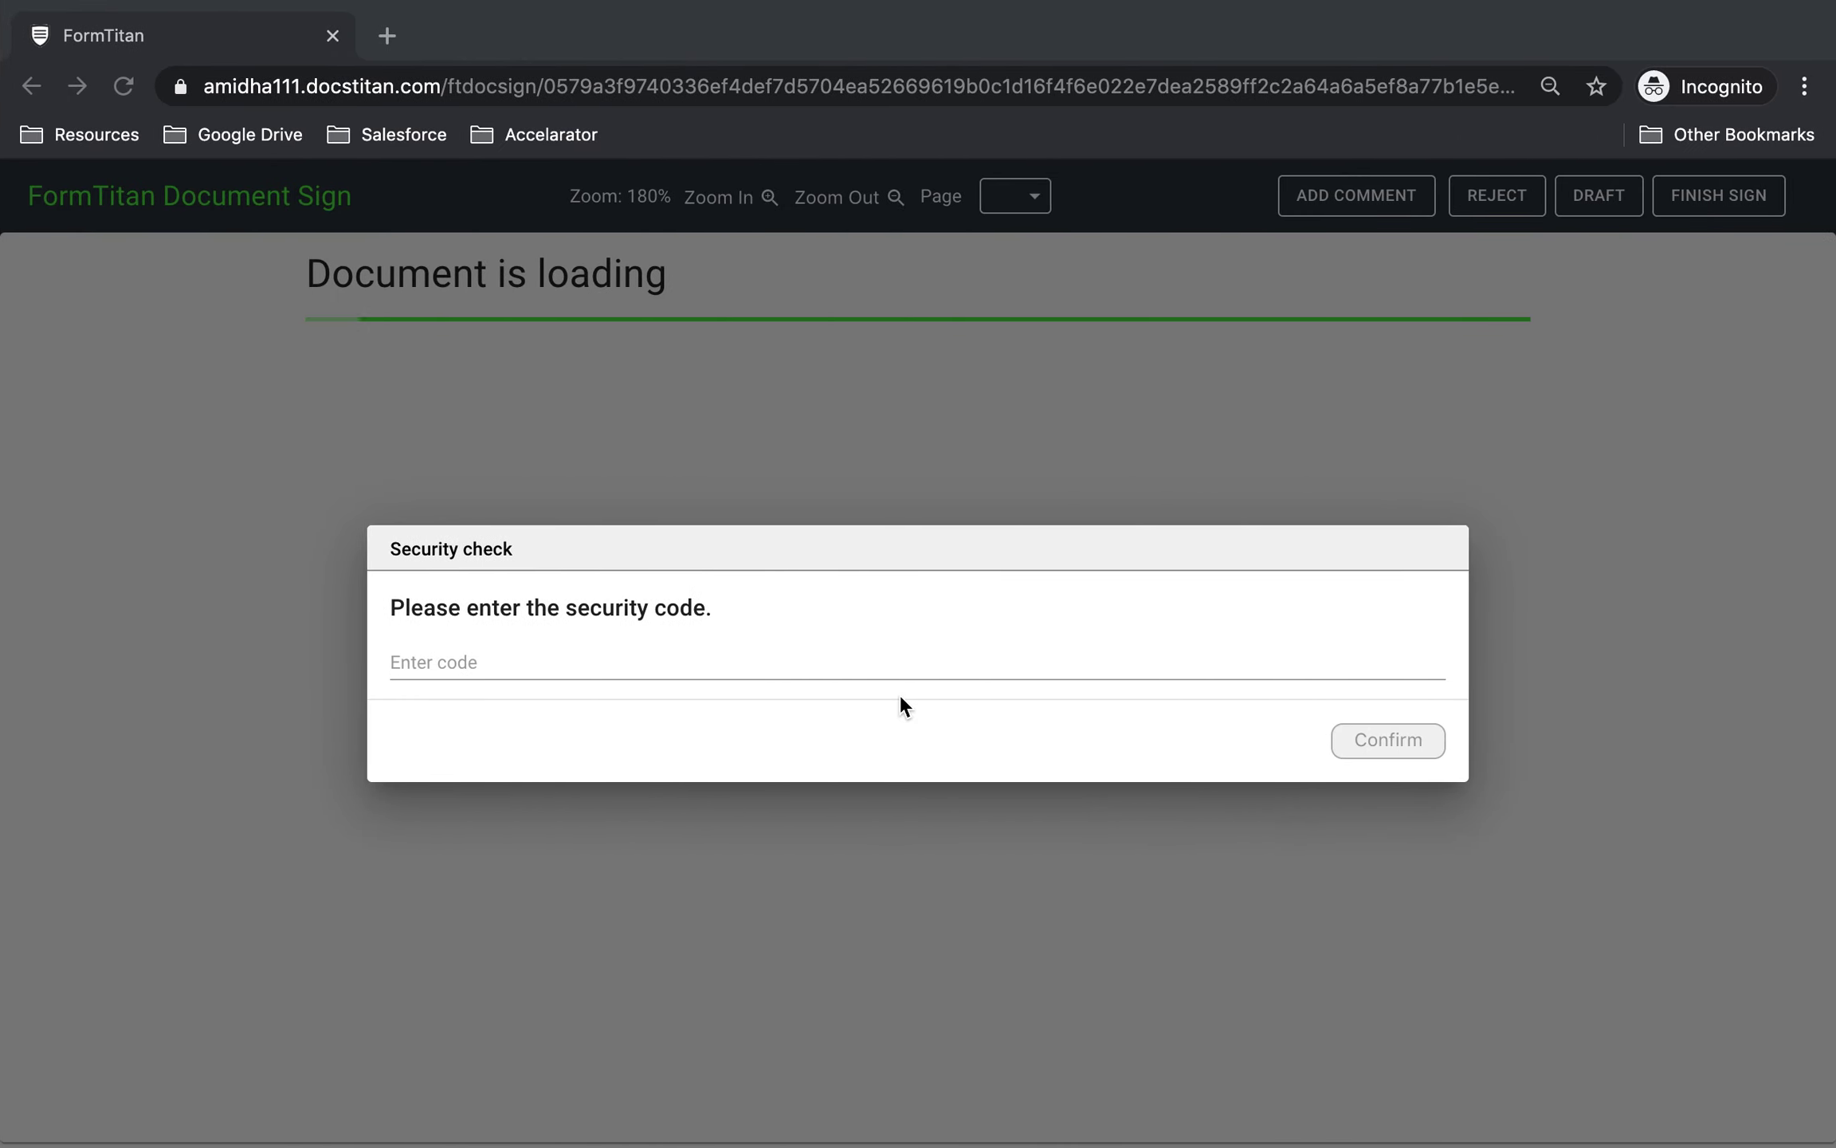
Step: Enter the emailed security code to unlock the document
{"action": "left_click", "coordinate": [903, 676]}
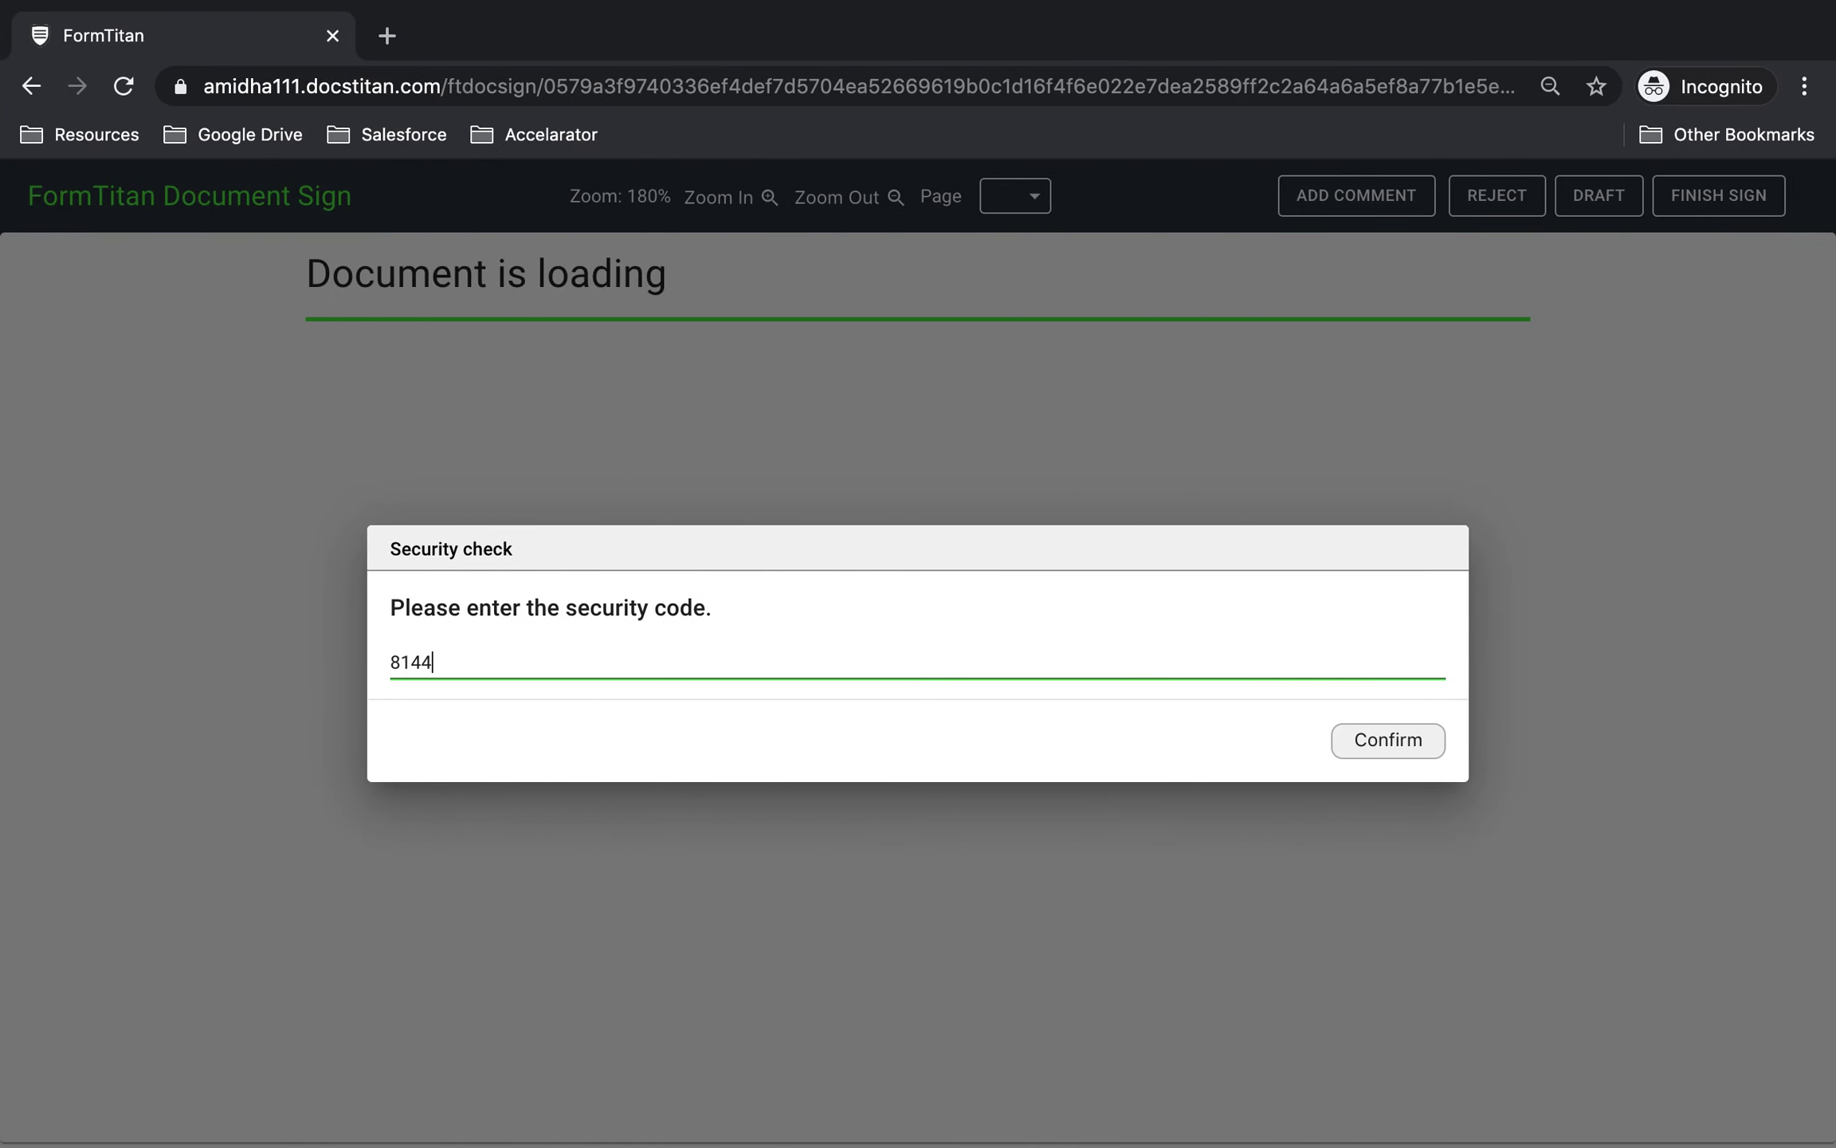
{"action": "left_click", "coordinate": [1410, 749]}
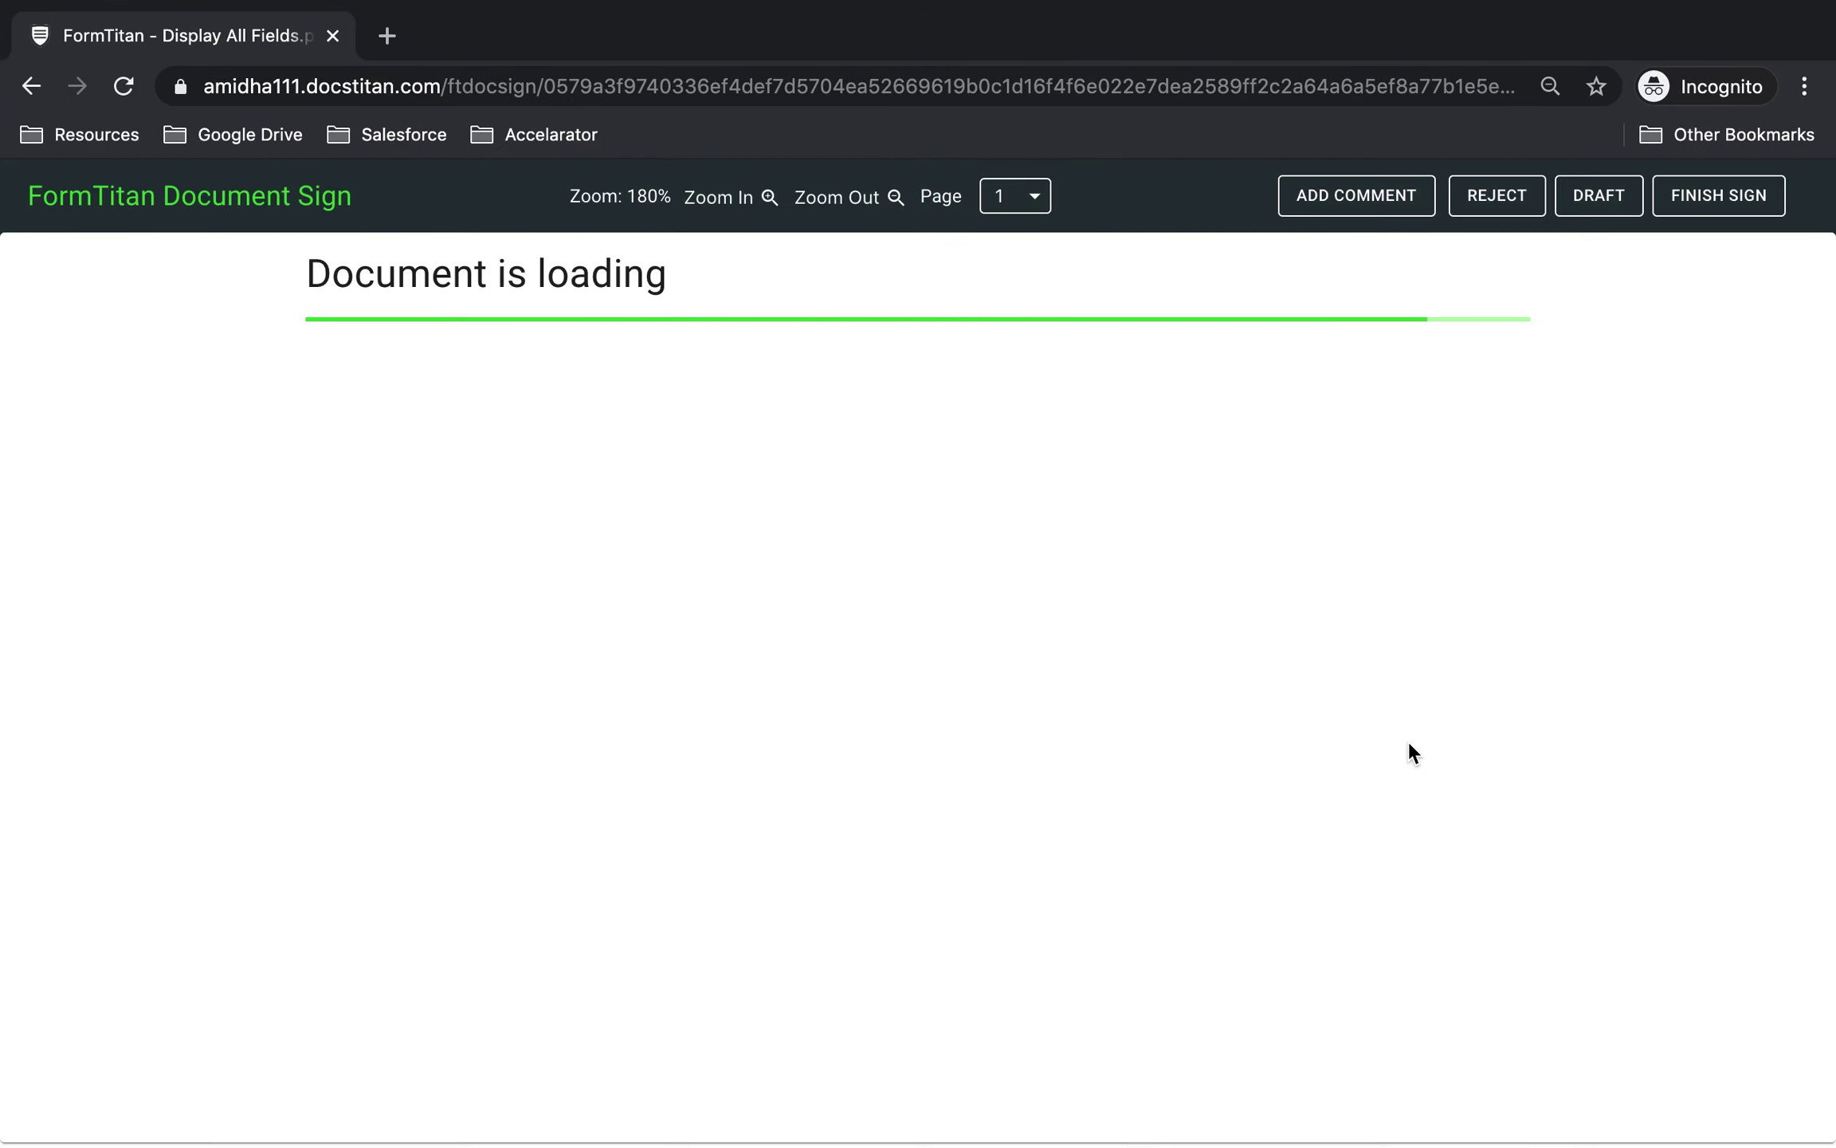
Step: Fill Field A User 2 with the second signer's name and sign at Sign Here User 2
{"action": "scroll", "coordinate": [812, 741], "scroll_direction": "down", "scroll_amount": 20}
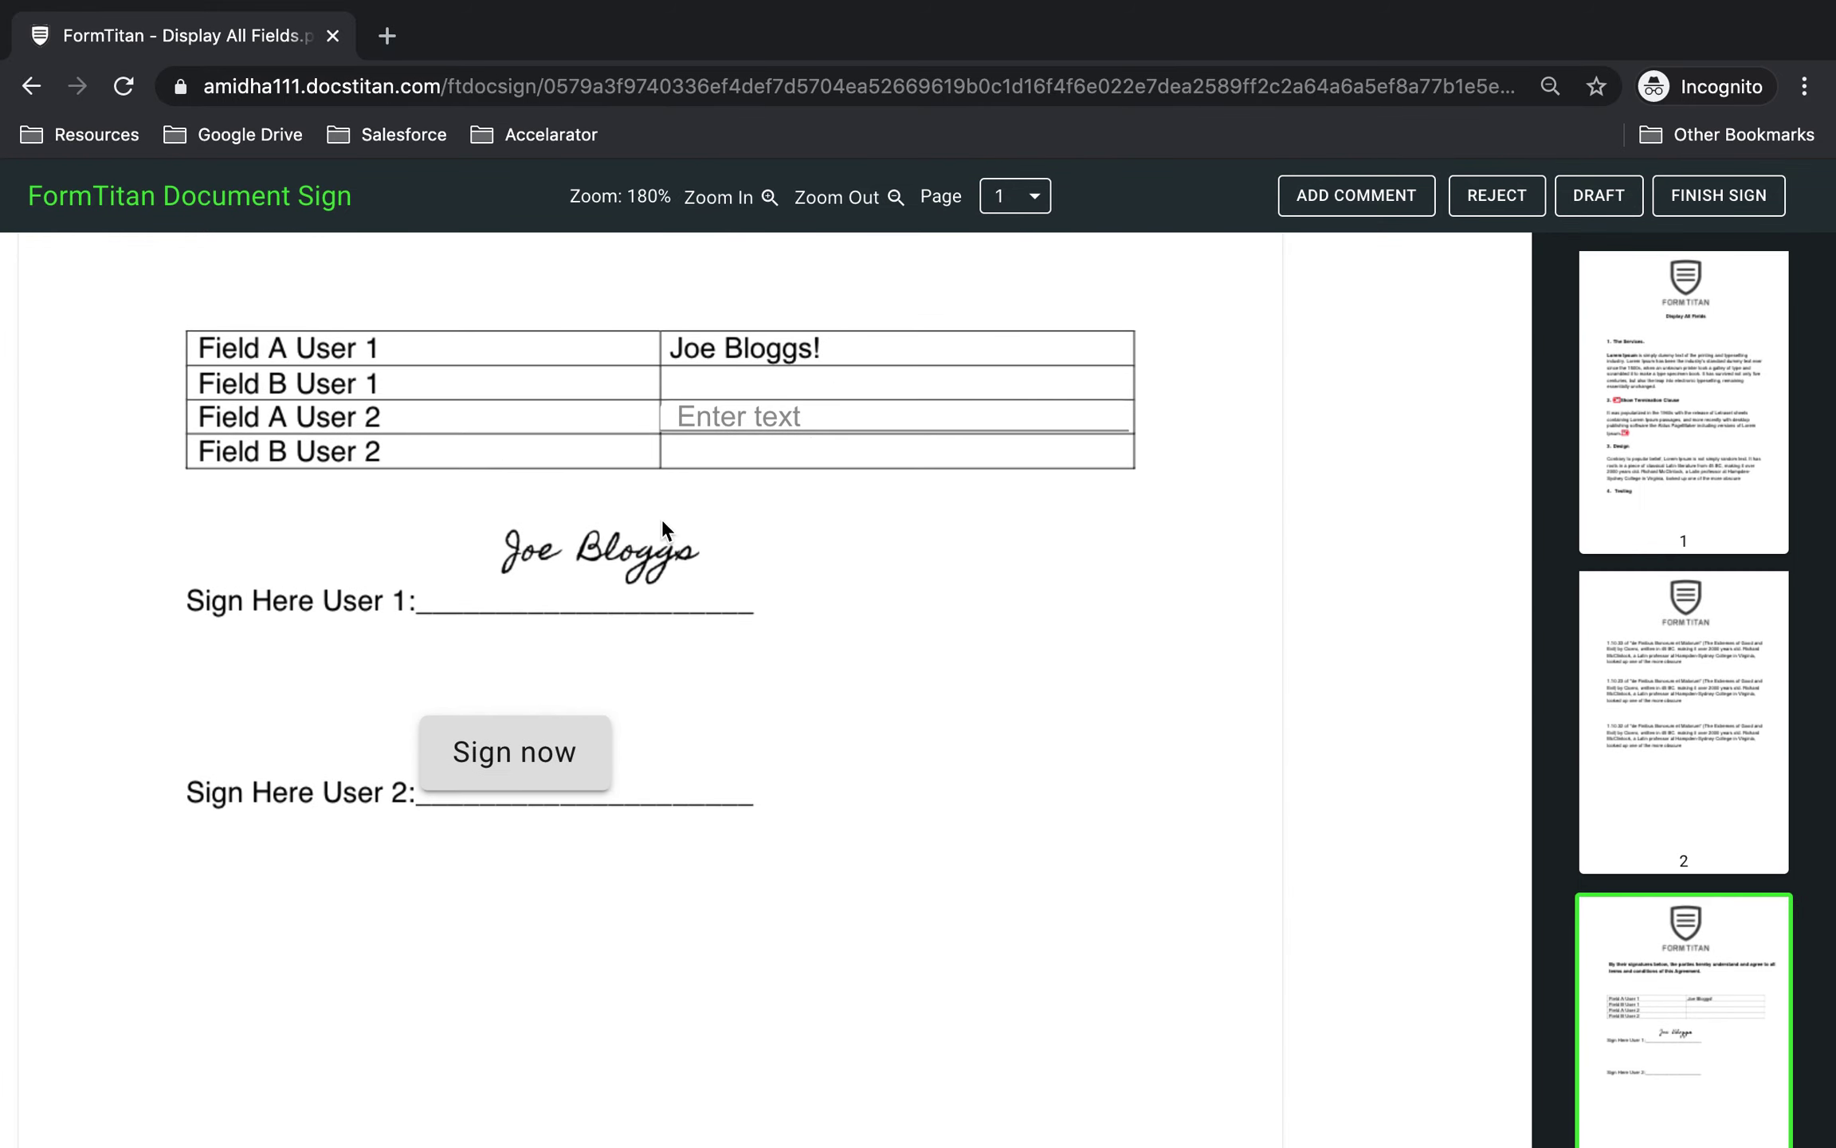
{"action": "left_click", "coordinate": [758, 418]}
{"action": "type", "text": "Jane B"}
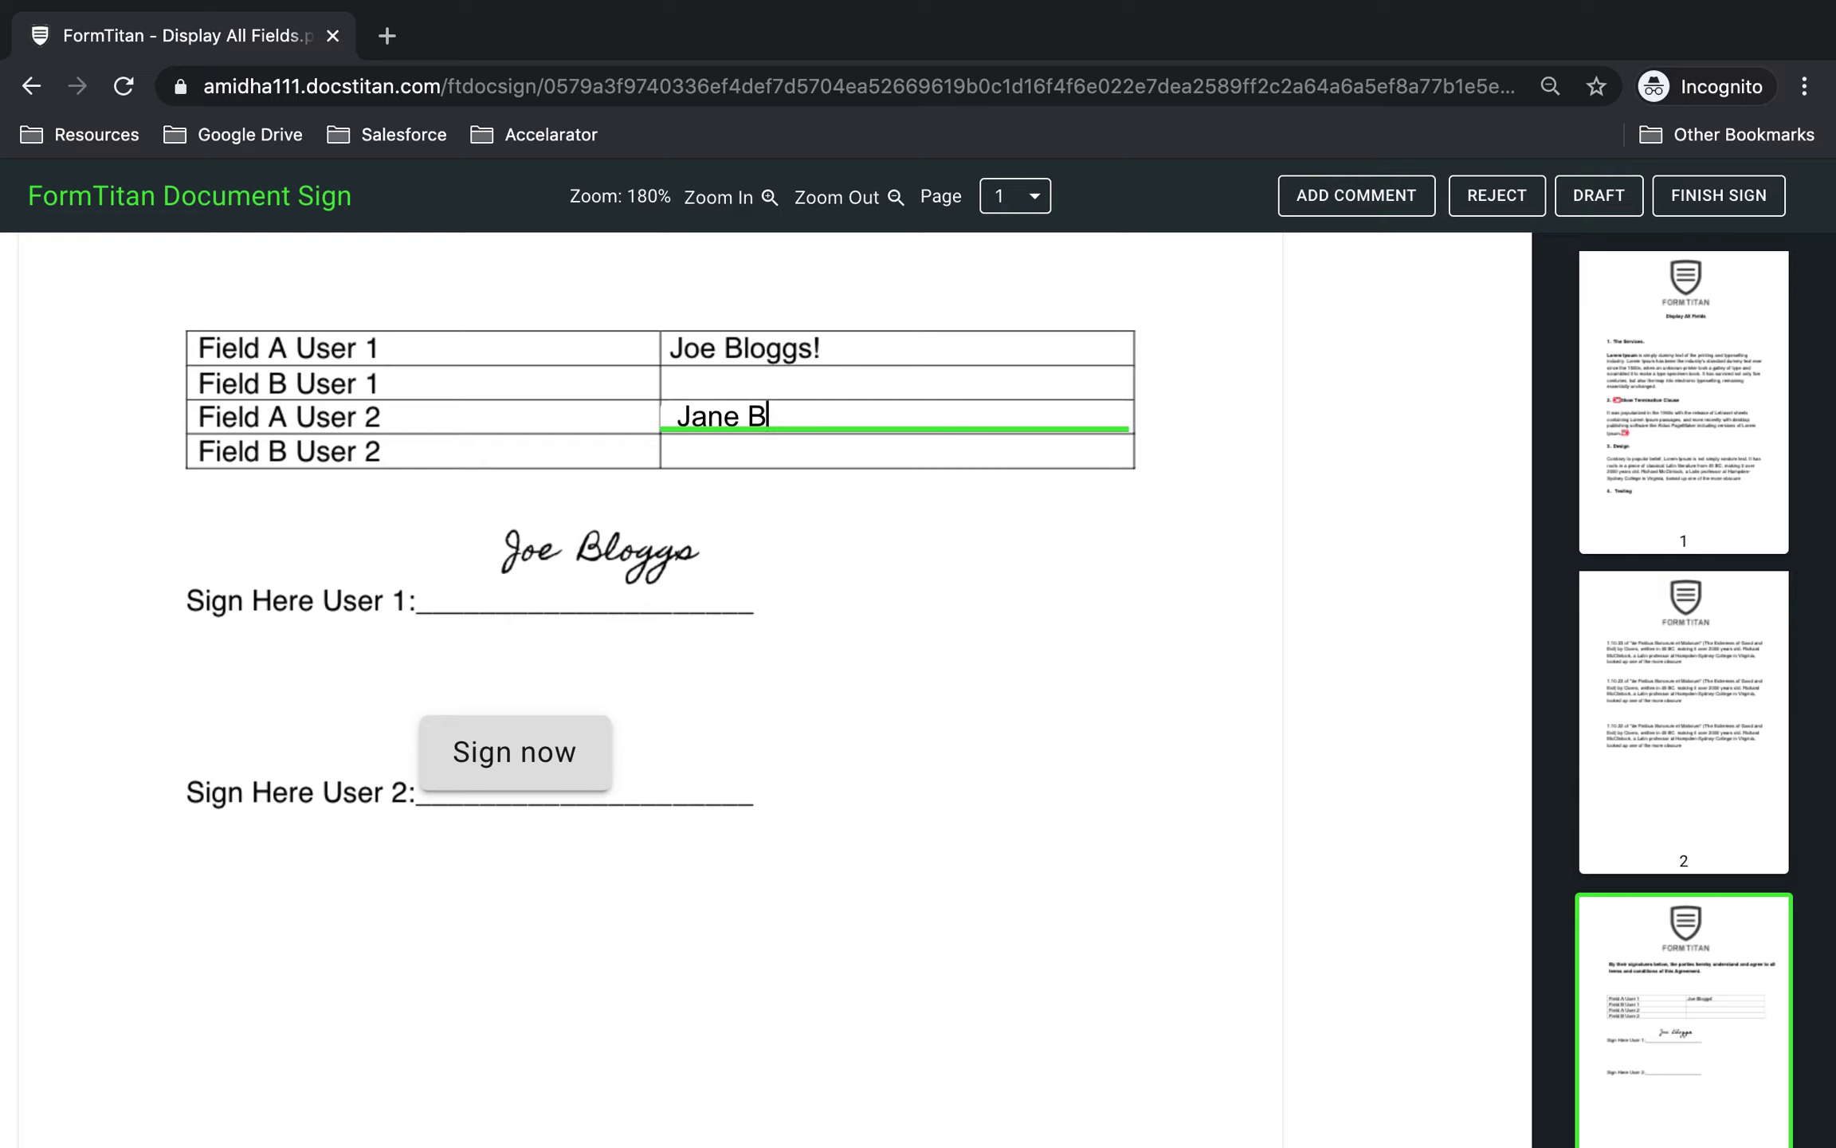
{"action": "type", "text": "loggs!"}
{"action": "left_click", "coordinate": [578, 749]}
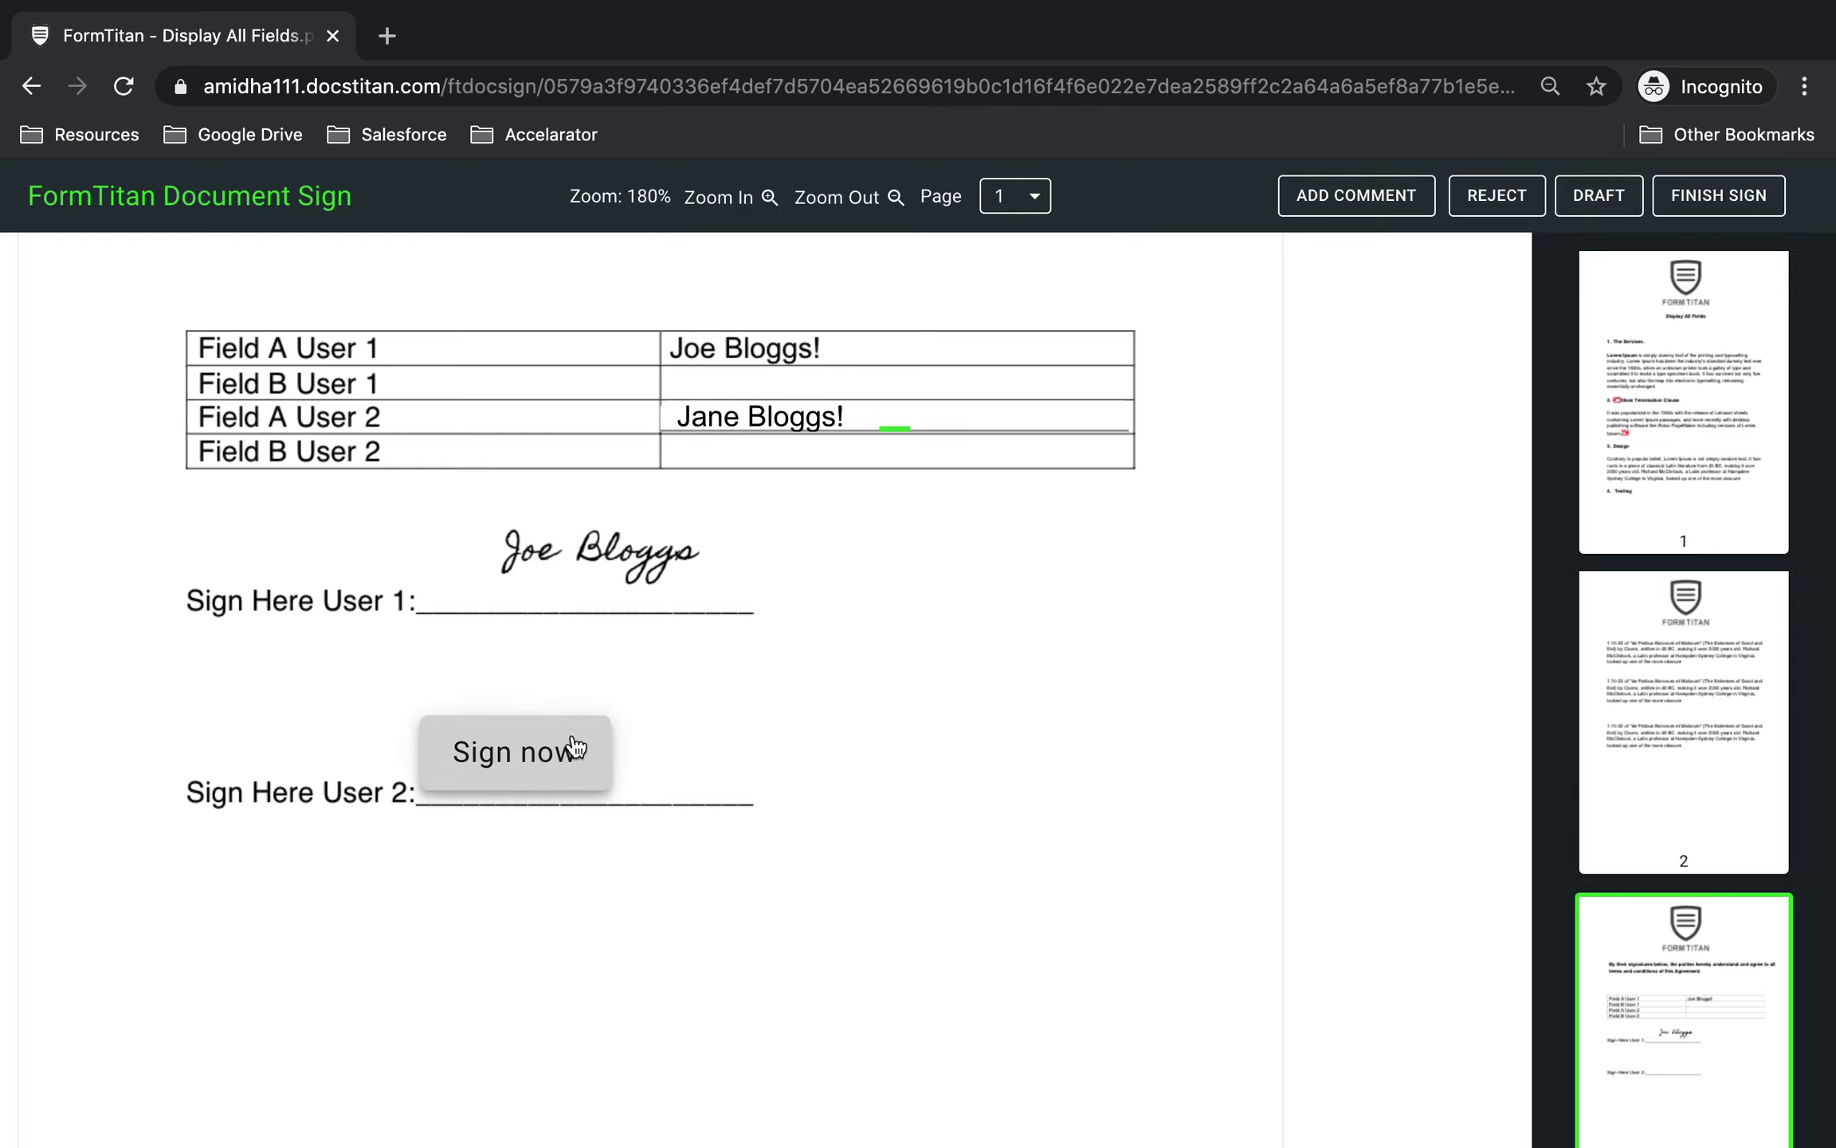
{"action": "left_click", "coordinate": [558, 709]}
{"action": "left_click", "coordinate": [1264, 784]}
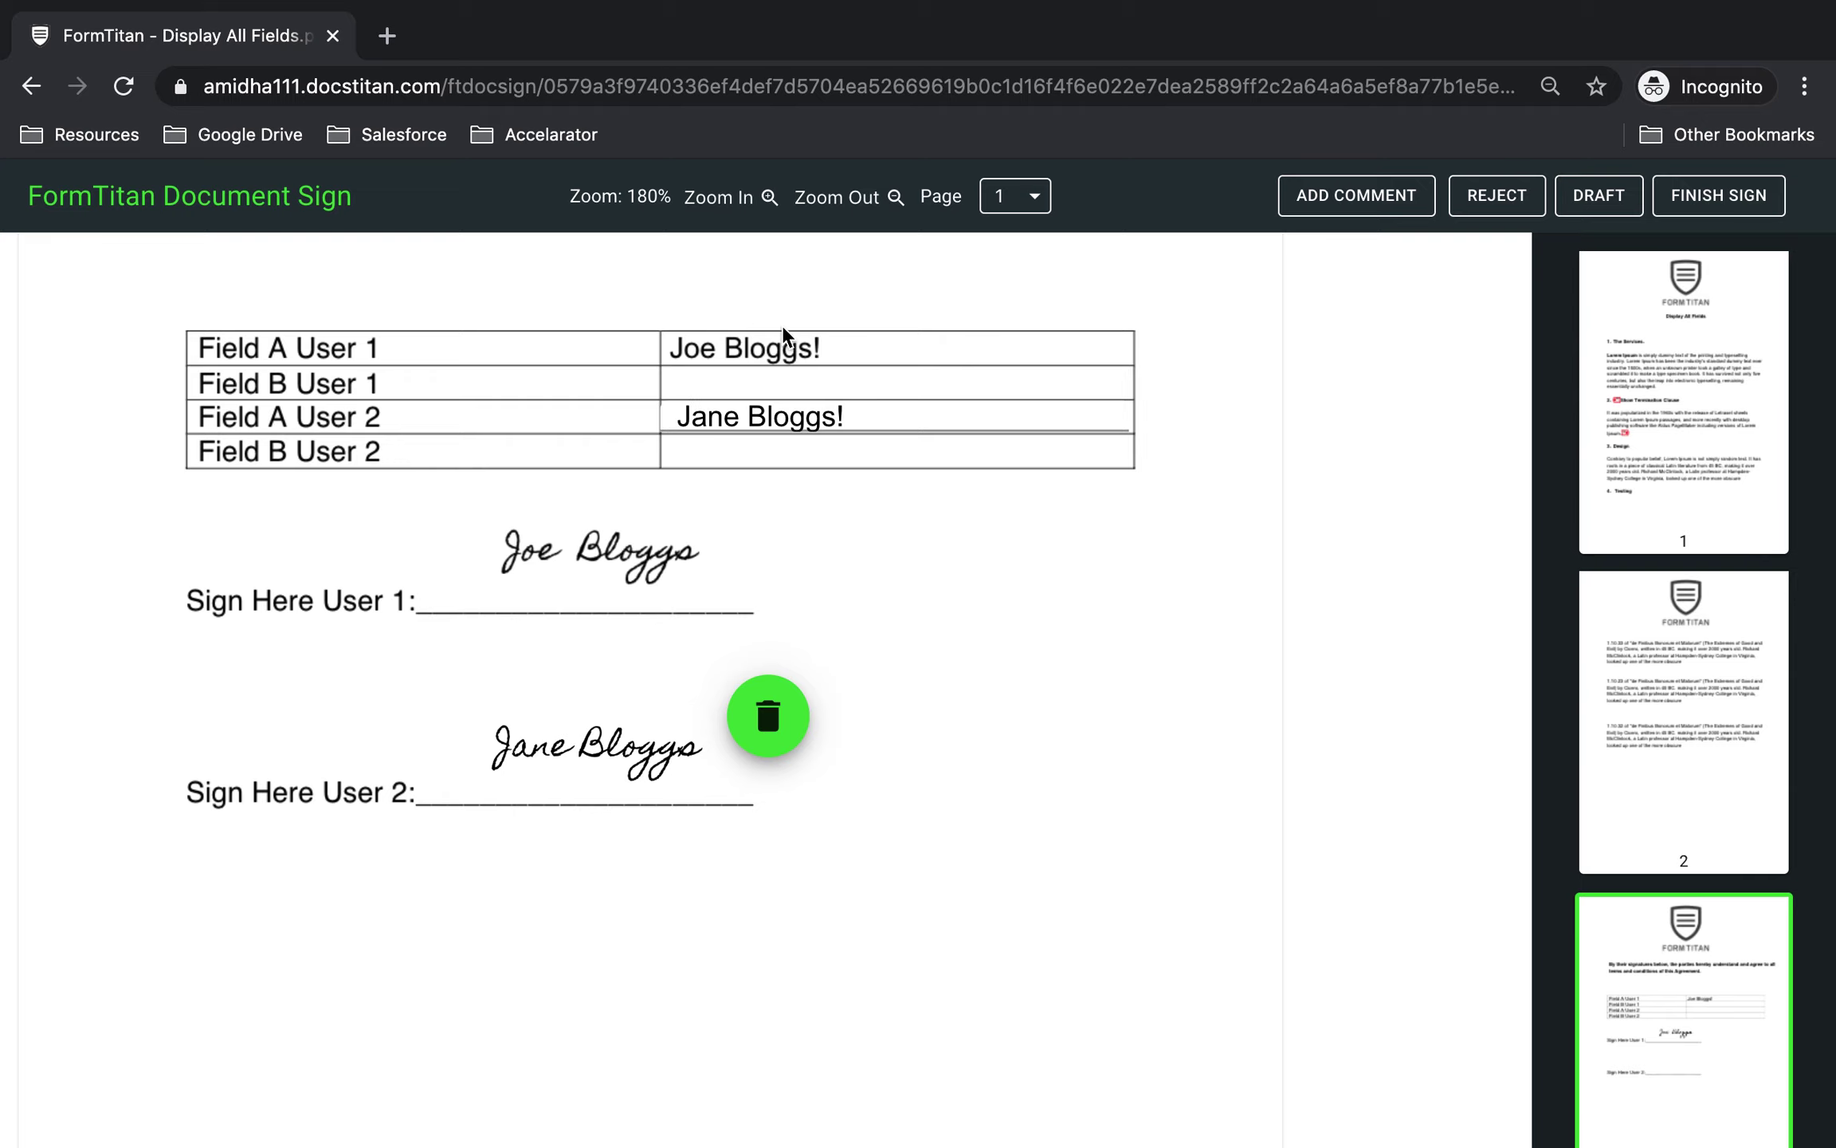
{"action": "key", "text": "ctrl+Left"}
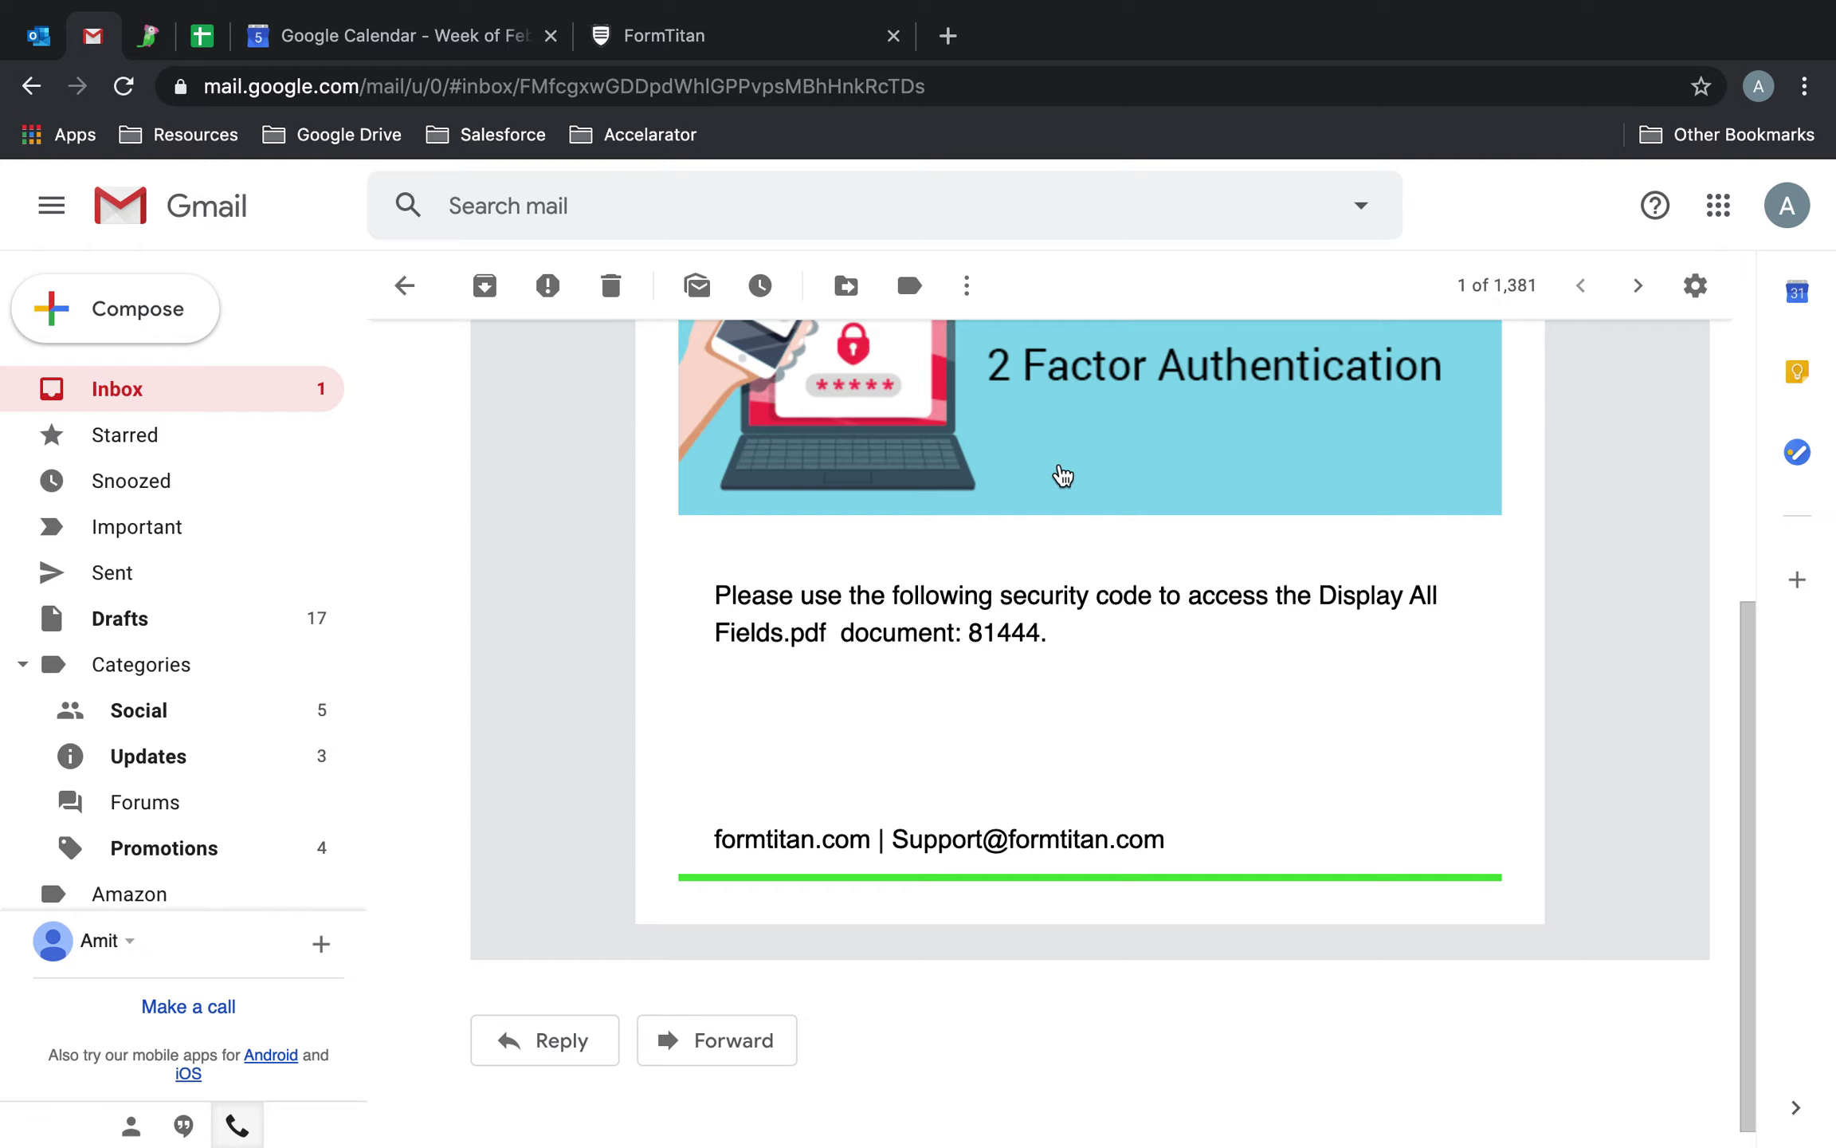
Step: Submit the second signer's completed document with FINISH SIGN
{"action": "key", "text": "ctrl+Right"}
{"action": "left_click", "coordinate": [1694, 197]}
Step: Check the two signers and Display all fields option in Document Settings, then return to Outlook
{"action": "left_click", "coordinate": [732, 45]}
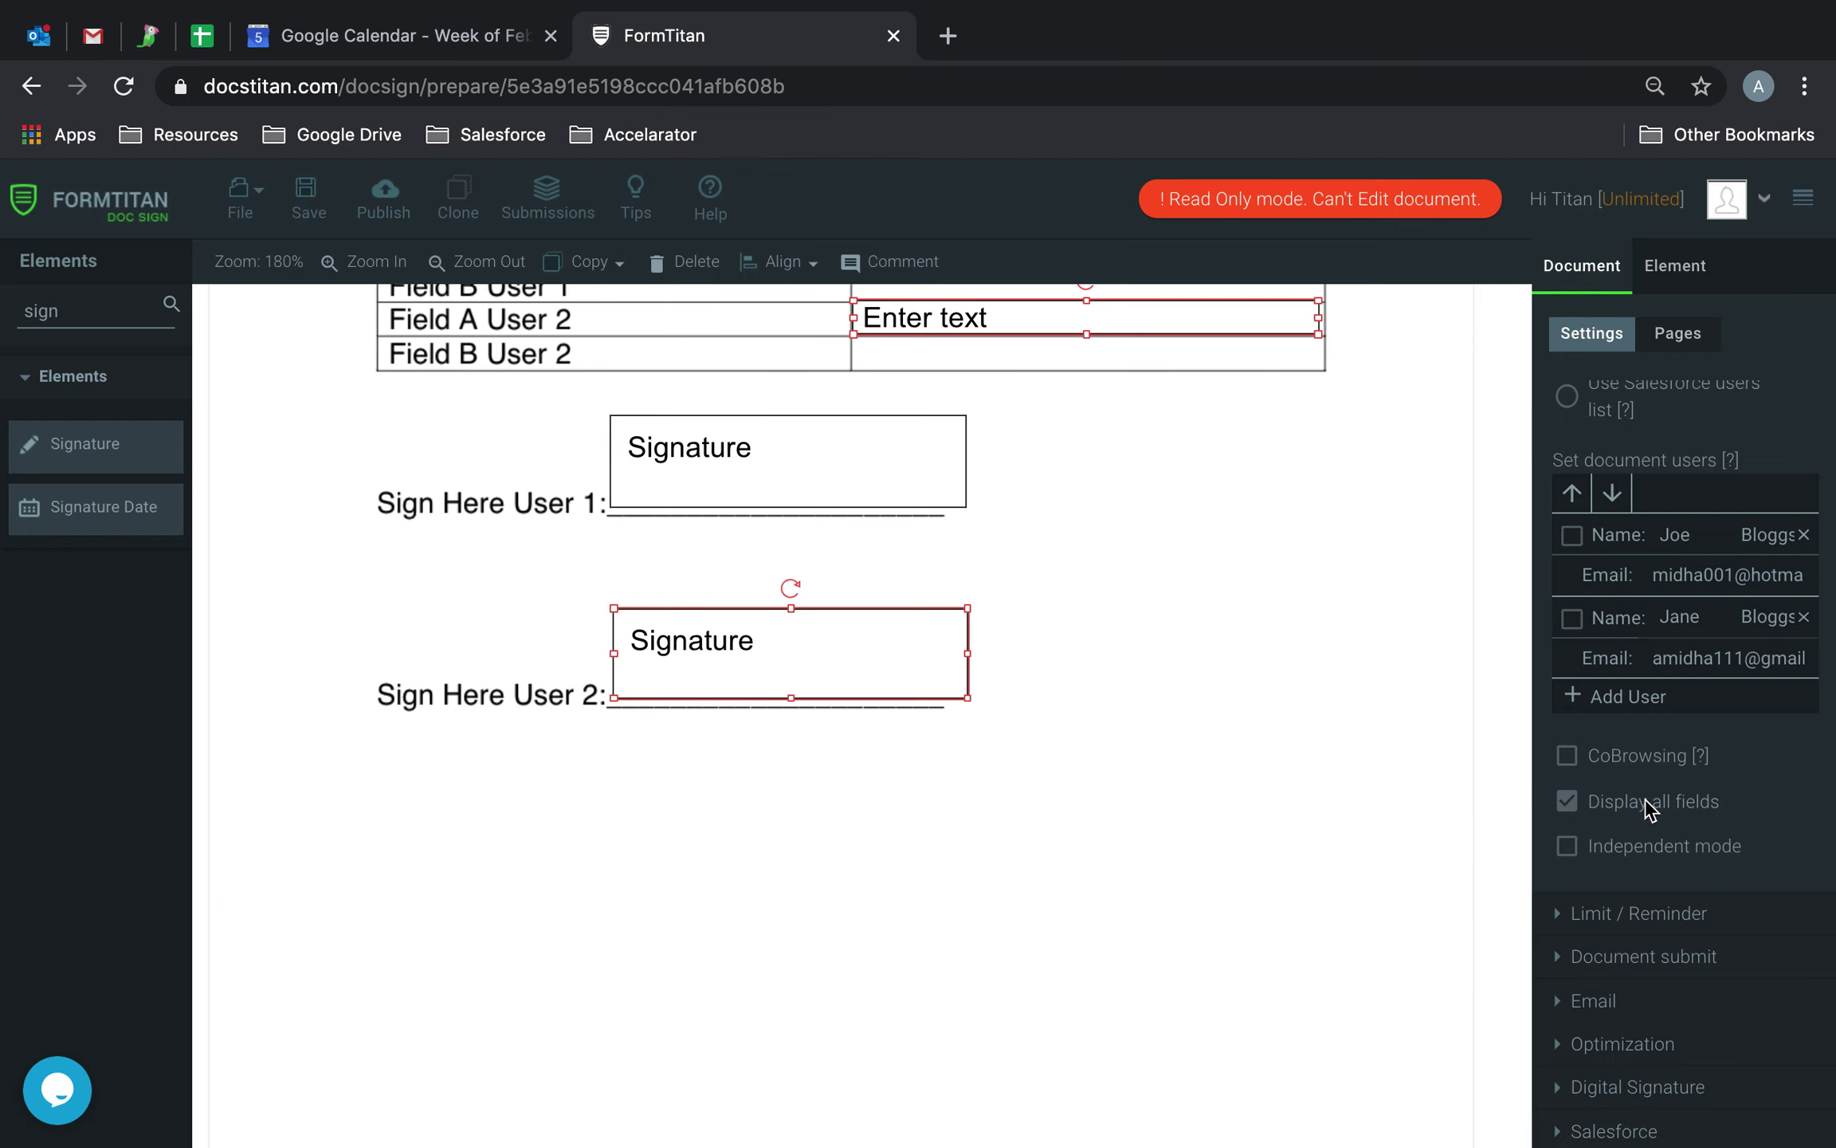
{"action": "left_click_drag", "start_coordinate": [1724, 805], "coordinate": [1529, 803]}
{"action": "left_click", "coordinate": [1690, 813]}
{"action": "scroll", "coordinate": [1570, 809], "scroll_direction": "up", "scroll_amount": 3}
{"action": "scroll", "coordinate": [1188, 716], "scroll_direction": "up", "scroll_amount": 1}
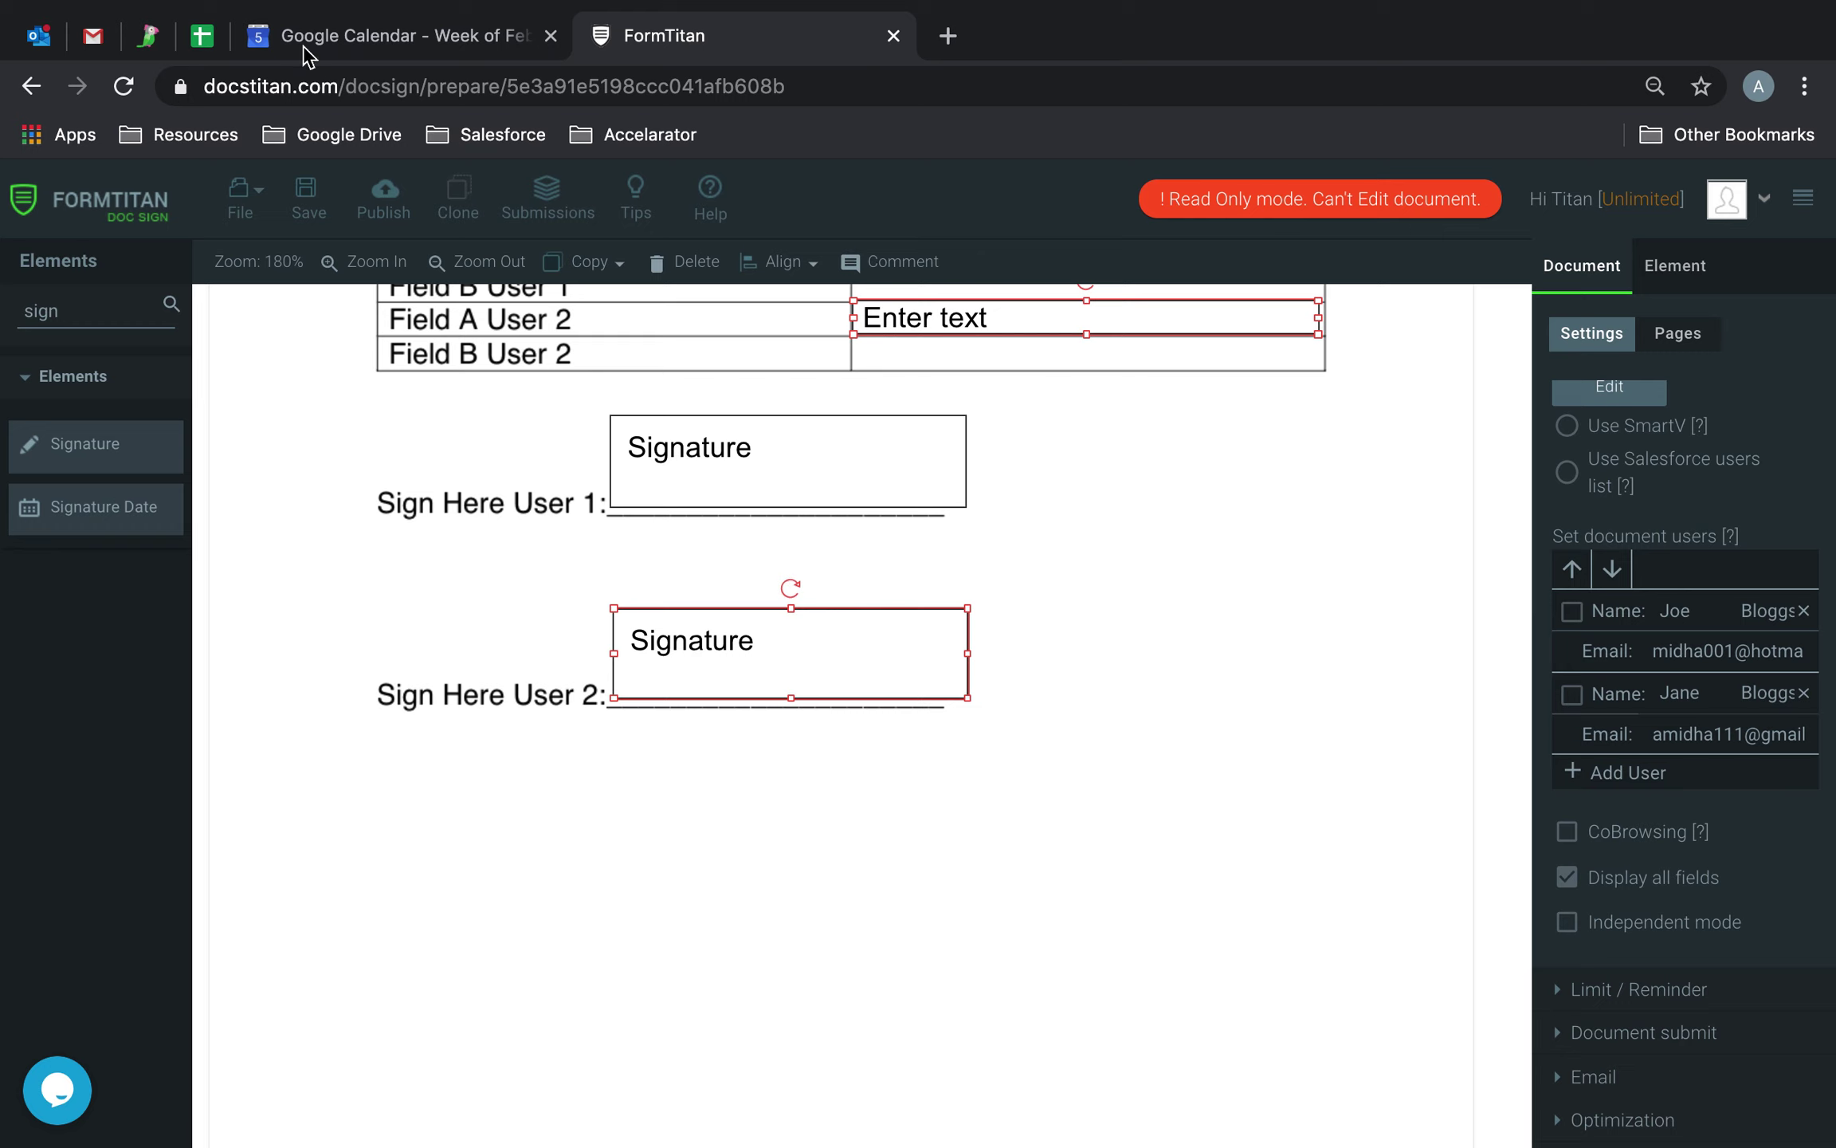
{"action": "left_click", "coordinate": [39, 35]}
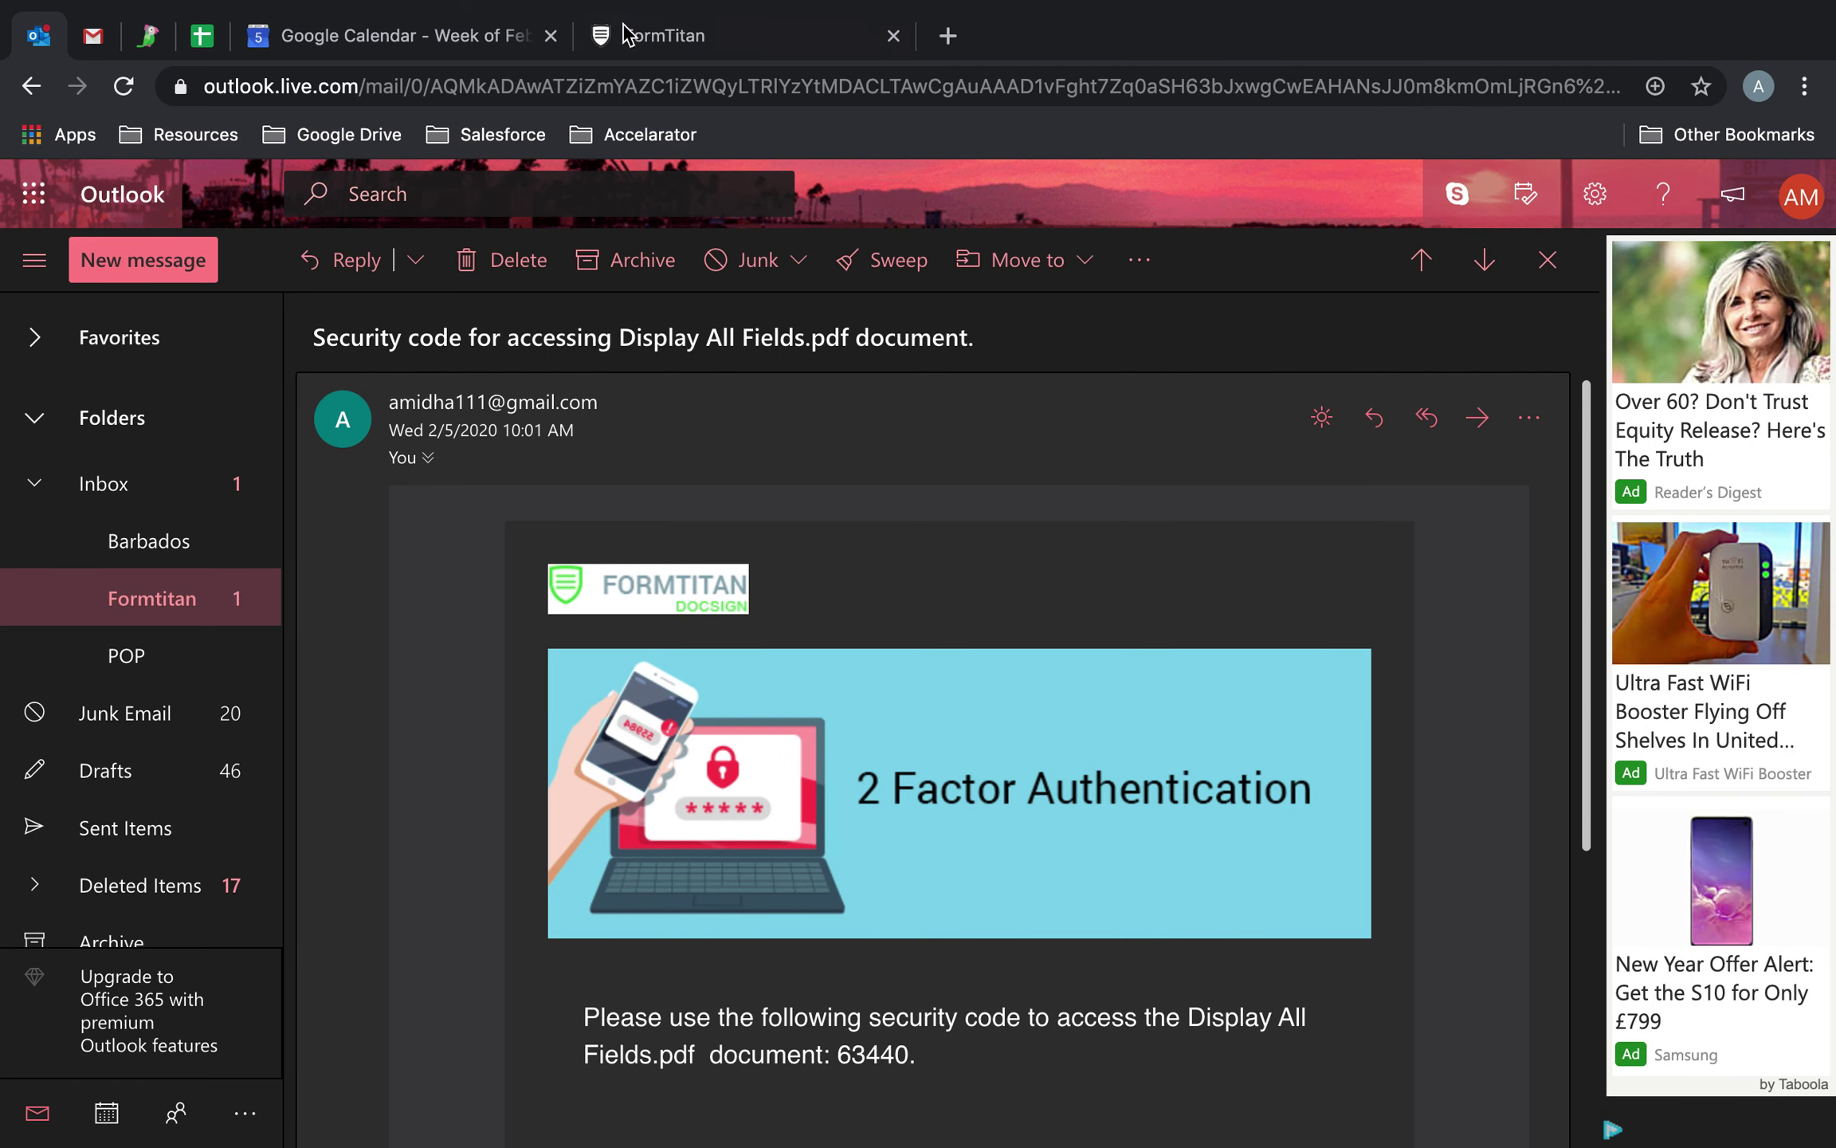